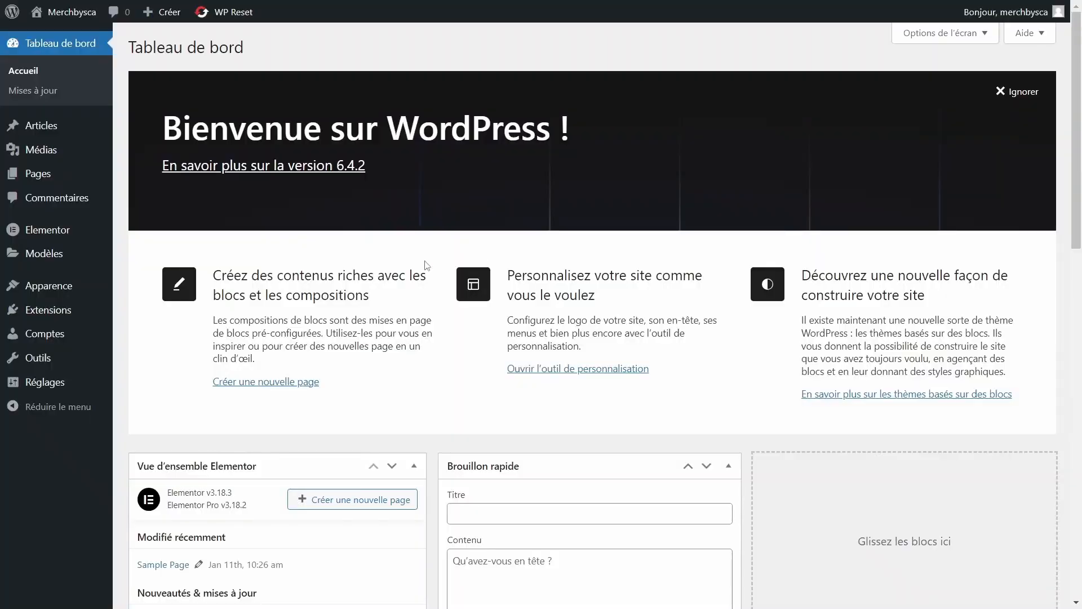
Step: Open the site's Header template from the Theme Builder for editing
mouse_move(83, 282)
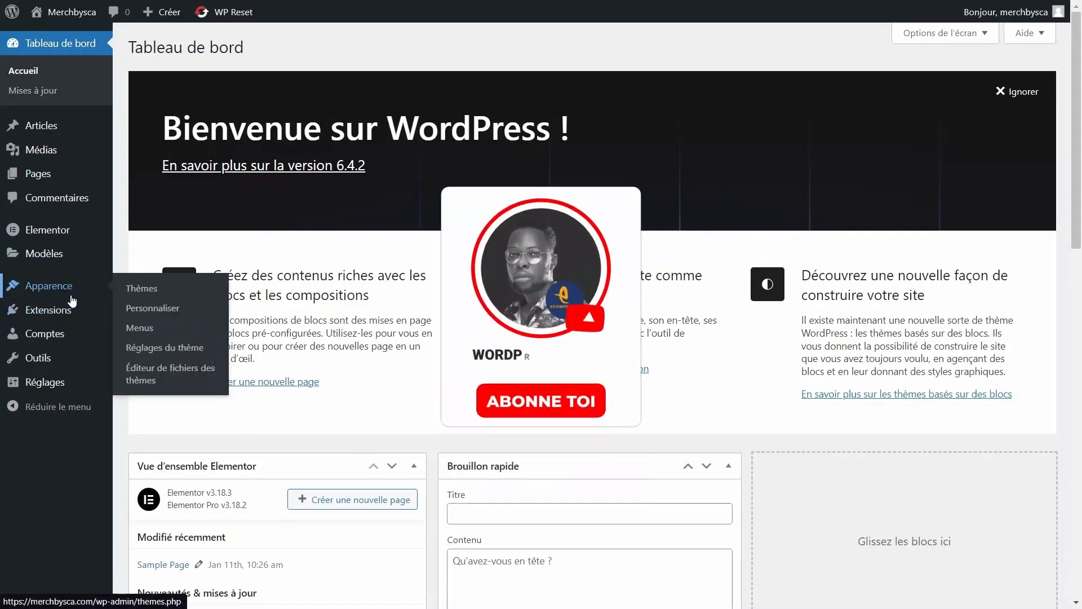
mouse_move(90, 253)
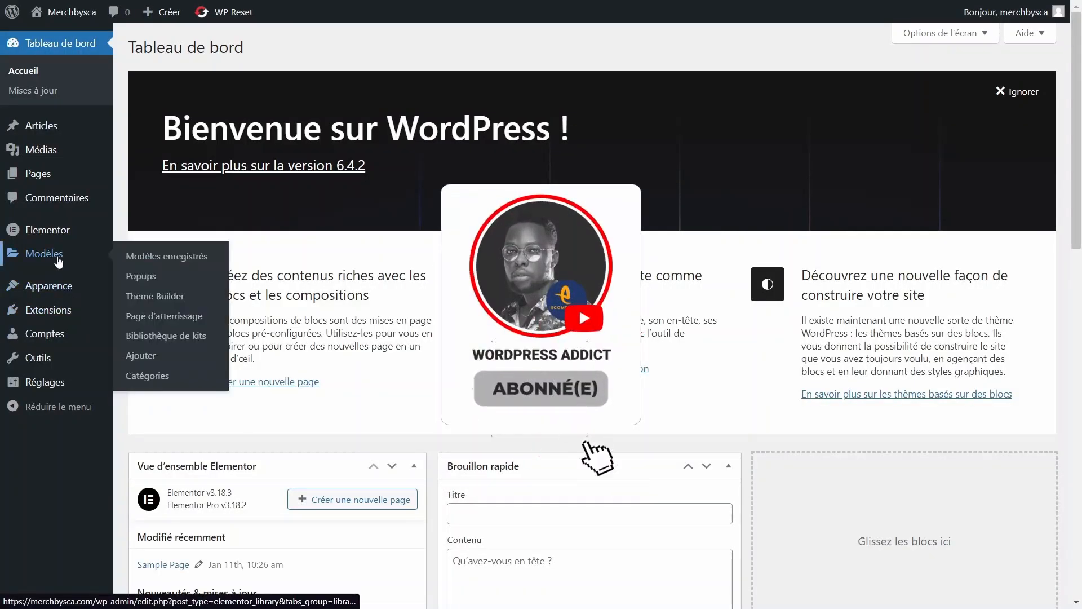
click(154, 297)
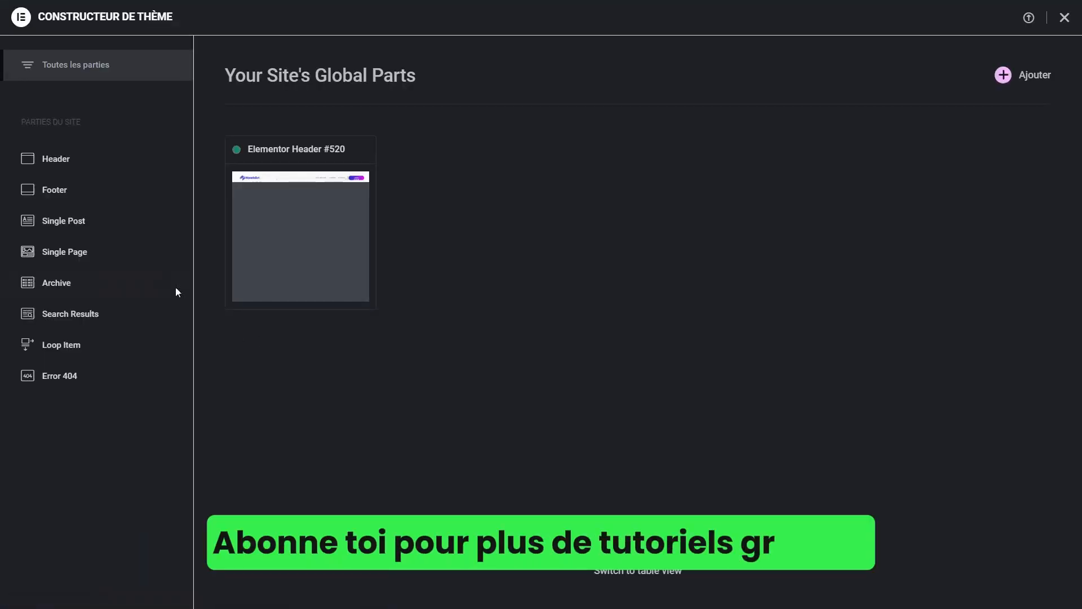
click(59, 158)
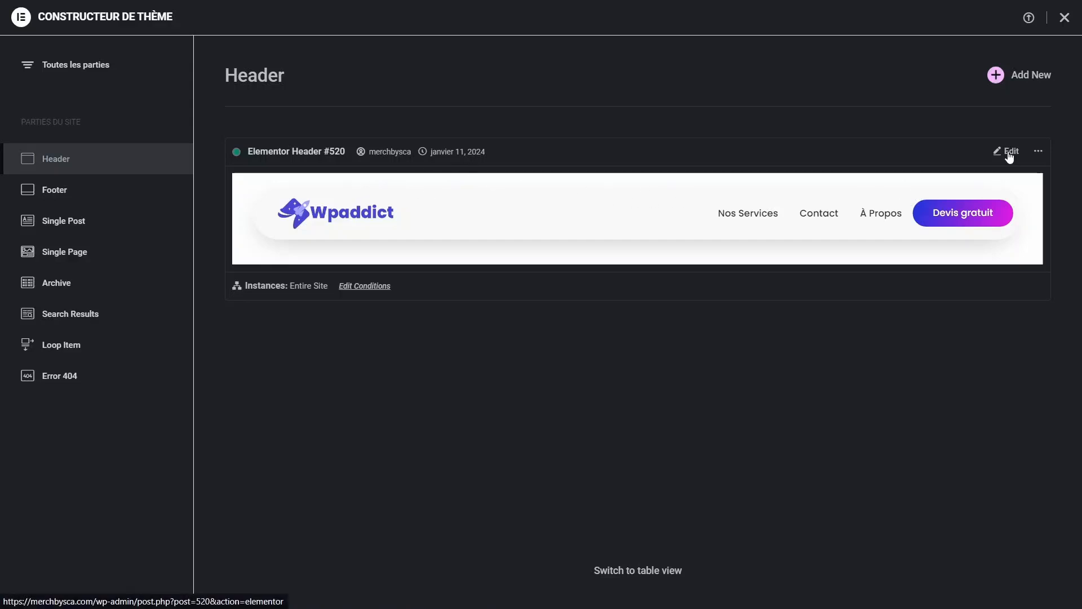
click(790, 194)
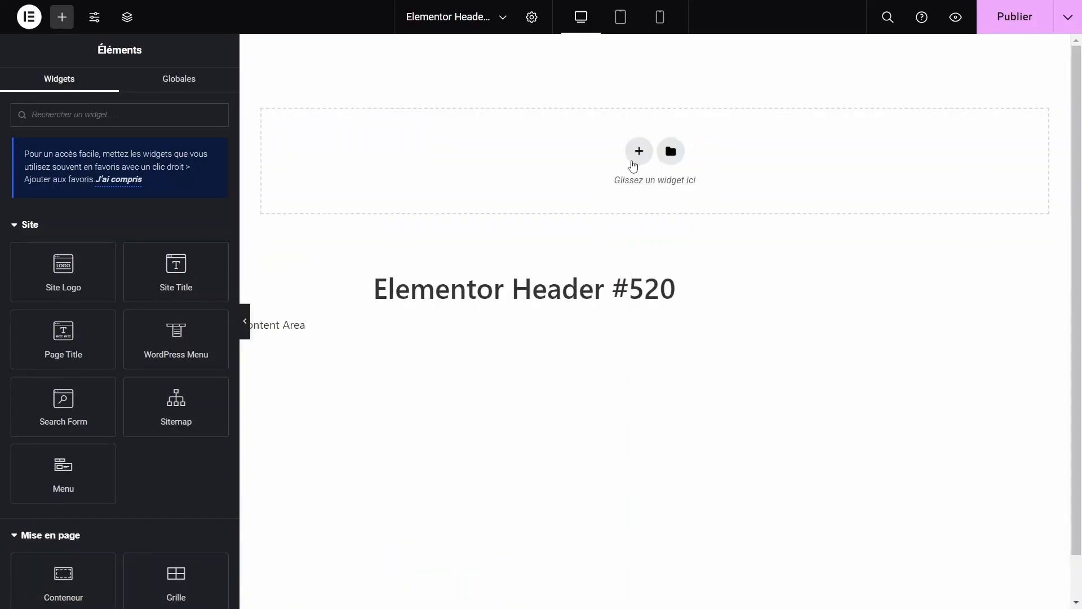
Step: Add a row-direction container to the header and nest a second container inside it
click(638, 151)
click(607, 208)
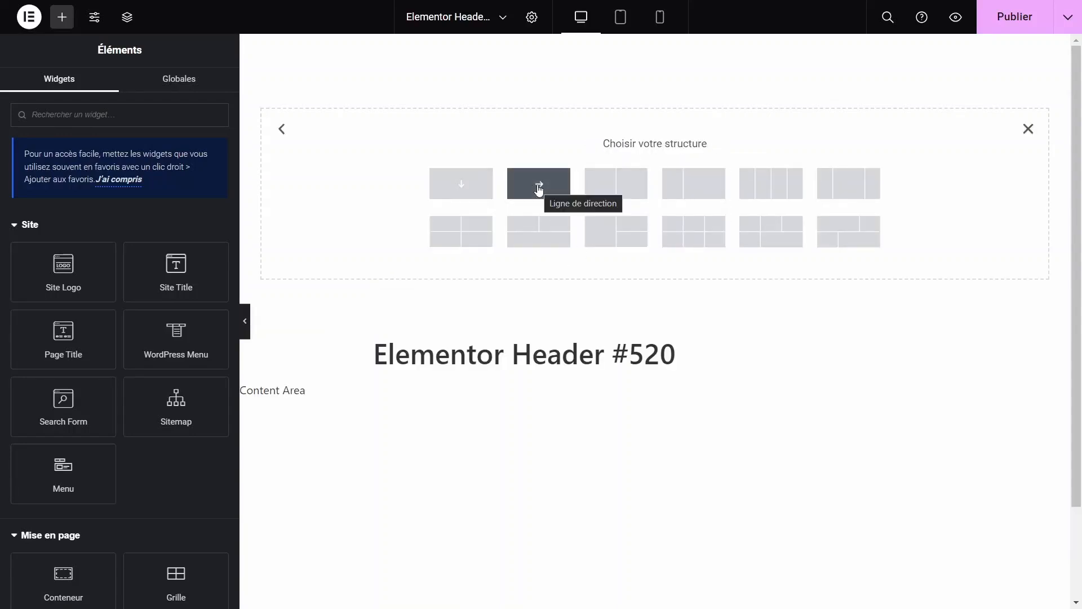
click(470, 237)
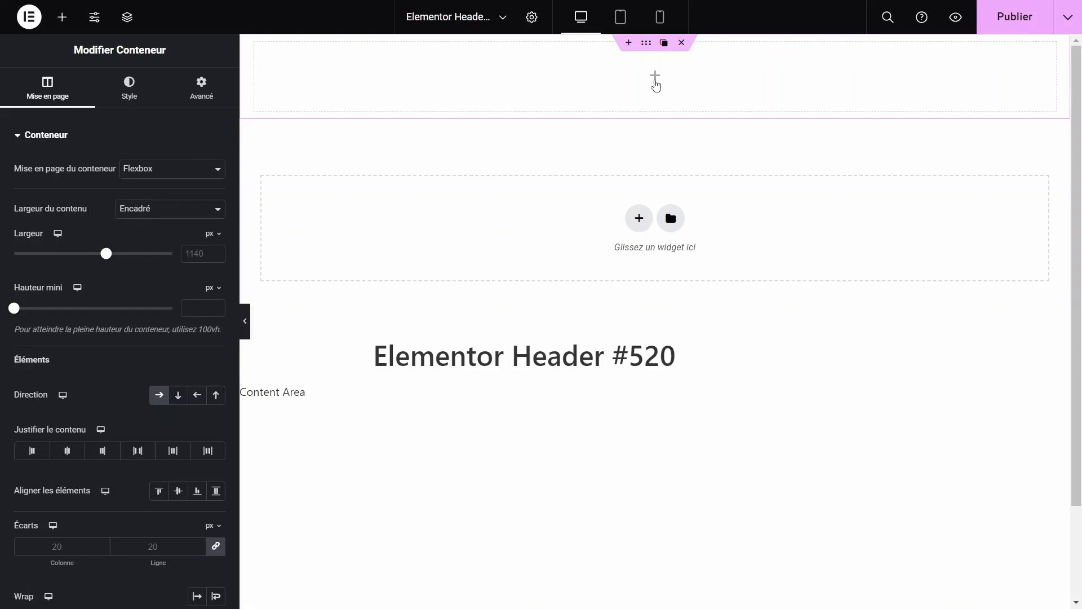
click(655, 81)
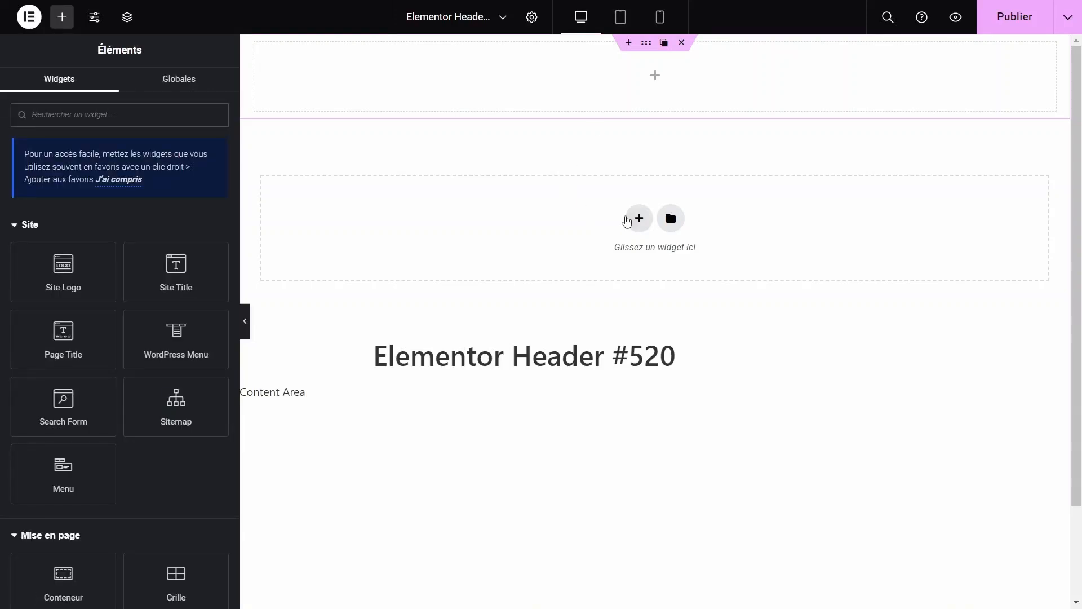
drag(80, 584, 428, 79)
mouse_move(272, 117)
Step: Unlink the outermost container's margins and set its bottom margin to -171 px
click(647, 44)
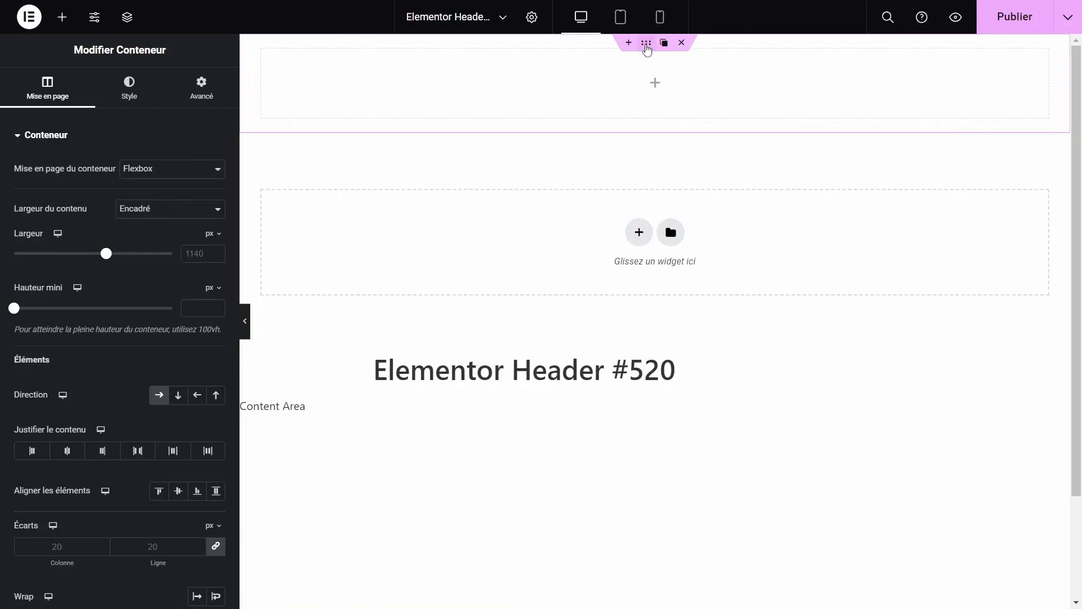
click(262, 54)
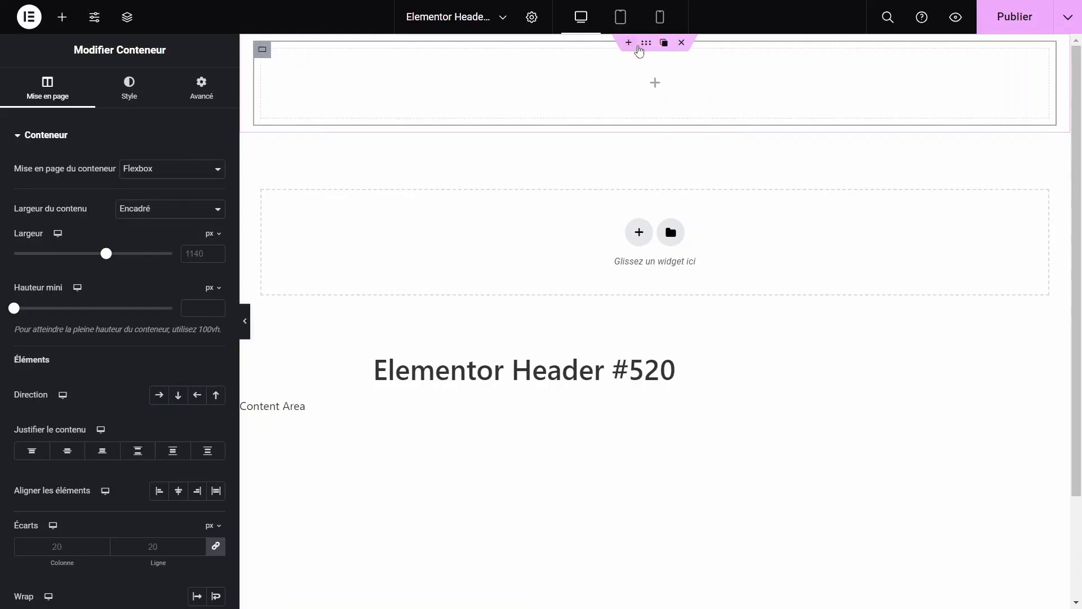
click(646, 46)
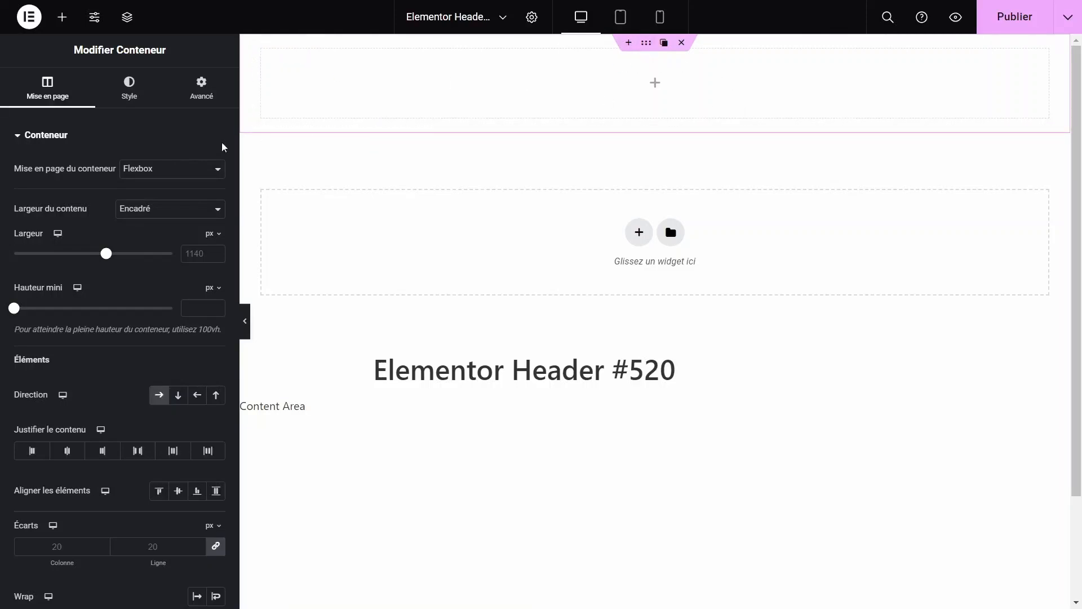
click(202, 93)
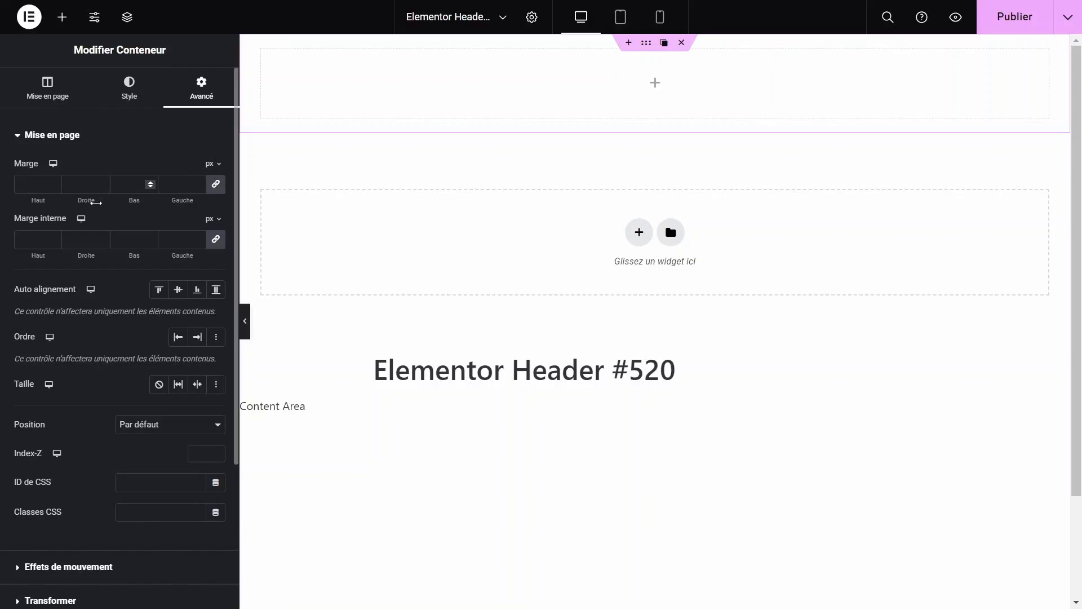
click(216, 185)
click(151, 189)
text(-171)
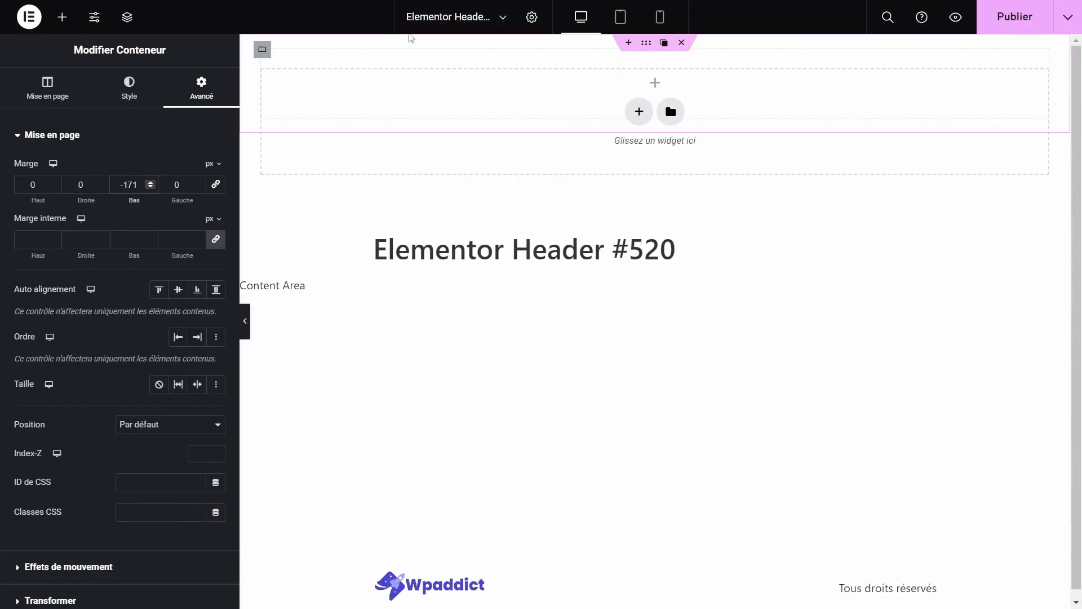
Step: Add a container inside the nested container and duplicate it
click(655, 83)
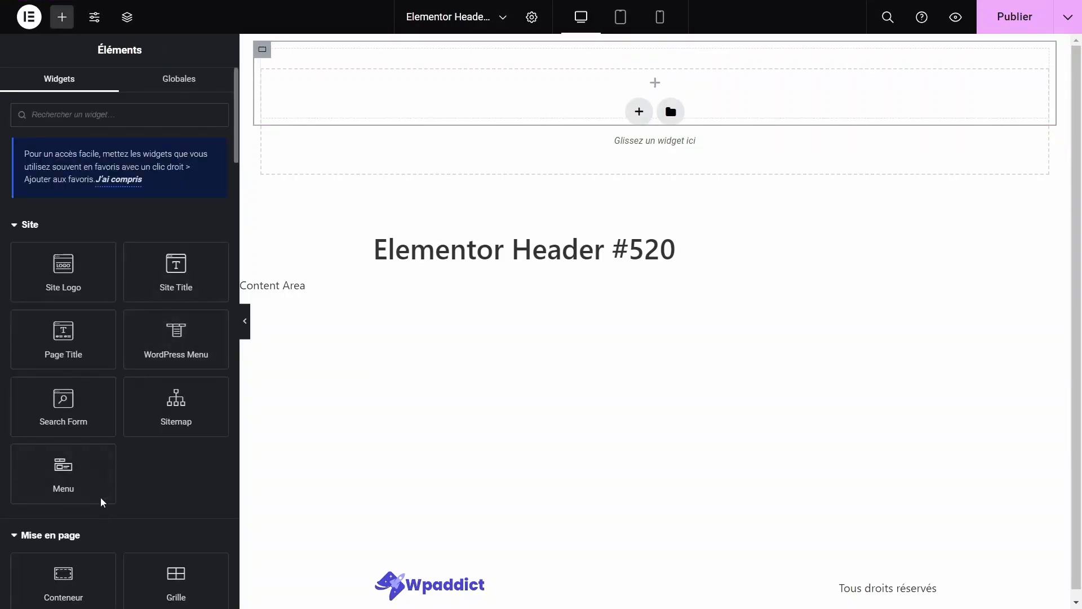
scroll(104, 496, down, 1)
drag(69, 488, 398, 123)
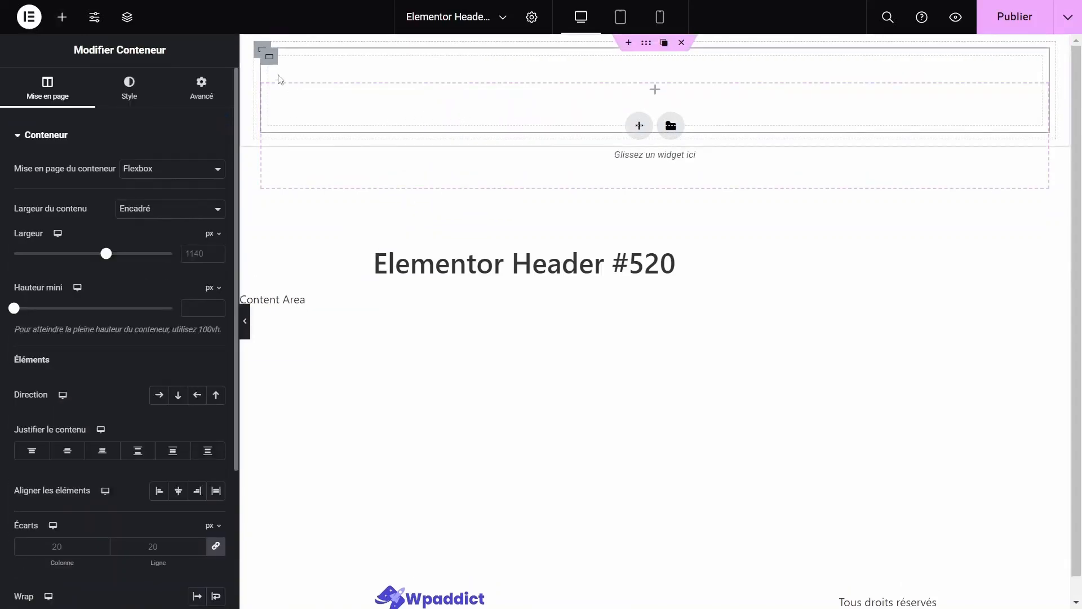
click(287, 57)
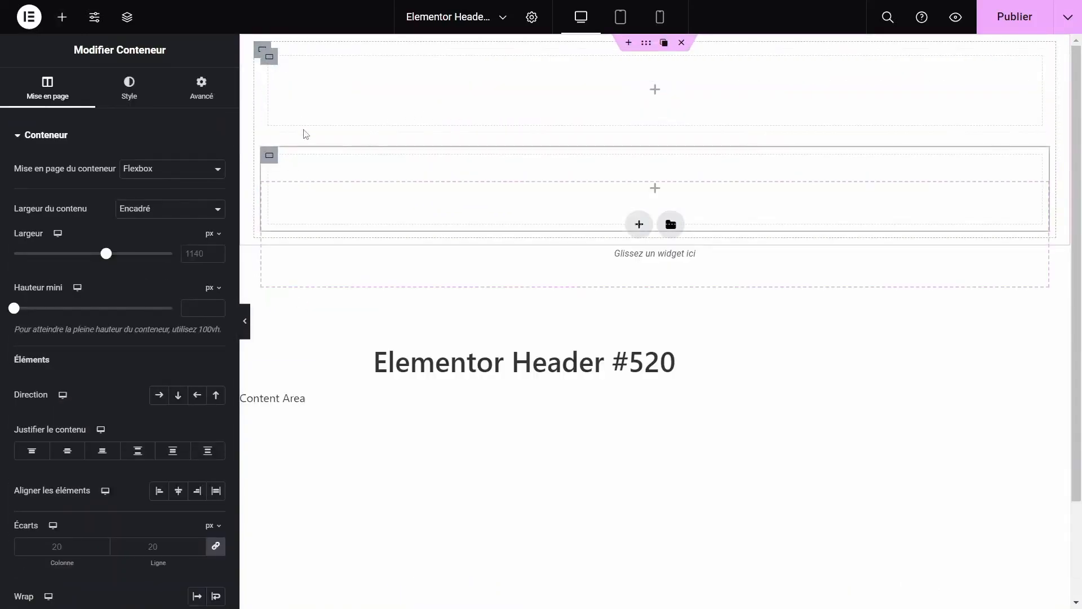
Step: Set the parent of the two duplicate containers to row direction, with centred justification and centred item alignment
click(263, 50)
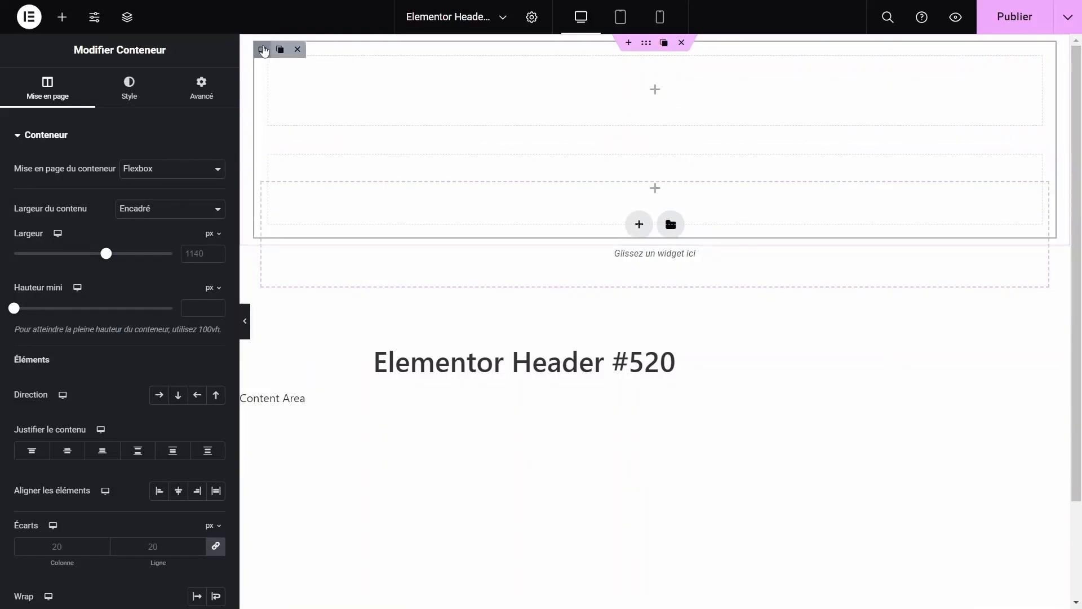
click(159, 397)
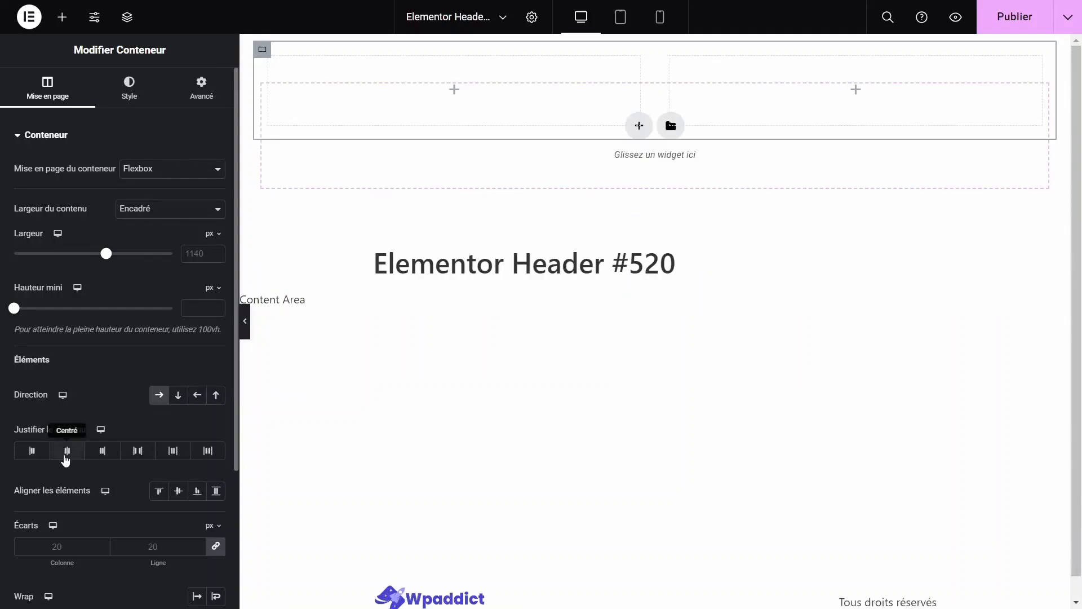
click(66, 455)
click(178, 491)
Step: Set the column and row gaps of the container holding the two columns to 0 px
click(456, 91)
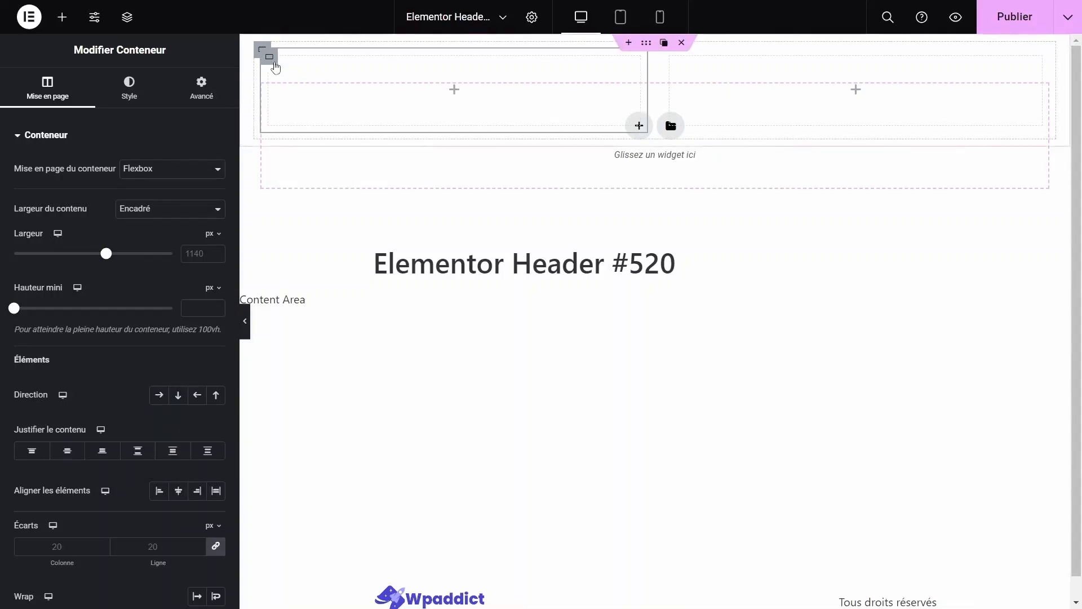
click(261, 49)
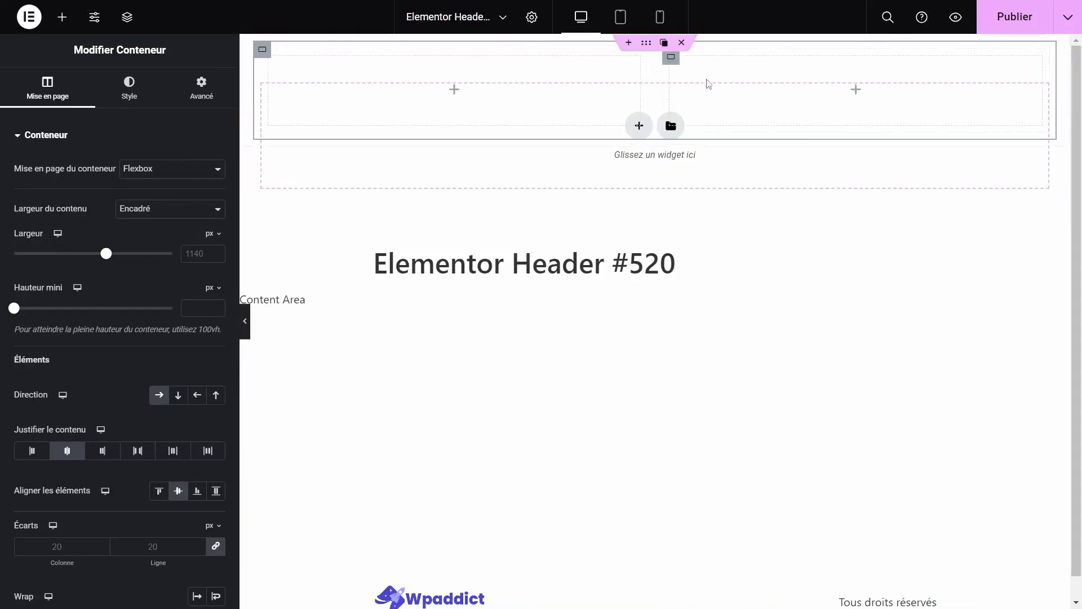
click(649, 83)
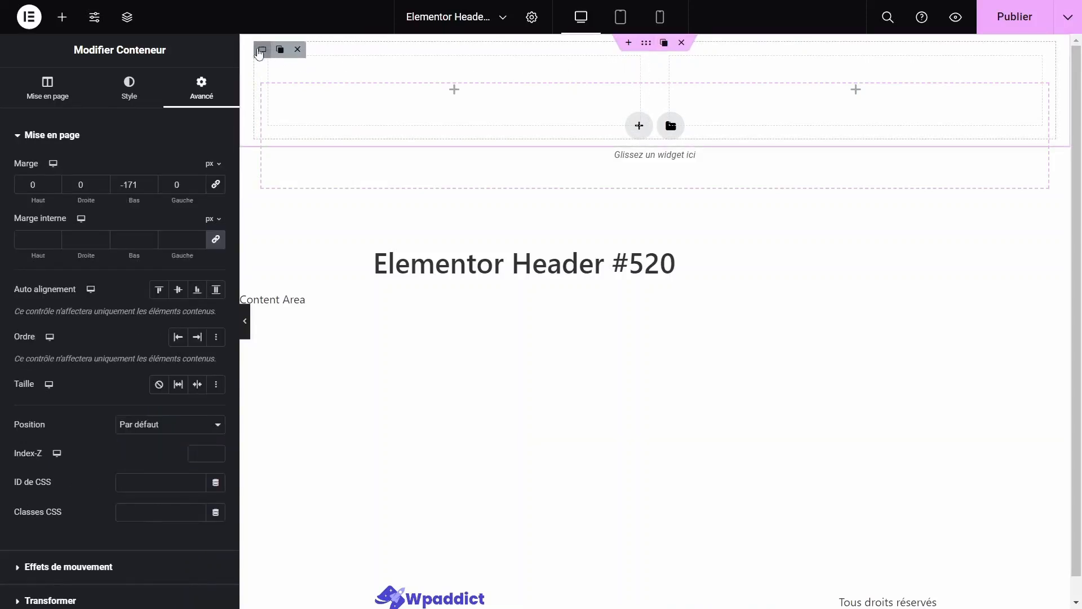
click(262, 50)
scroll(144, 428, down, 3)
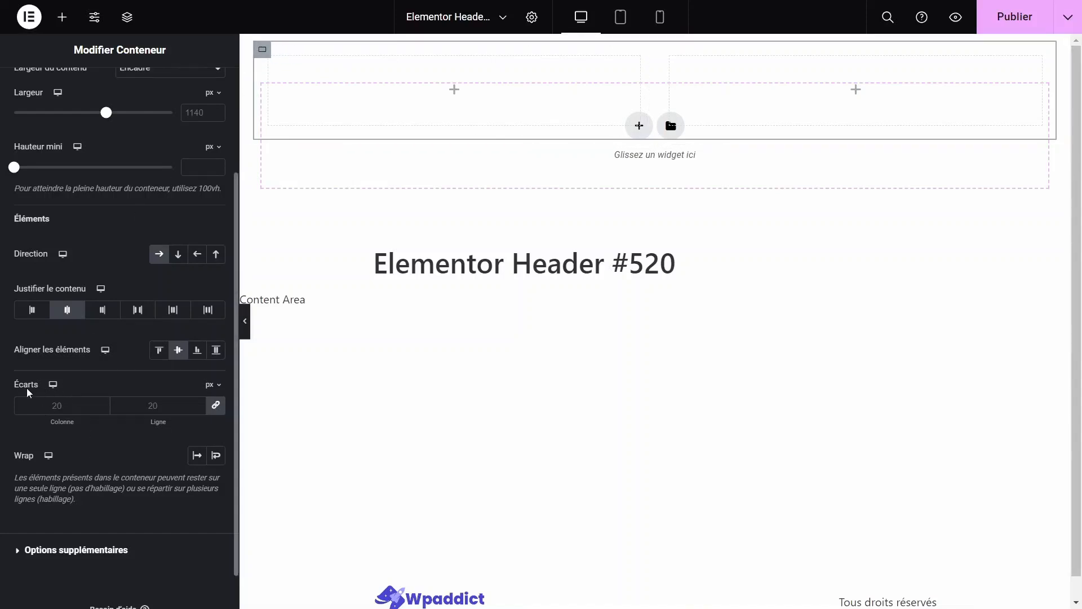
click(216, 409)
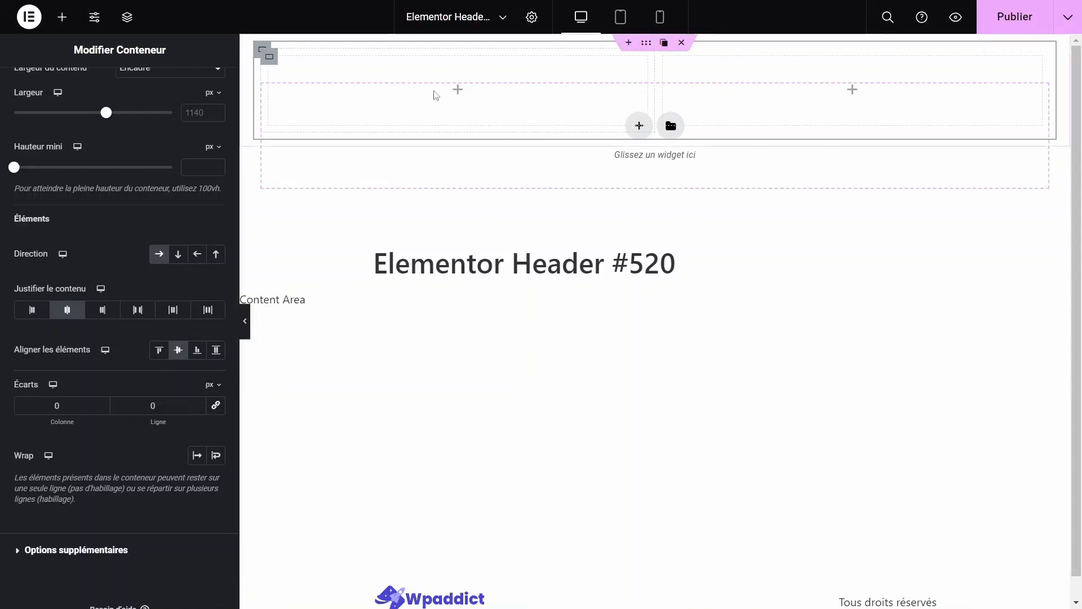
Step: Set the first column container to full-width content with a width of 30%
click(270, 57)
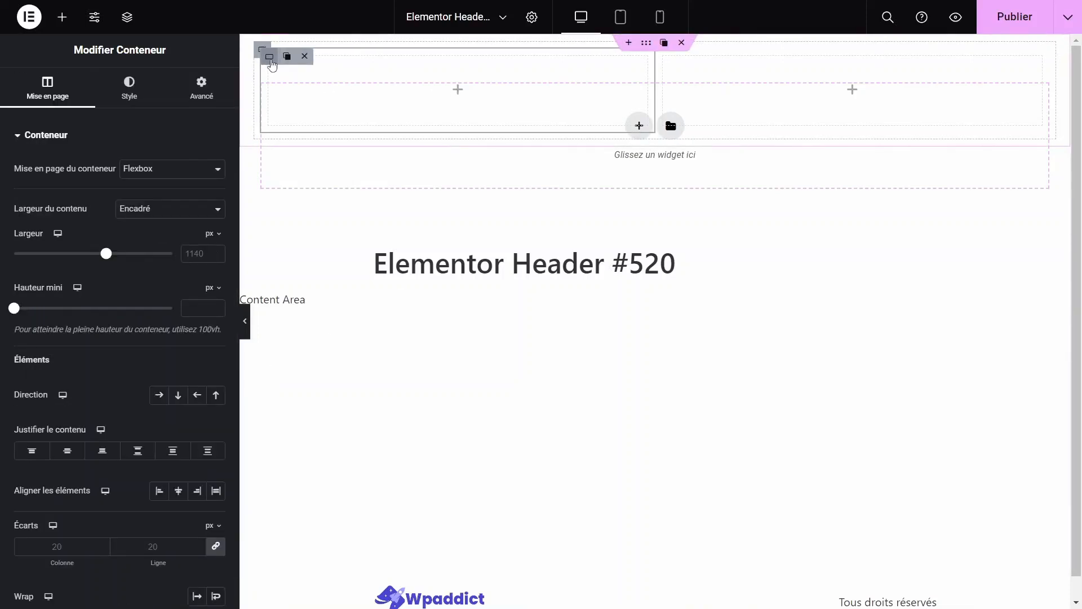
click(141, 209)
click(151, 234)
drag(171, 263, 62, 271)
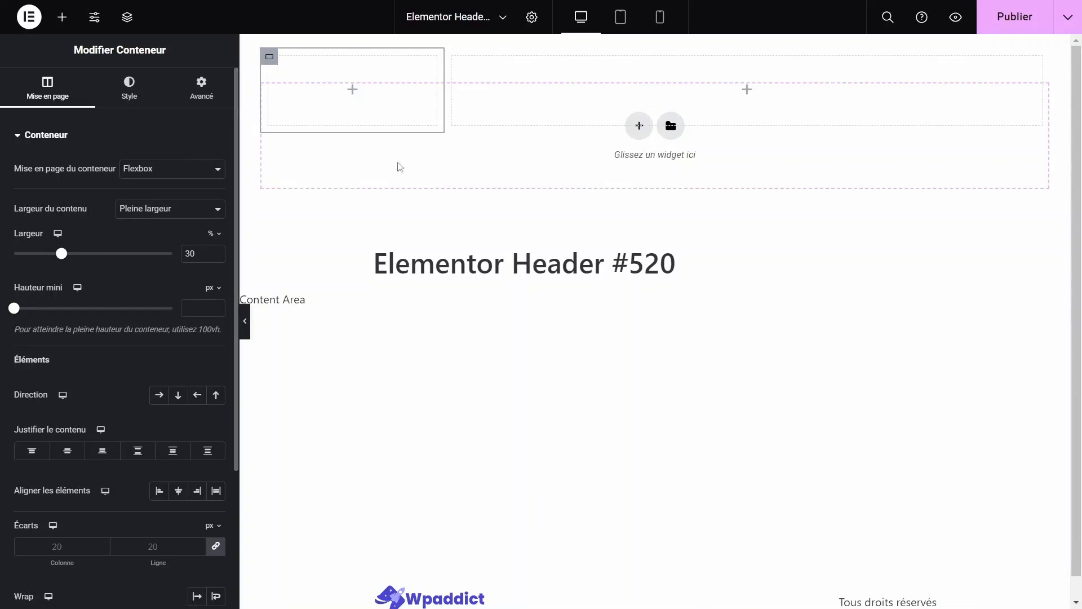
Step: Set the second column container to full-width content with a width of 70%
click(453, 56)
click(137, 209)
click(147, 233)
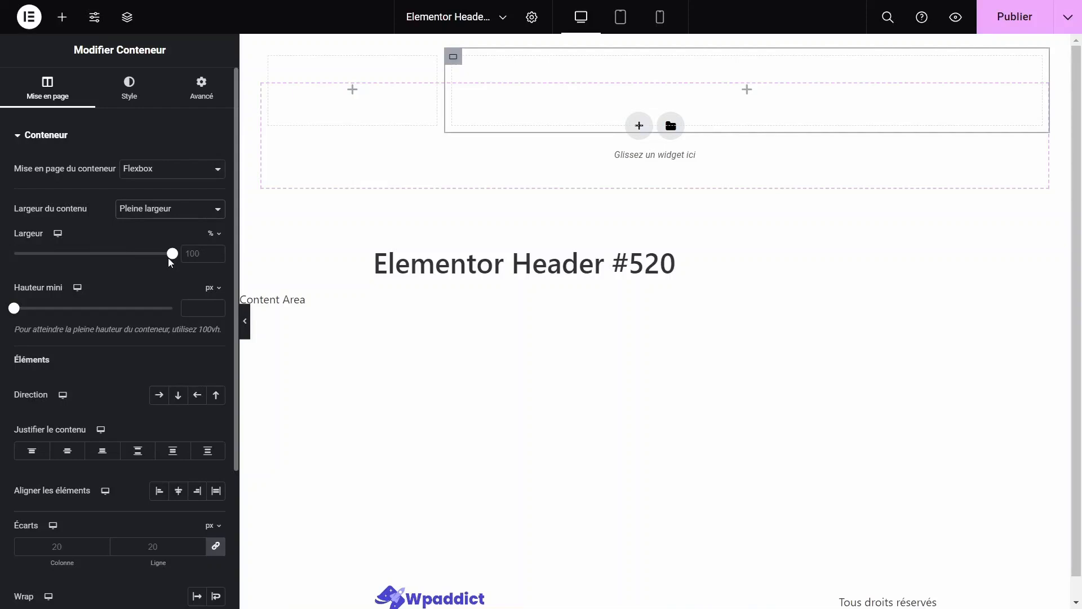
click(215, 258)
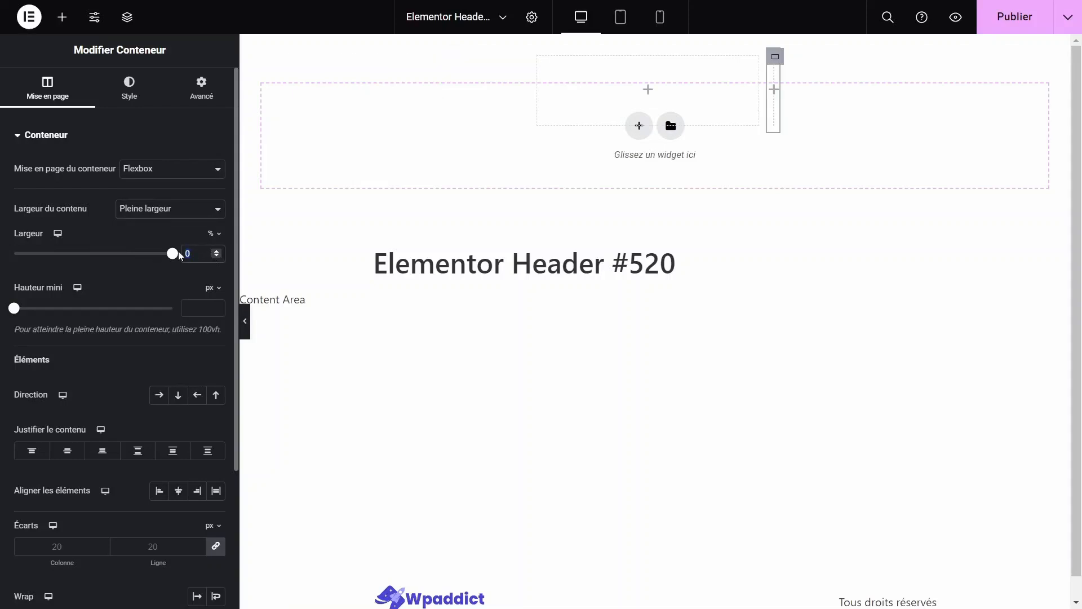
text(70)
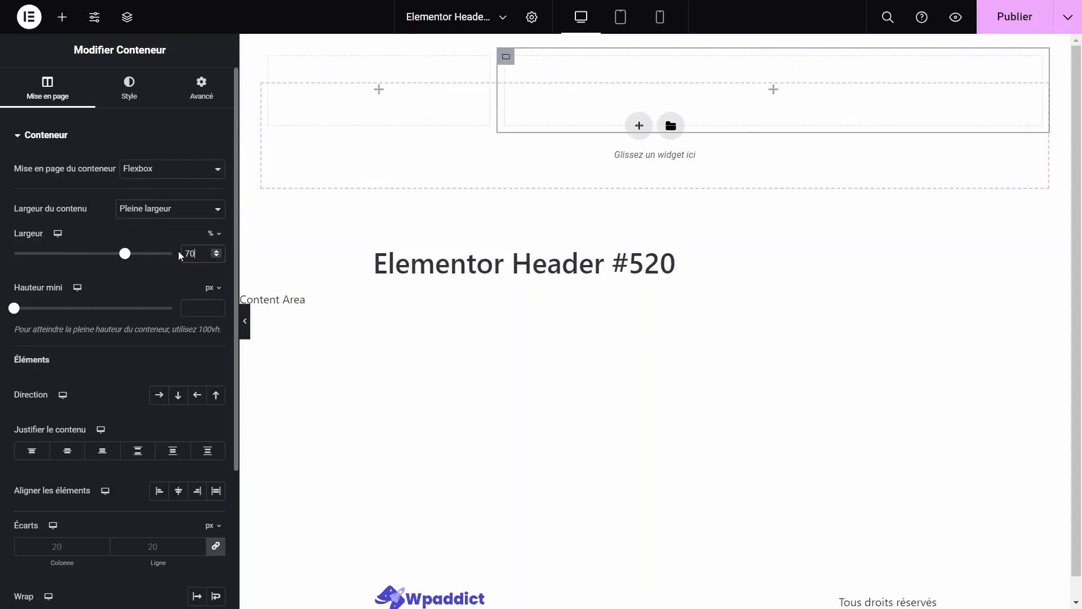
Step: Give the parent container of the two columns a classic background in white, #FFFFFF
click(381, 90)
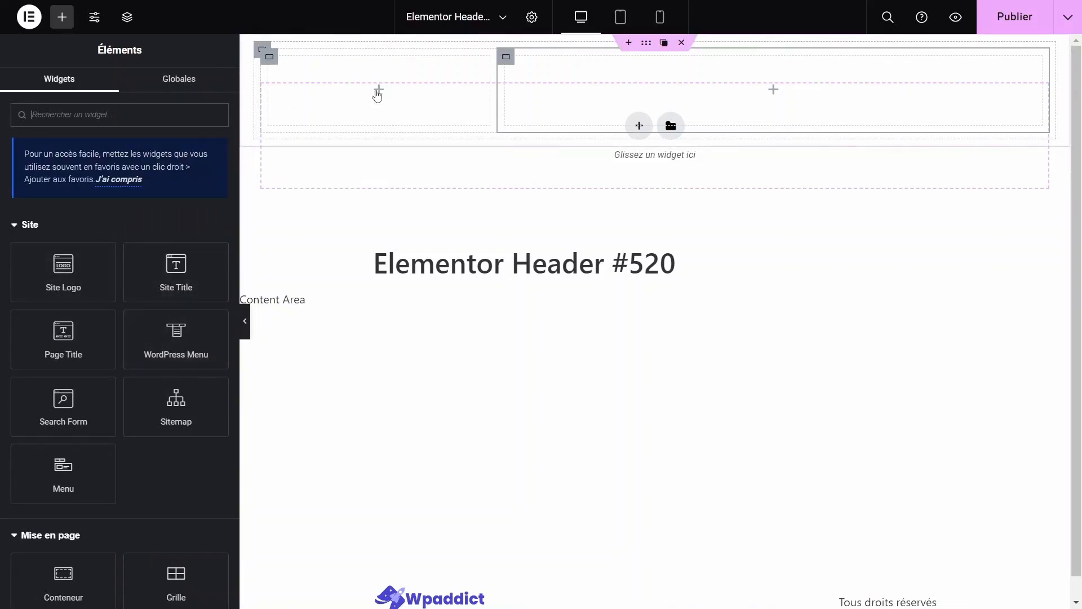
click(261, 50)
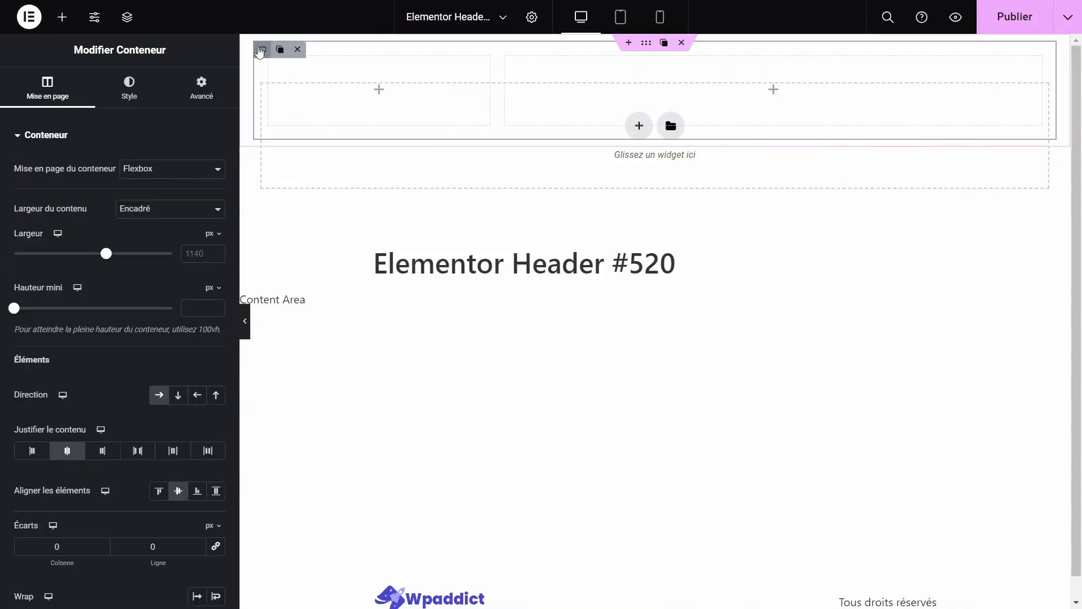
click(129, 88)
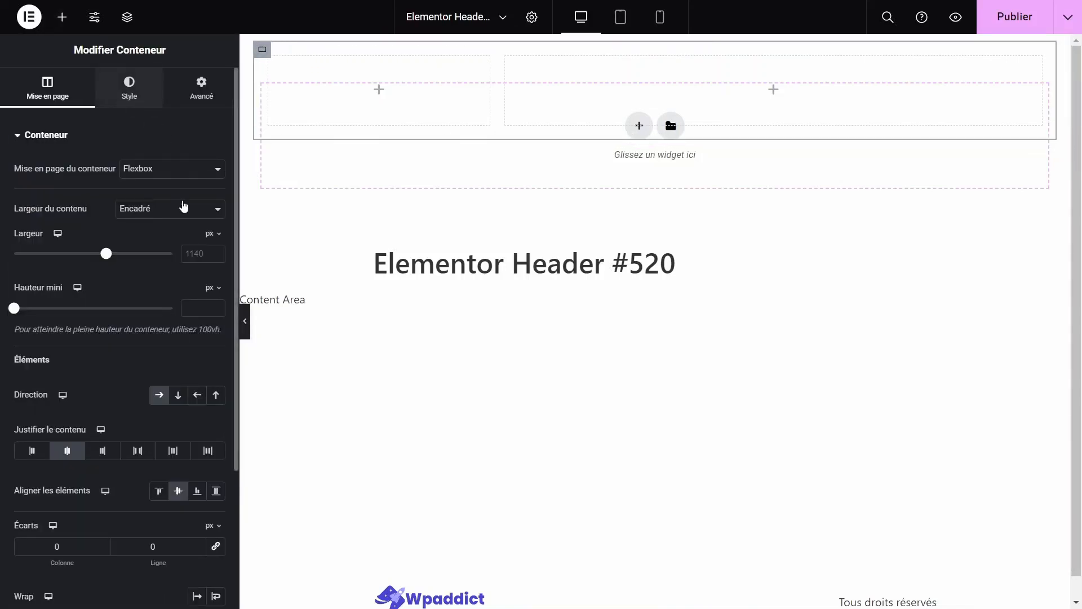
click(159, 198)
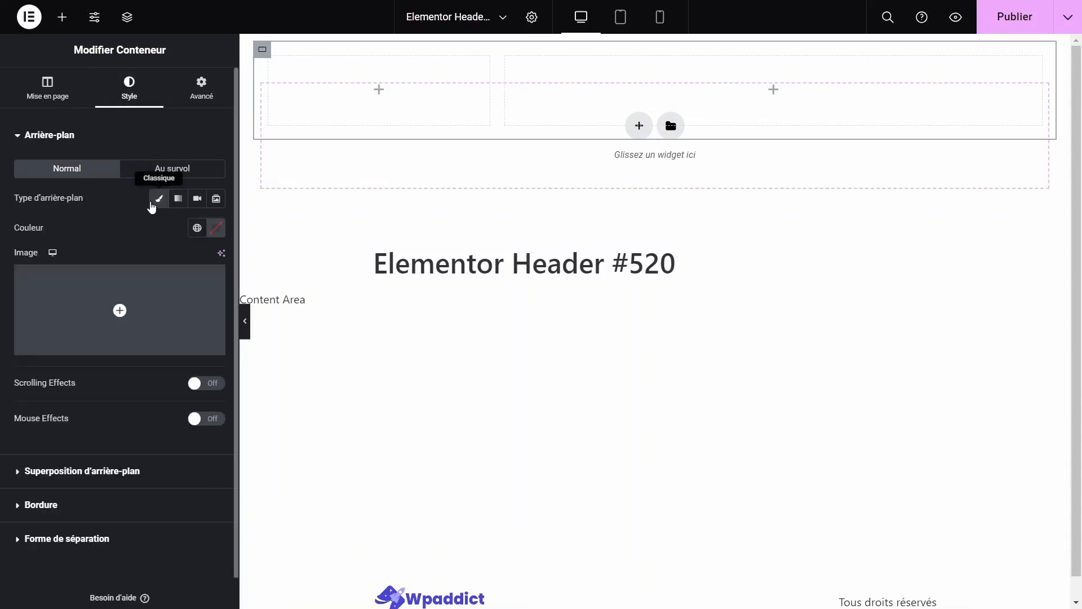
click(216, 227)
drag(121, 274, 107, 252)
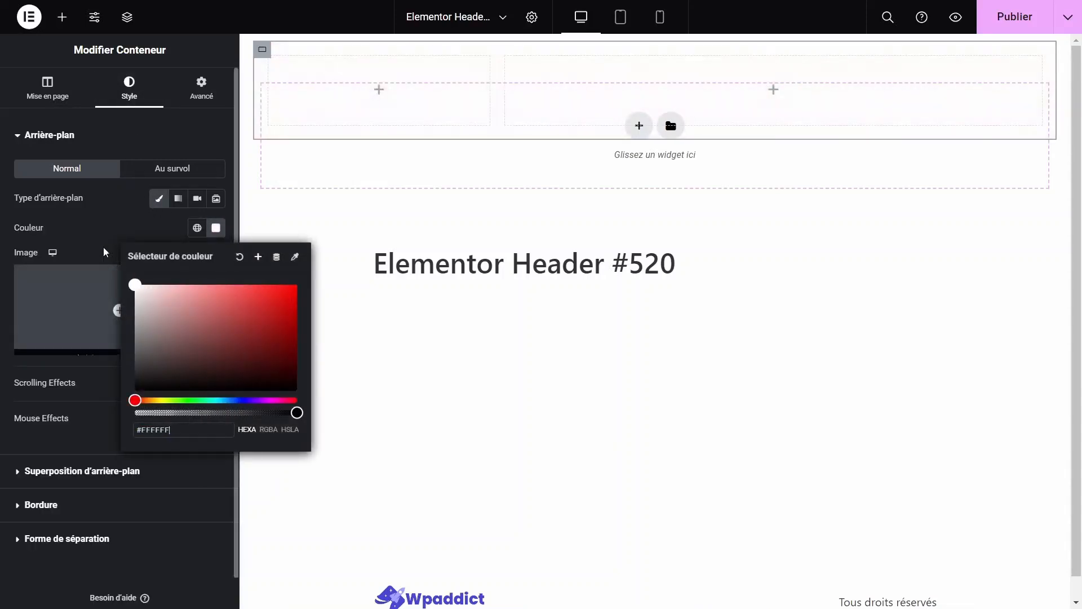
click(90, 229)
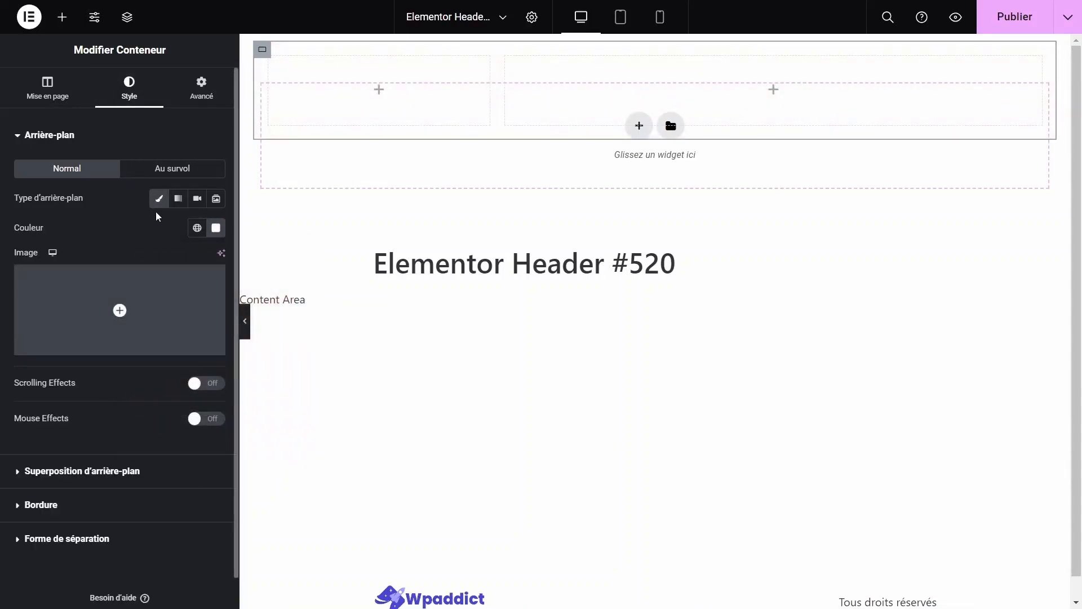
Step: Change the parent container's background colour to light grey, #CACACA
click(216, 227)
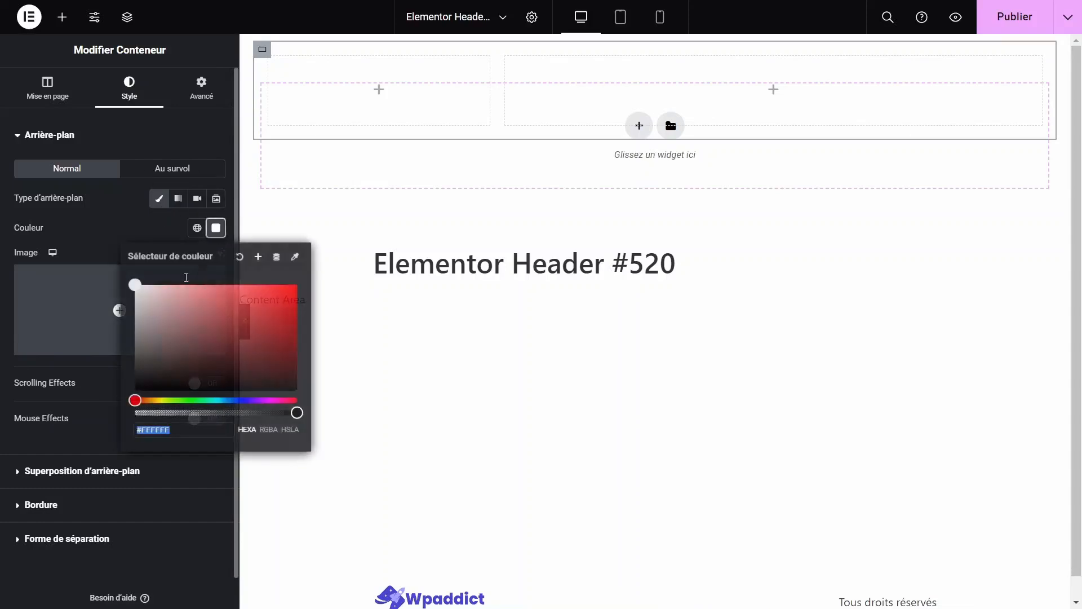
mouse_move(149, 298)
mouse_down()
mouse_move(137, 321)
mouse_move(131, 308)
mouse_up()
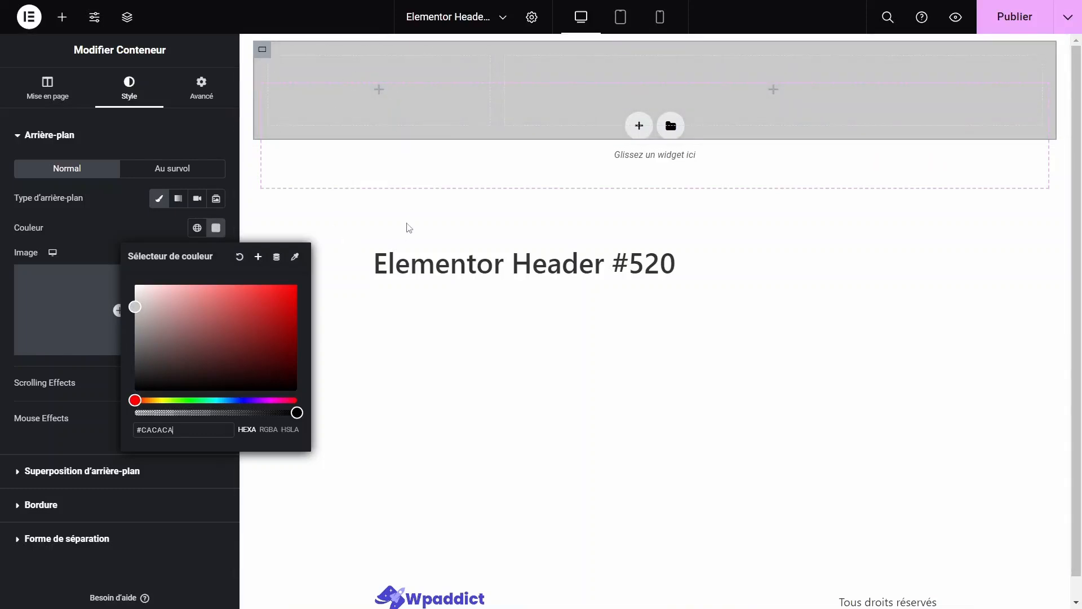
click(91, 224)
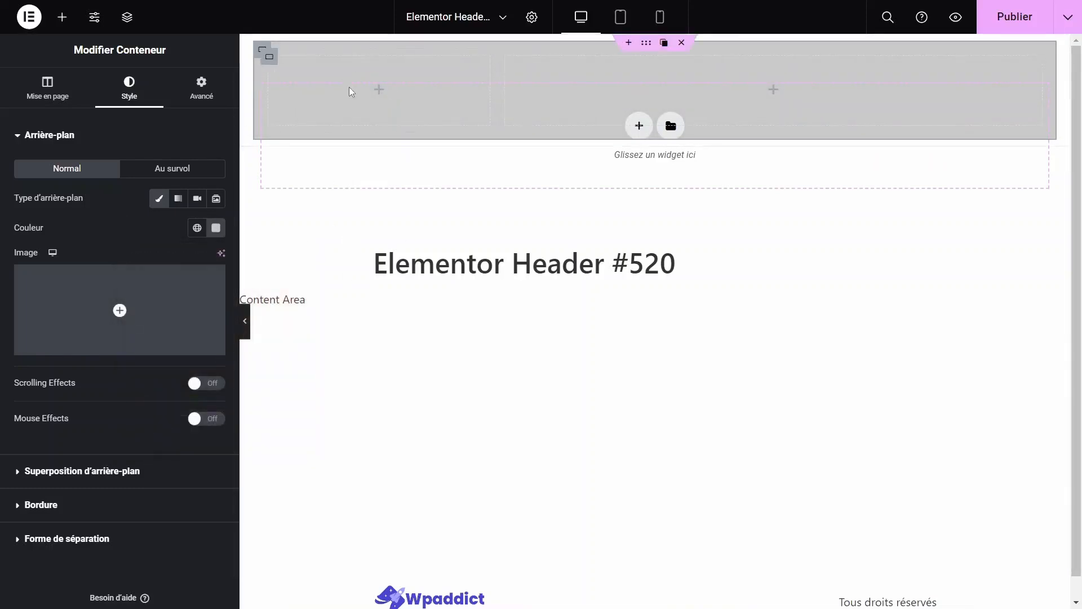
Step: Change the parent container's background colour to a dark navy blue
click(216, 228)
drag(231, 296, 229, 284)
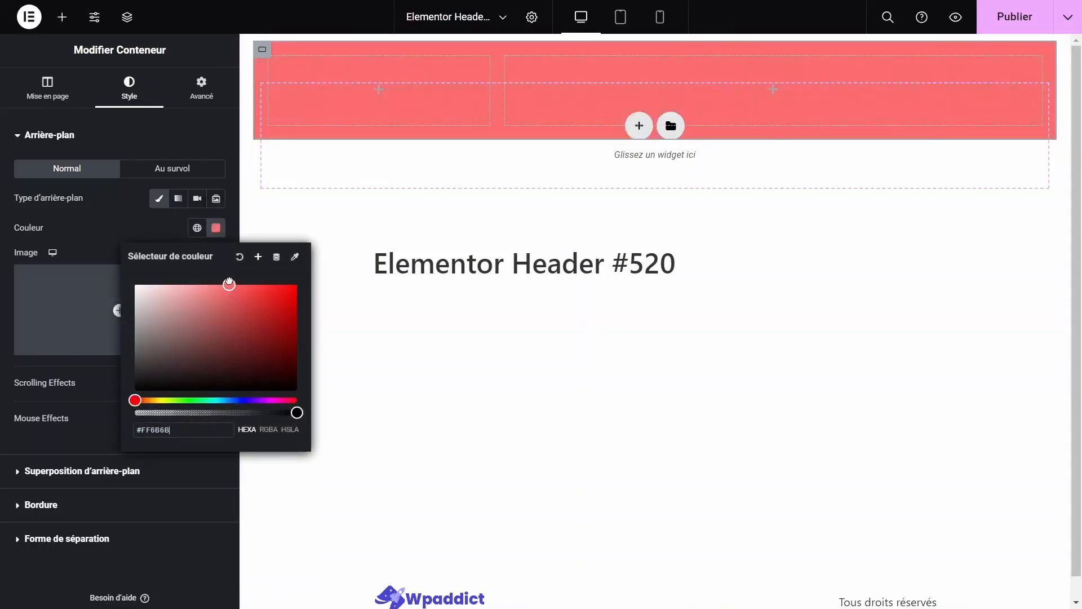
click(242, 400)
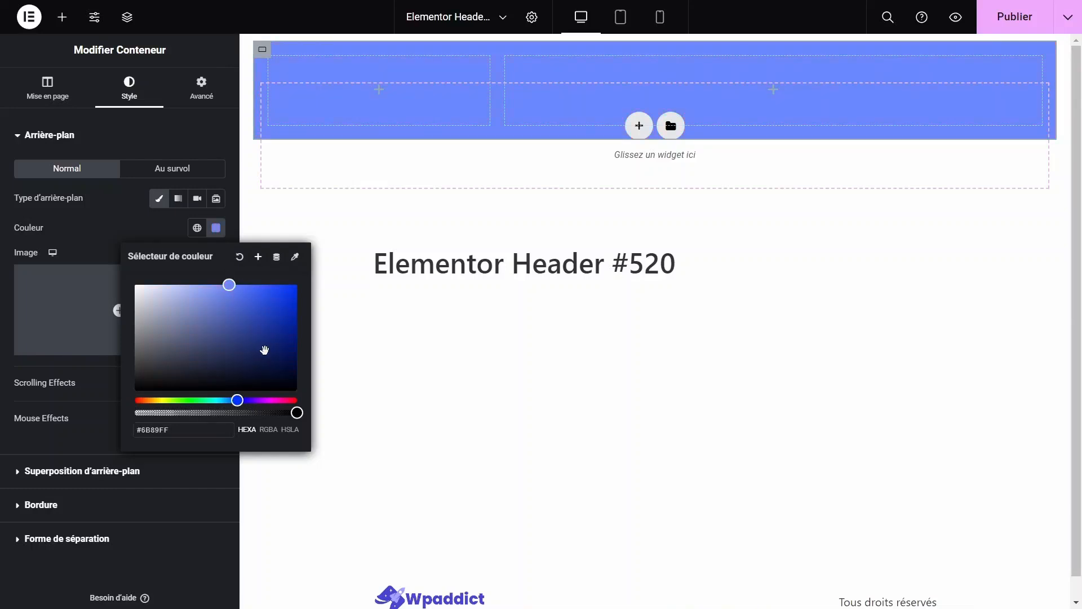
click(260, 354)
click(128, 227)
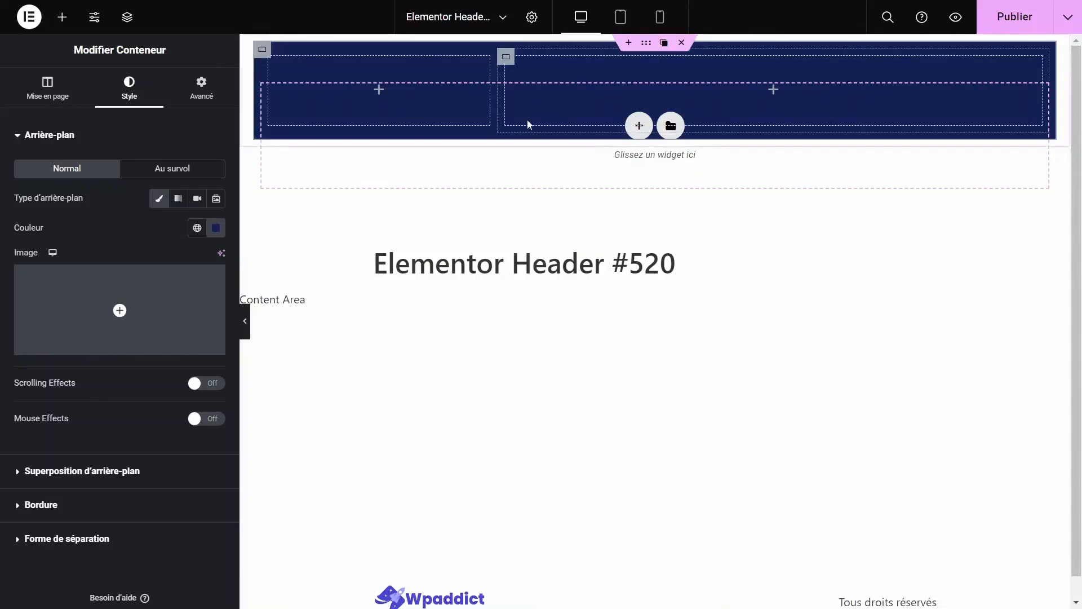
Step: Add a Site Logo widget to the 30% column container
click(379, 91)
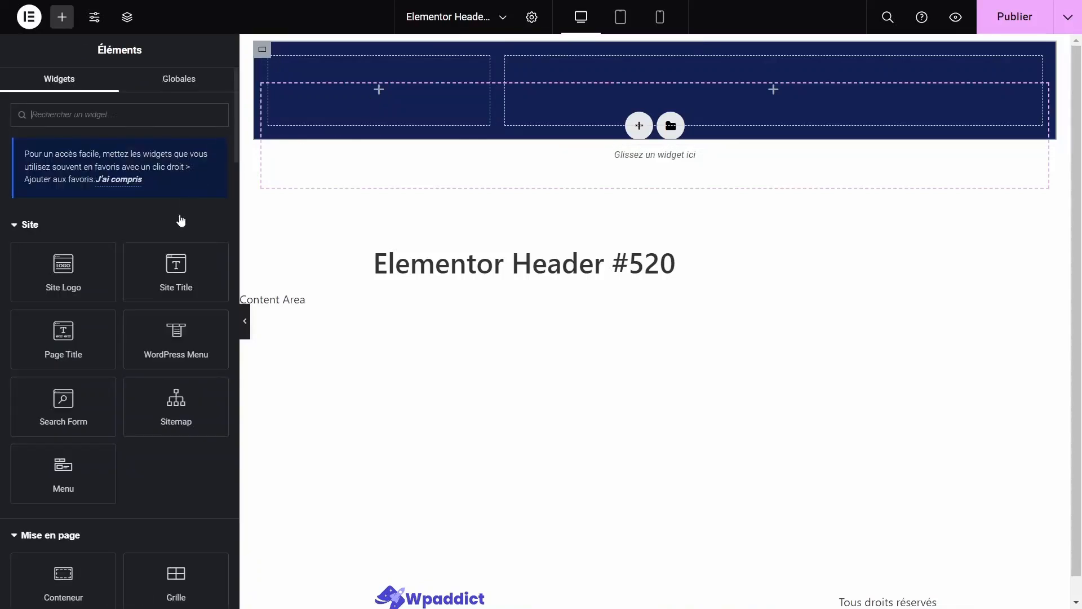
drag(83, 275, 389, 104)
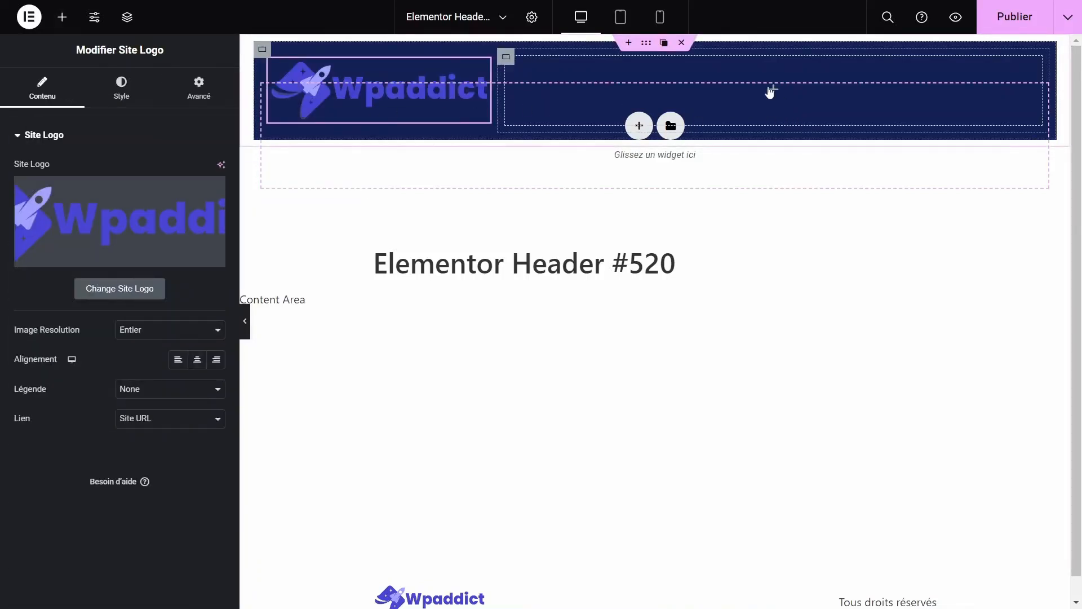
Step: Check the existing site's menu in the phone preview and add a Menu widget to the header's 70% column container
click(771, 91)
drag(172, 363, 563, 113)
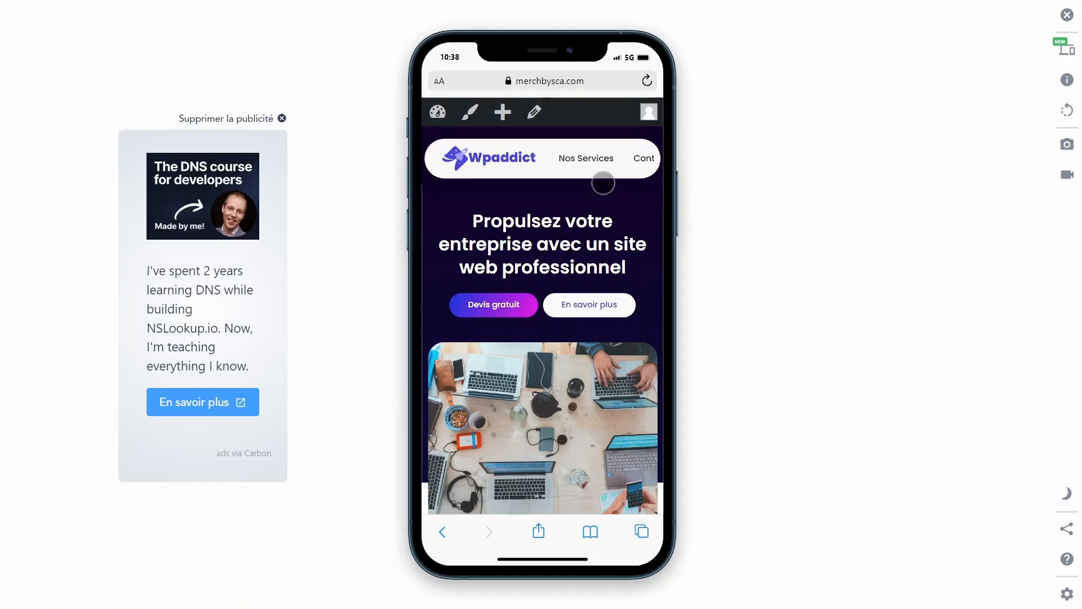
drag(616, 161, 556, 157)
drag(649, 156, 626, 166)
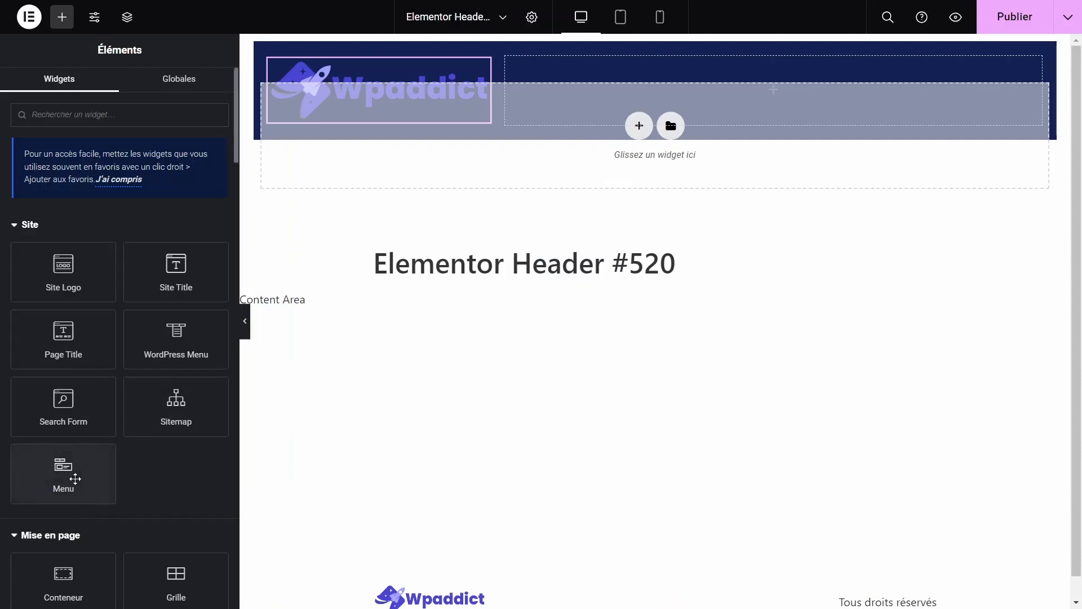
drag(73, 480, 775, 96)
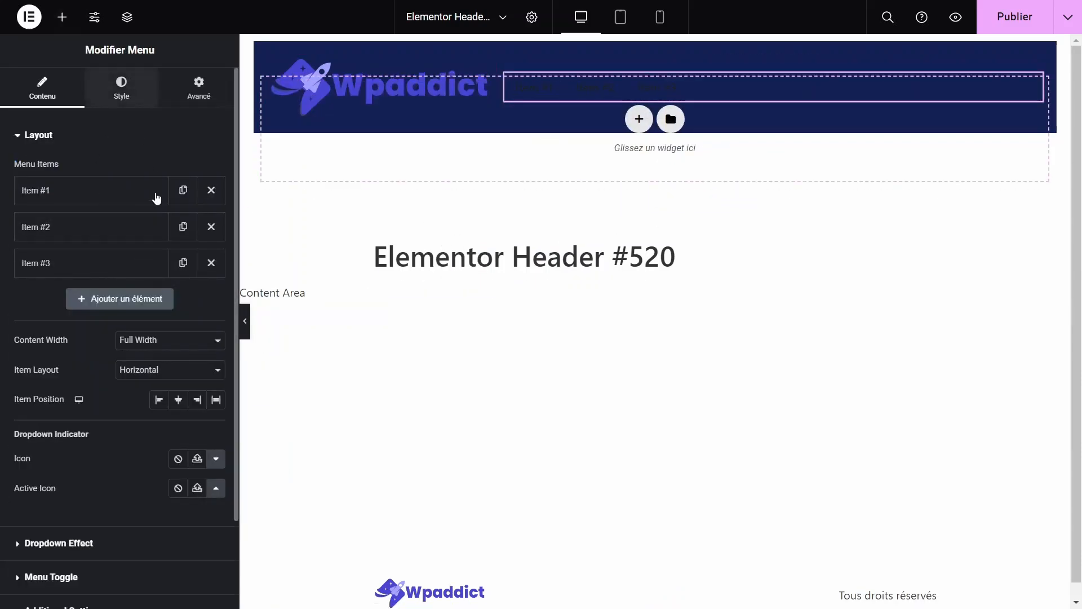
Step: Set the normal text colour of the menu items to white, #FFFFFF
click(148, 93)
click(216, 315)
drag(157, 394, 123, 341)
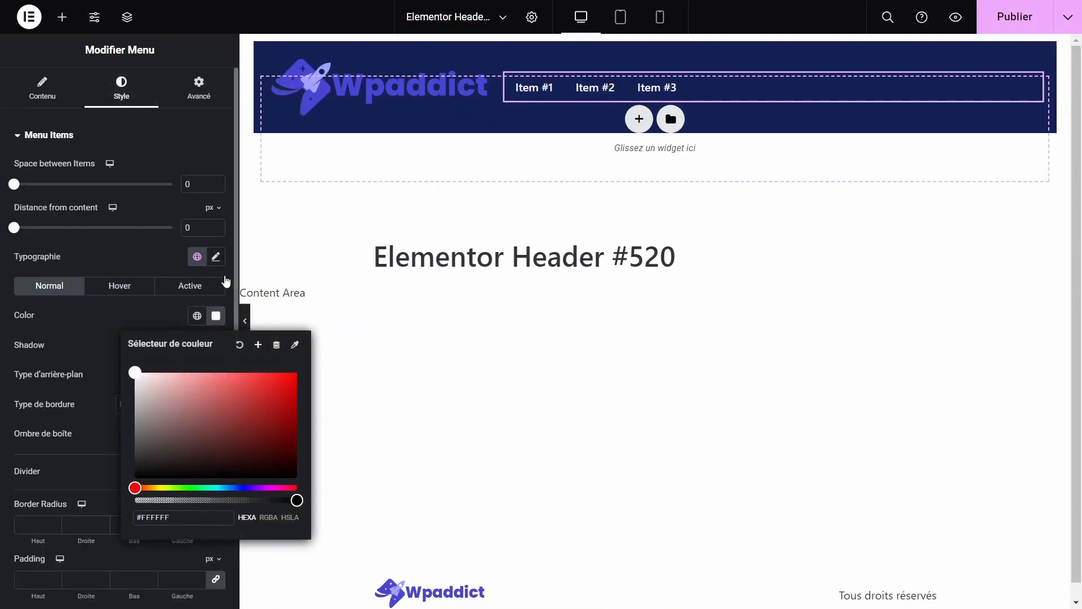
click(55, 347)
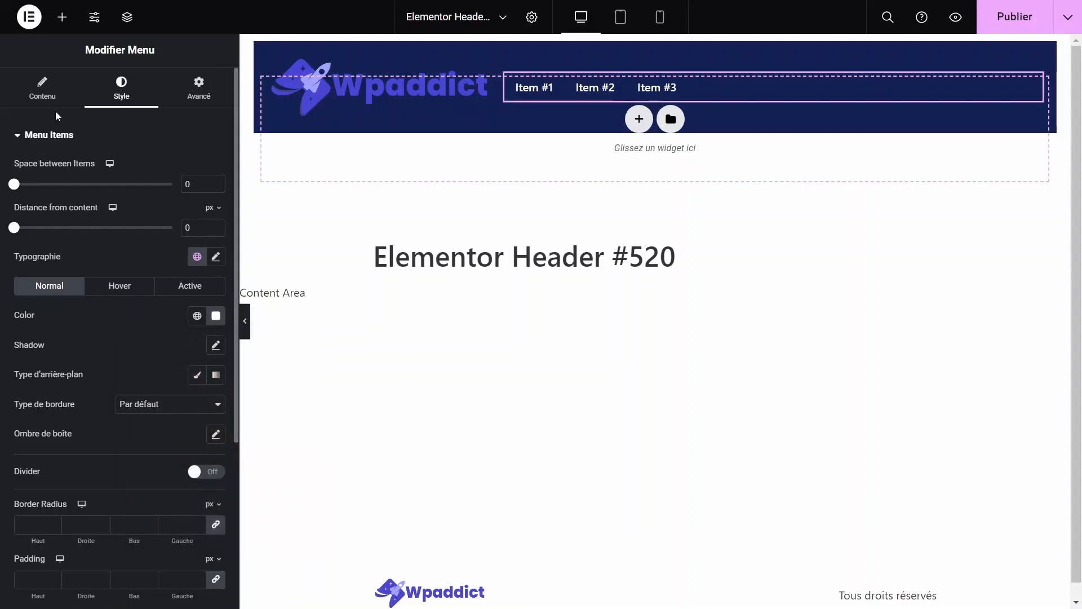
click(256, 83)
key(Delete)
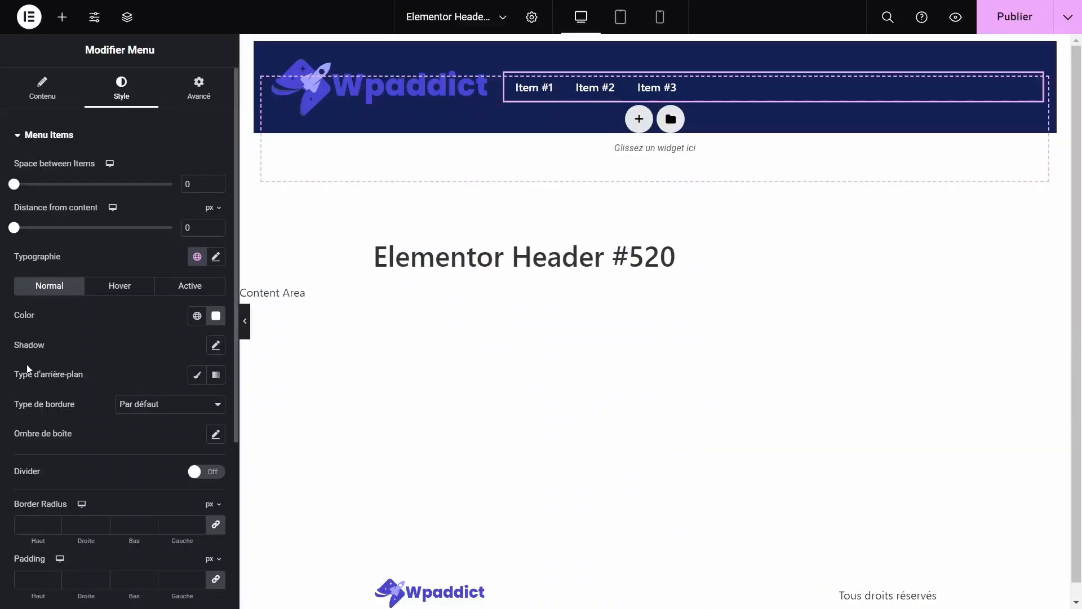
Step: Search the widgets for "bou" and add a Bouton widget to the header template
click(62, 17)
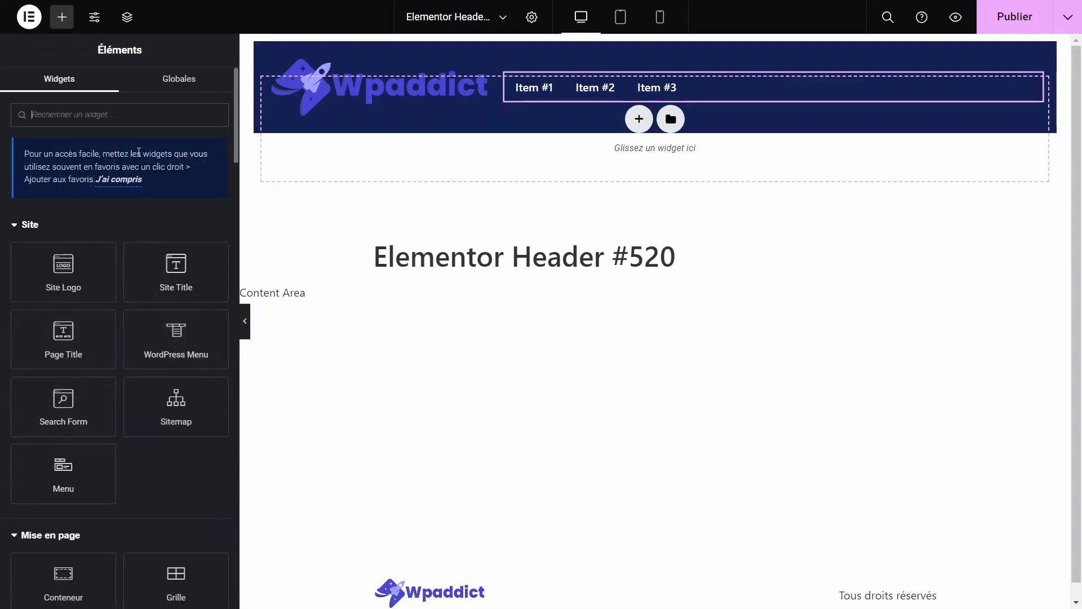
text(bou)
drag(63, 237, 692, 115)
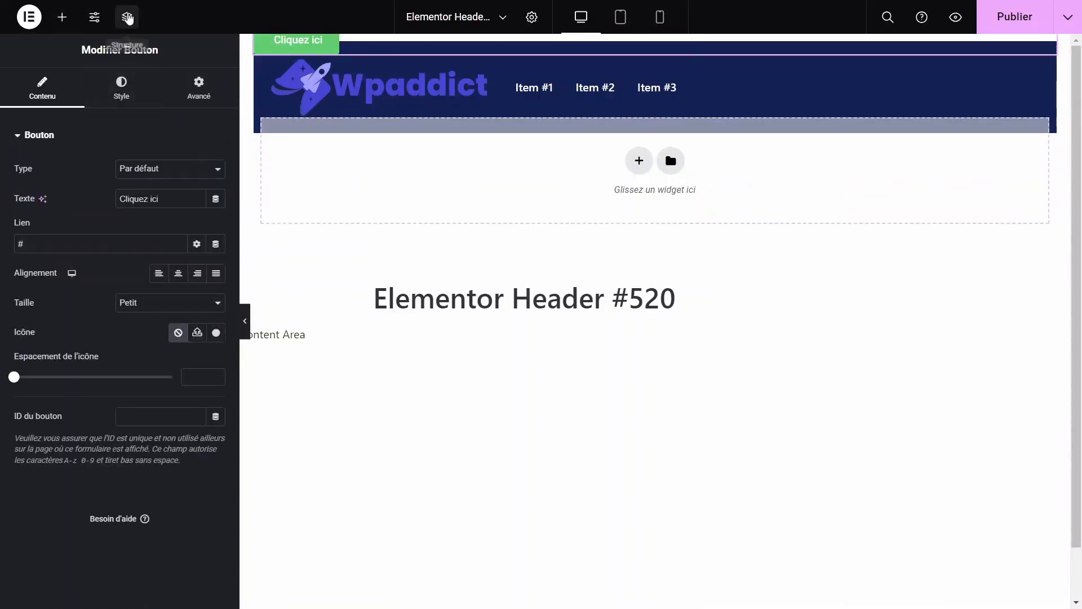
Step: Move the button into the 70% column container, directly below the Menu widget in the structure
click(128, 18)
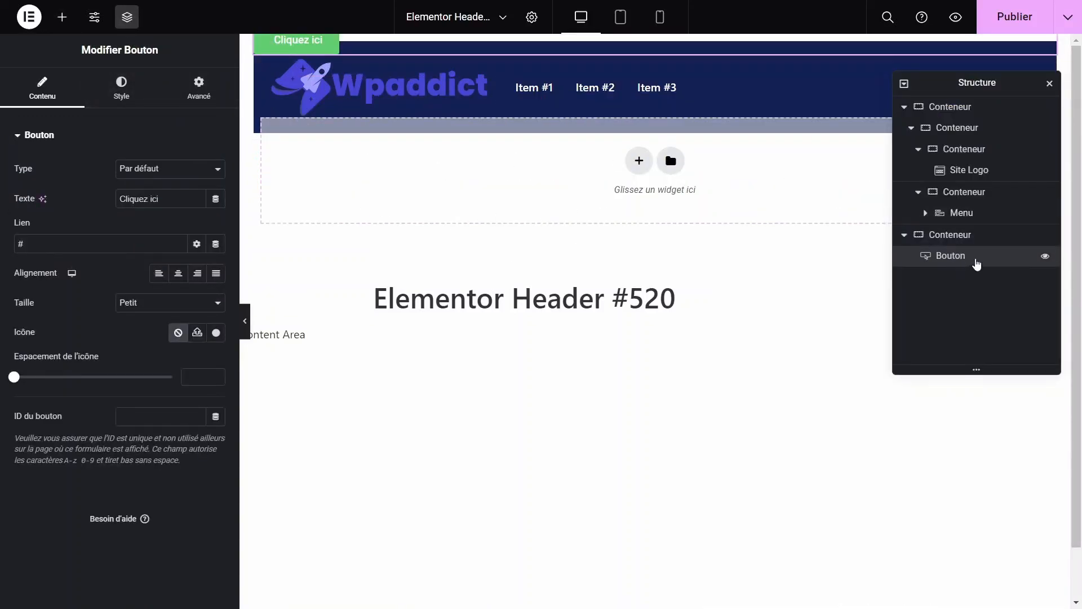
drag(971, 265, 975, 304)
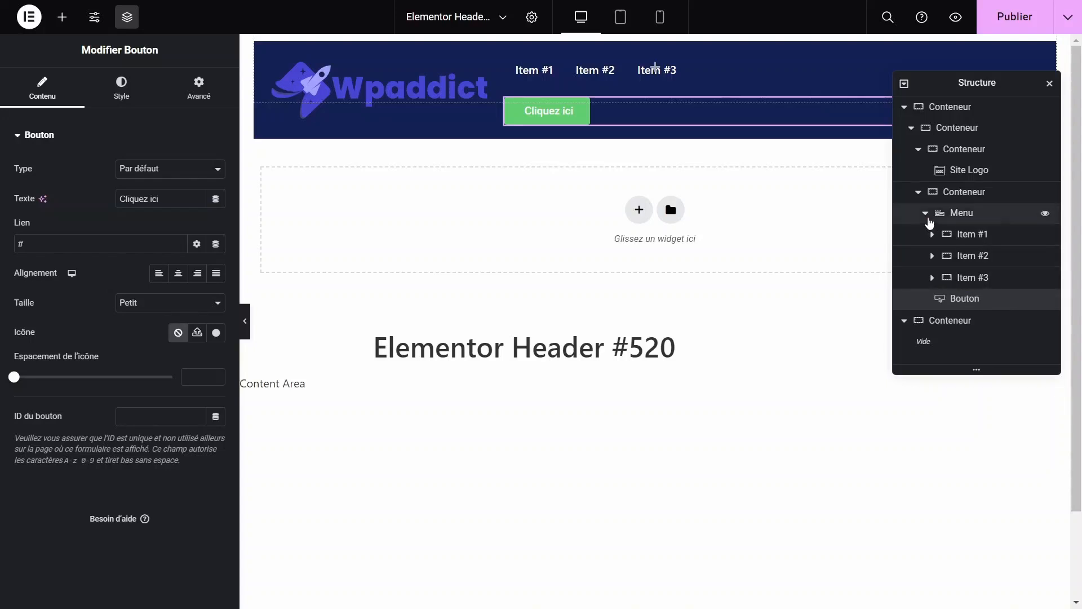
click(926, 213)
click(926, 215)
click(926, 213)
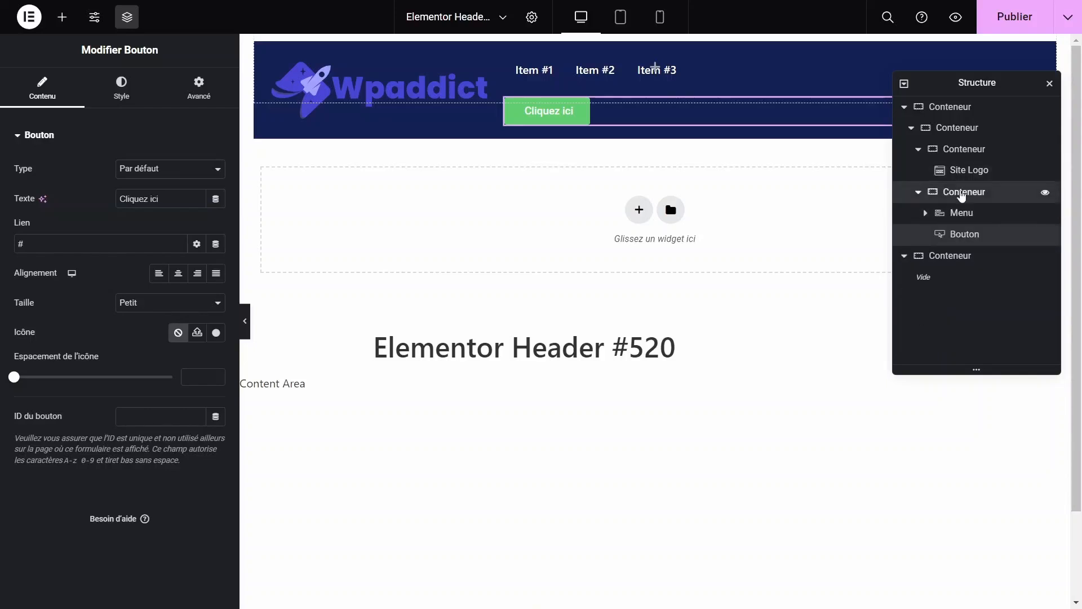
Step: Set the container holding the menu and button to row direction, with end justification and centred item alignment
click(961, 191)
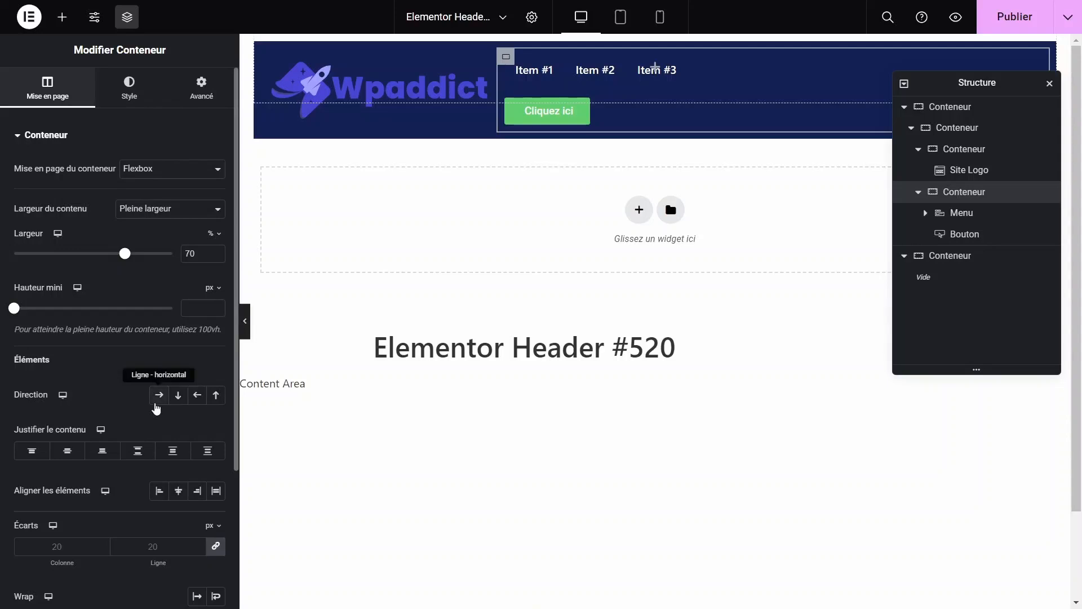
click(159, 394)
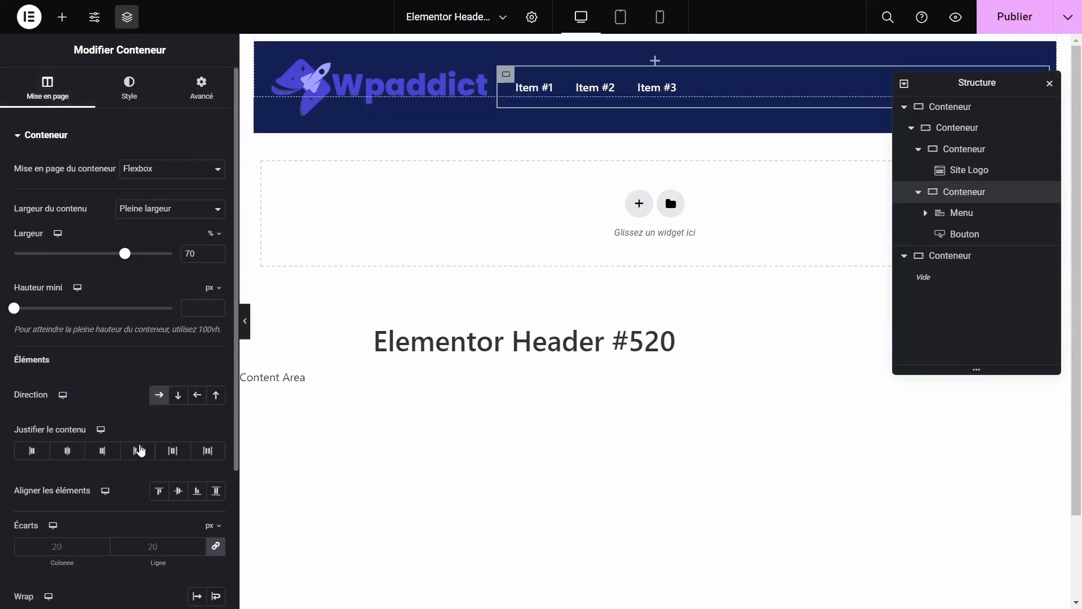
drag(920, 92, 799, 275)
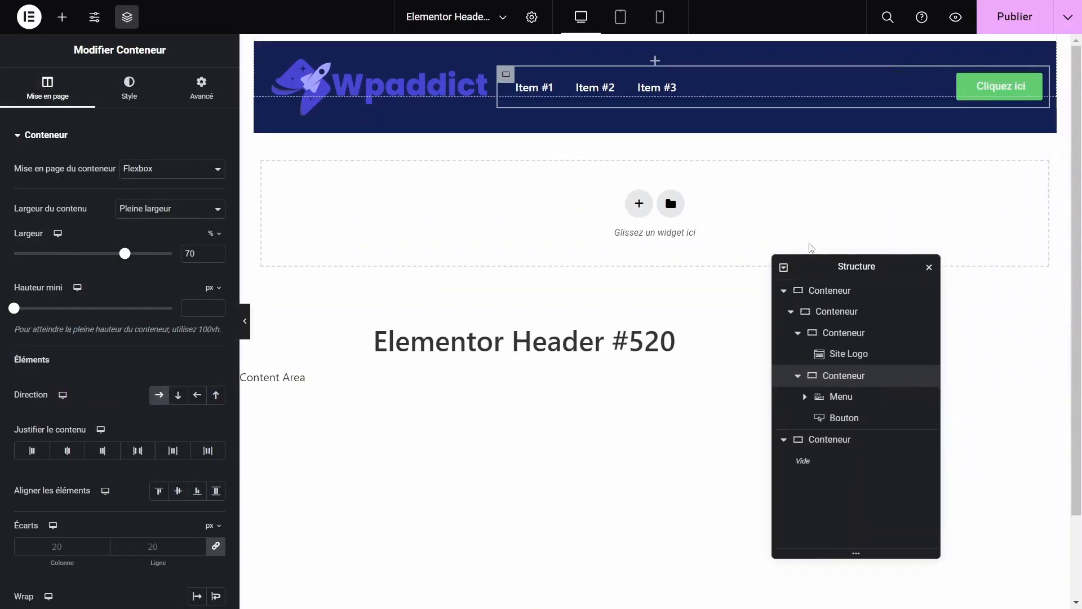
click(102, 451)
click(179, 491)
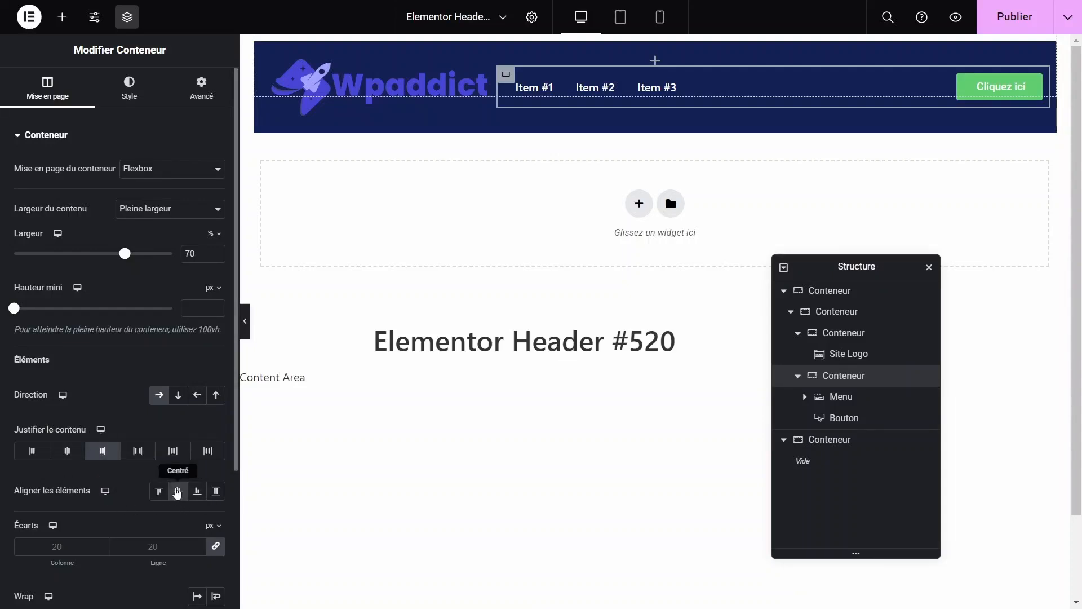
Step: Set the Menu widget's item position to end and close the structure view
click(654, 92)
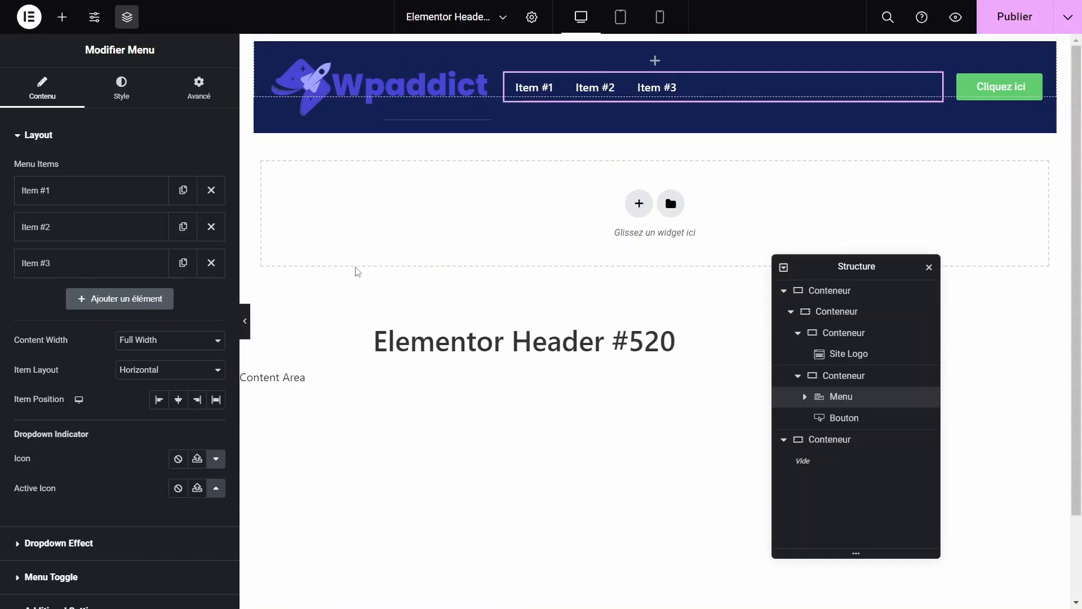
click(198, 402)
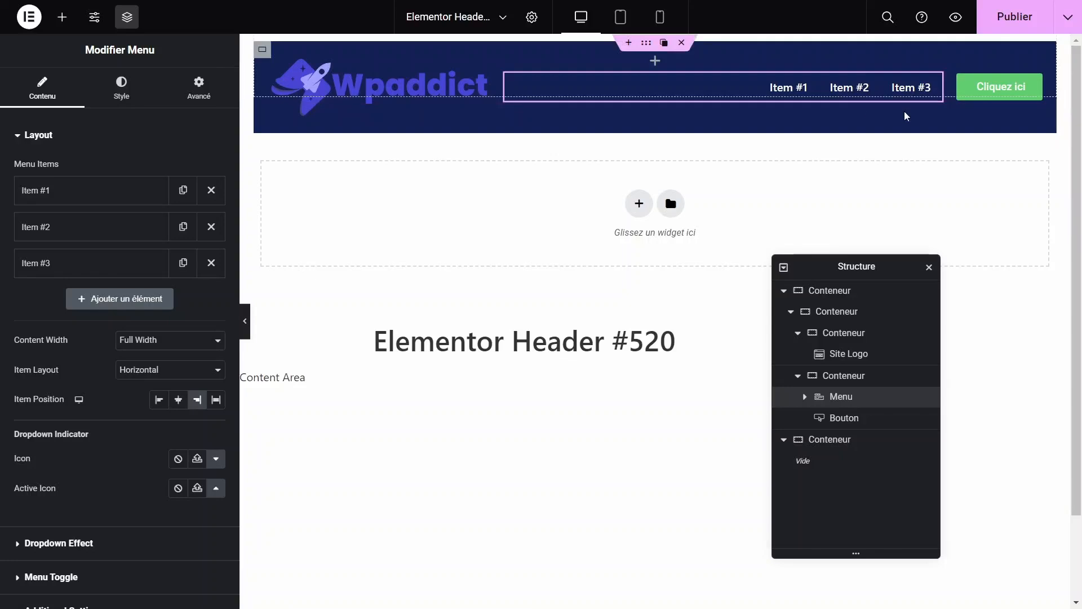
click(926, 265)
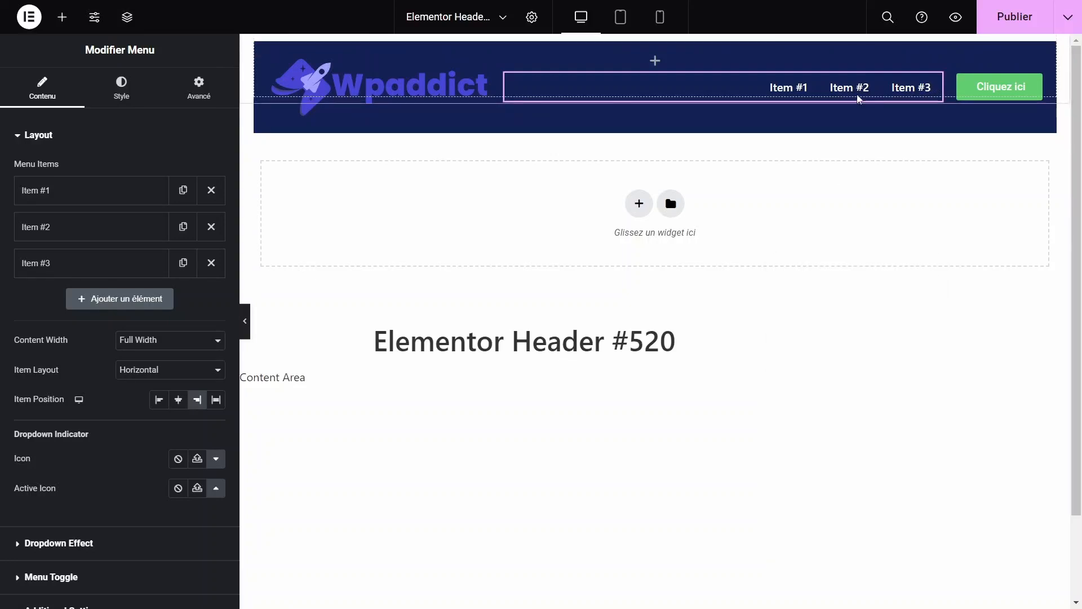
Step: Rename the three menu items as Nos services, Contact and à propos
click(66, 190)
drag(57, 242, 11, 248)
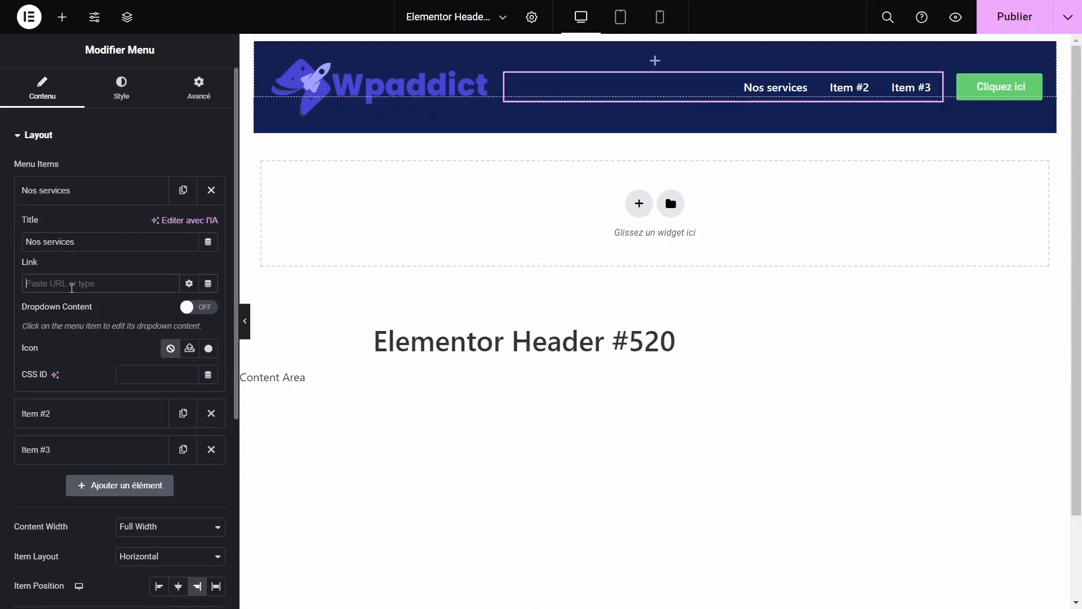
click(65, 194)
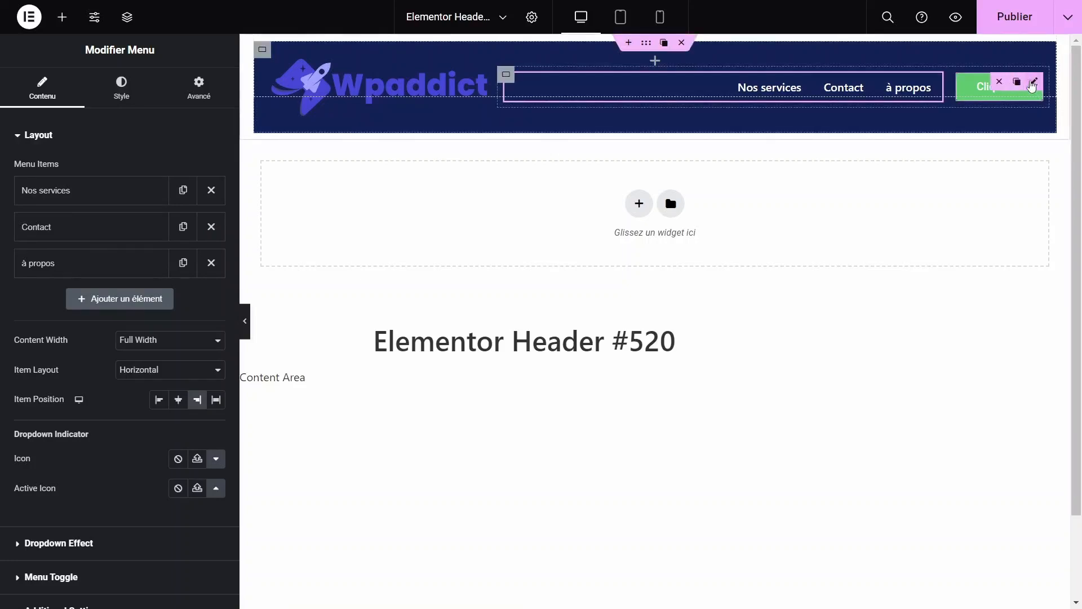
Step: Set the header button's text to "Devis gratuit" and its background type to gradient
click(1022, 98)
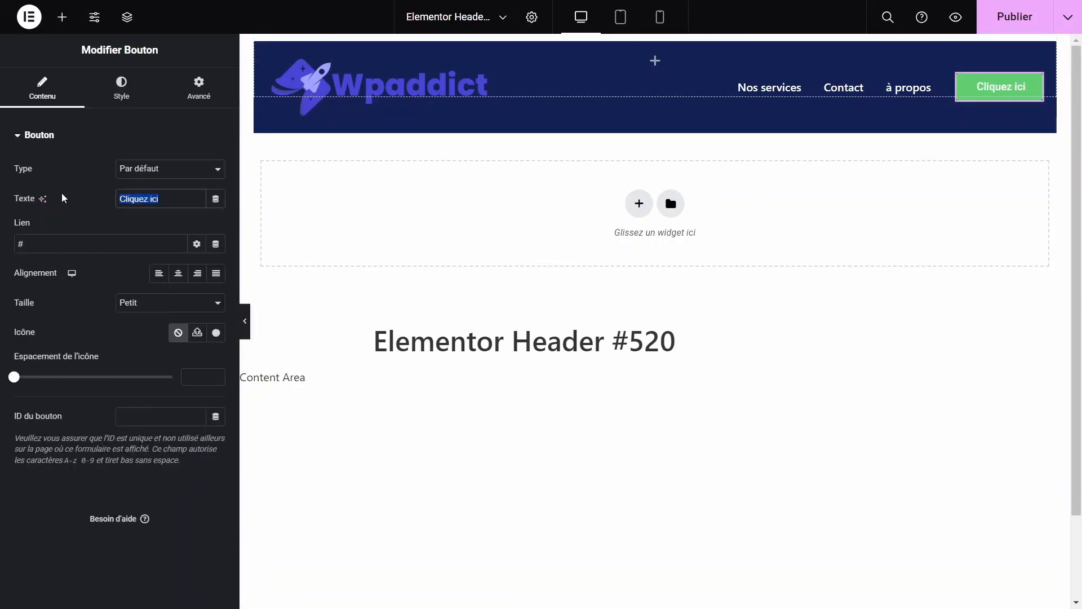
text(Devi)
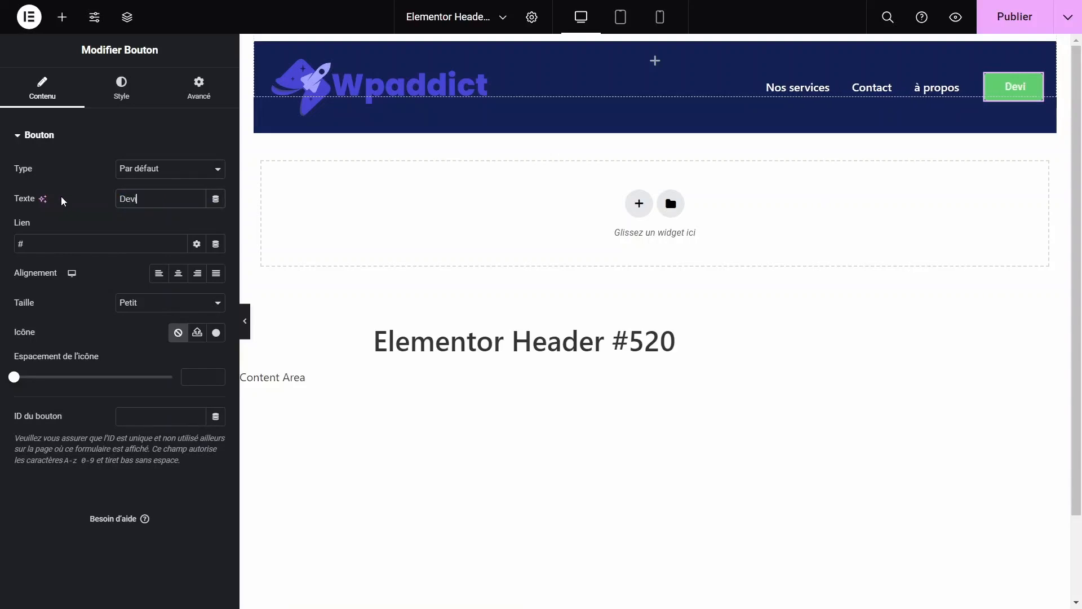
text(s gratuit)
click(121, 89)
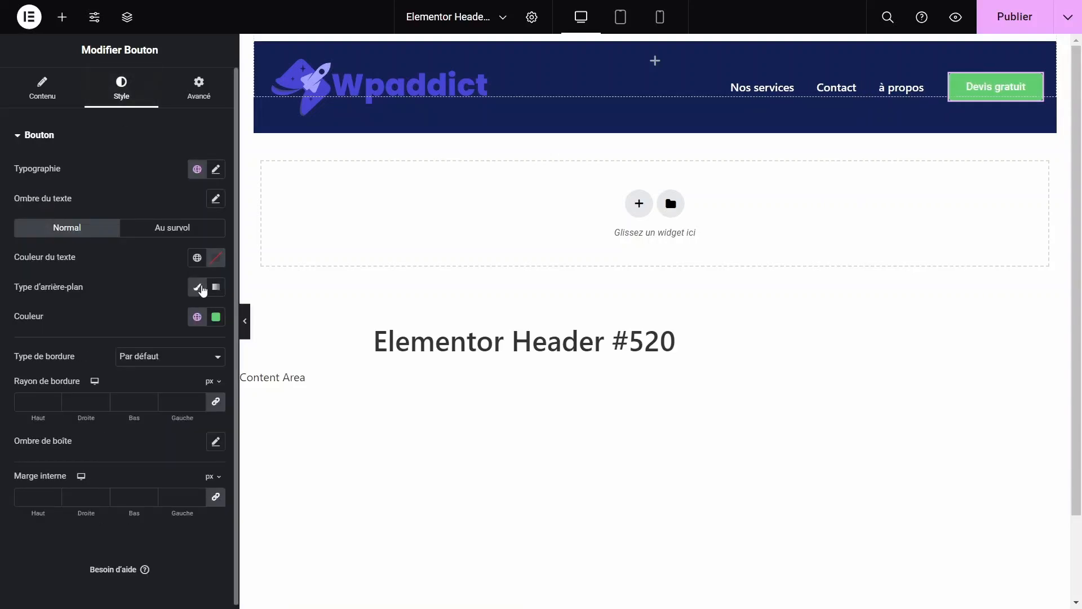
click(217, 289)
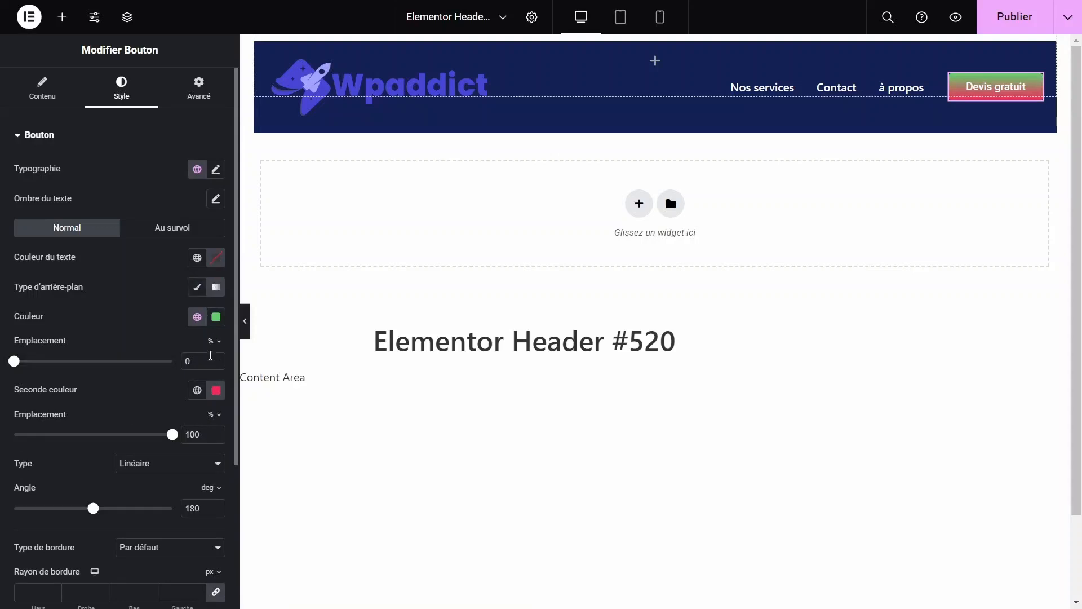
Step: Try the global colours #D02FE9 and dégradé (#0B0A37) as the first colour of the button's gradient
click(197, 317)
scroll(74, 485, down, 1)
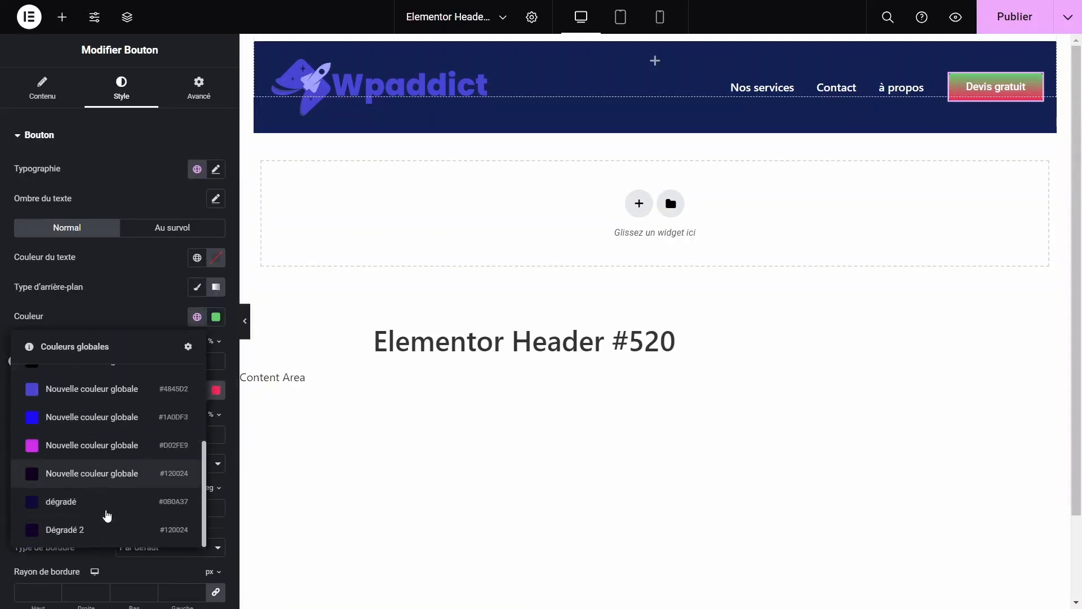
click(67, 447)
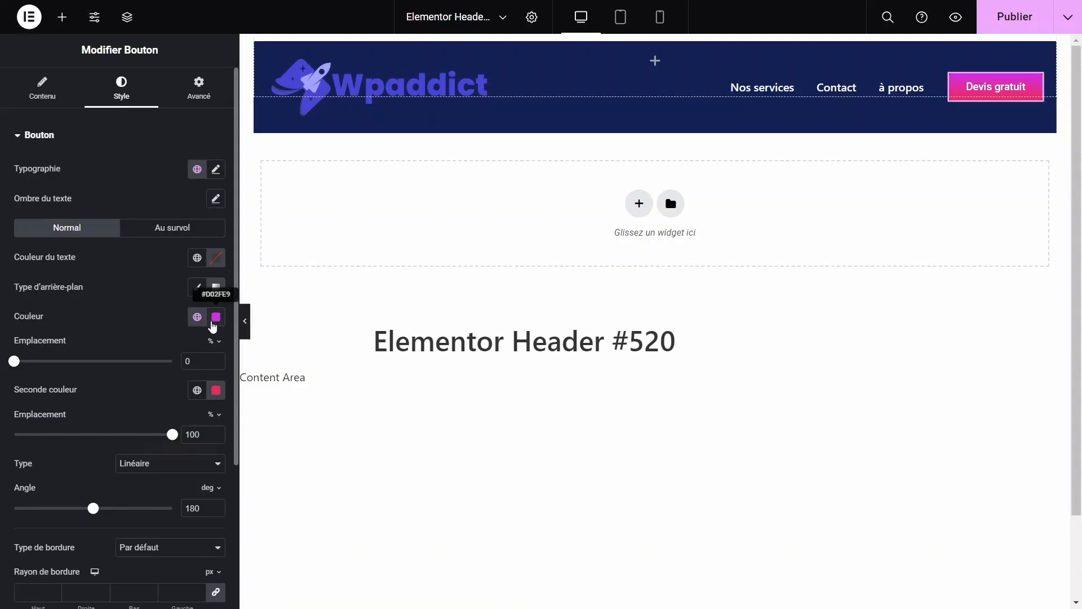
click(216, 317)
click(197, 317)
scroll(88, 511, down, 1)
scroll(87, 512, down, 2)
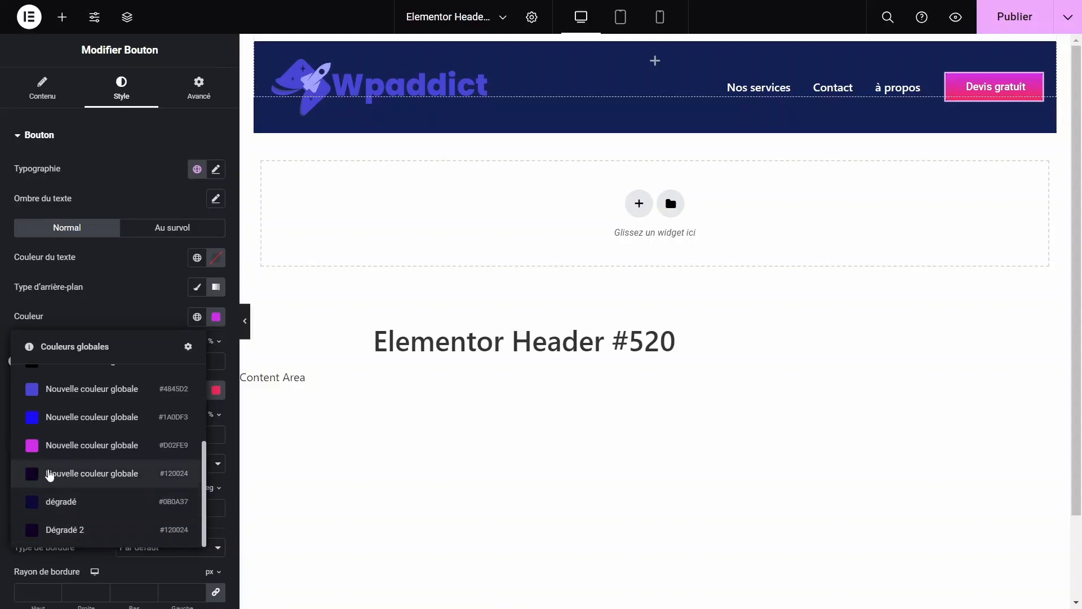
click(65, 501)
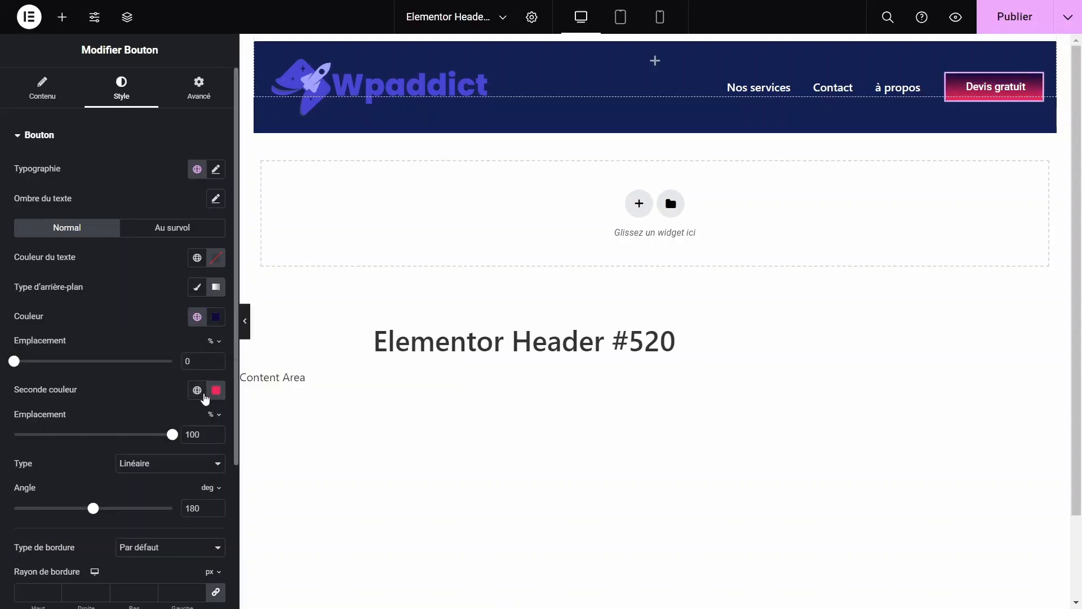
Step: Set the second colour of the button's gradient to the global colour #D02FE9
click(198, 391)
scroll(73, 351, down, 1)
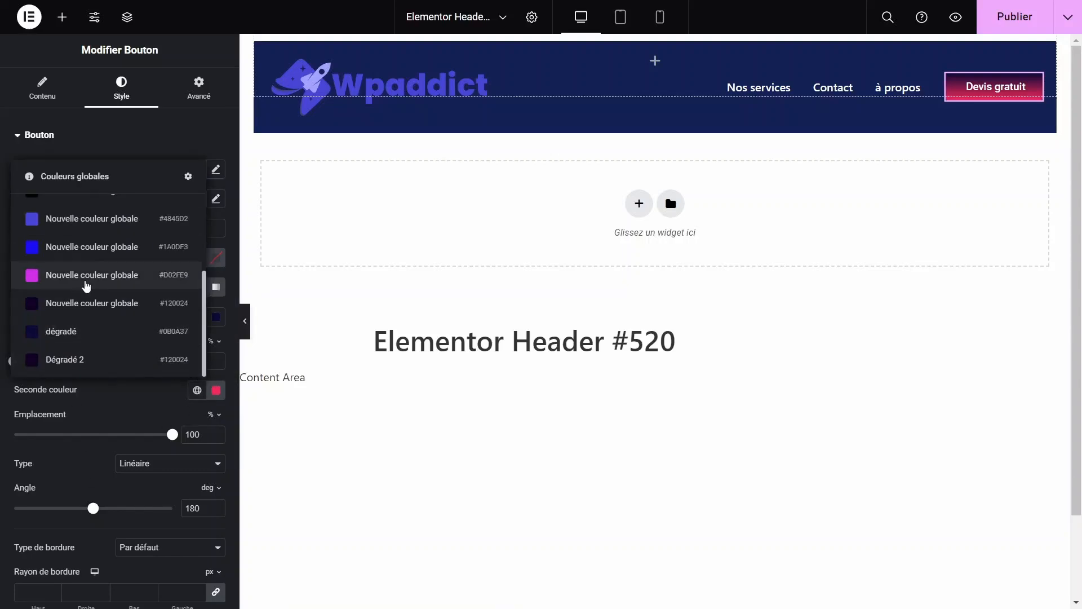
click(79, 276)
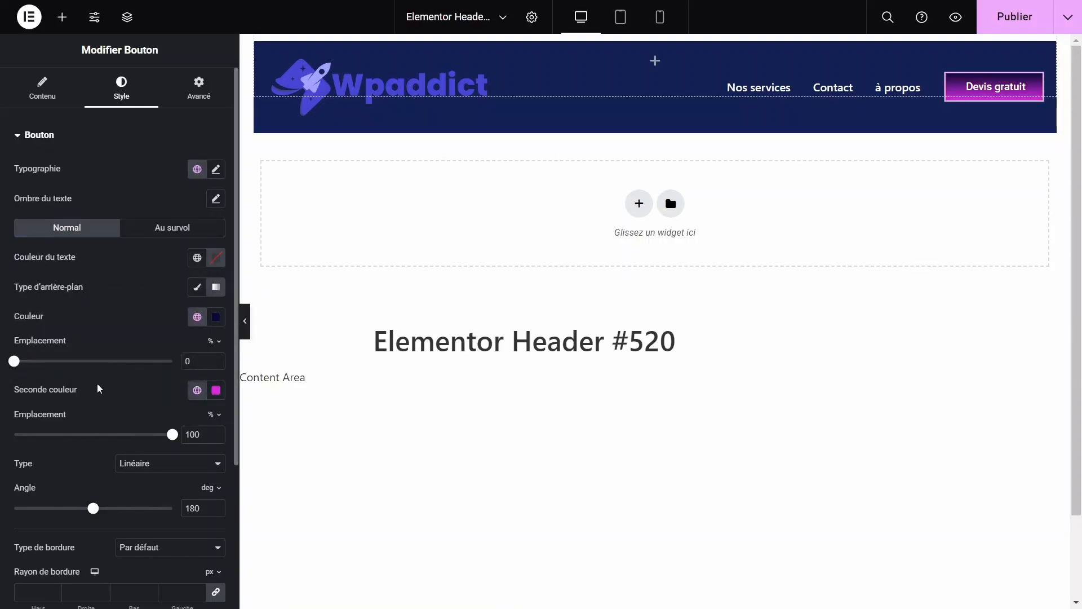
Step: Set the button gradient's angle to 81 degrees and its first colour to the global colour #4845D2
scroll(102, 389, down, 3)
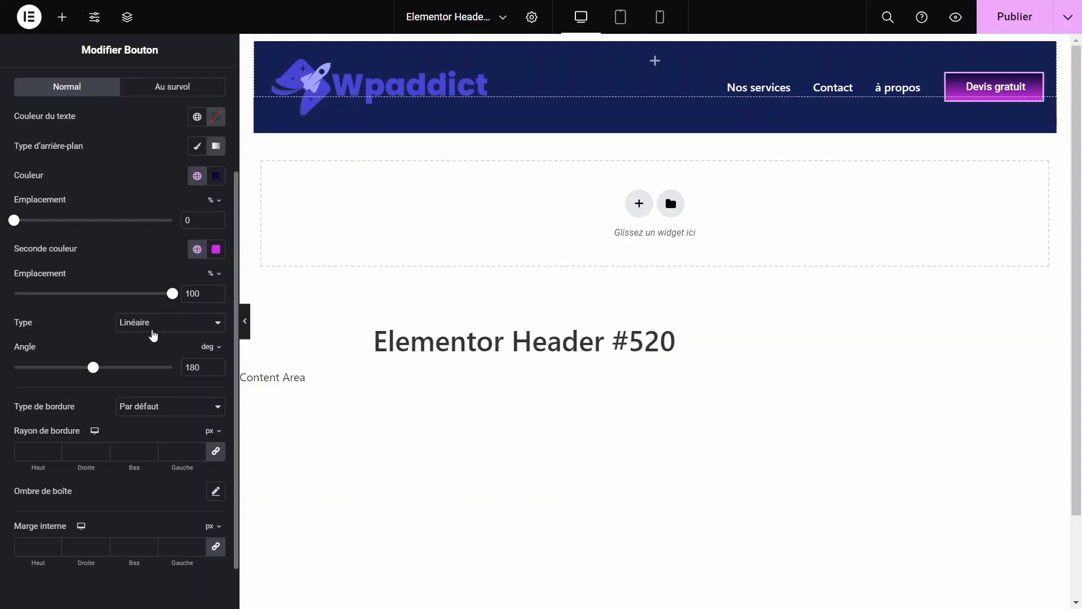
drag(95, 368, 35, 369)
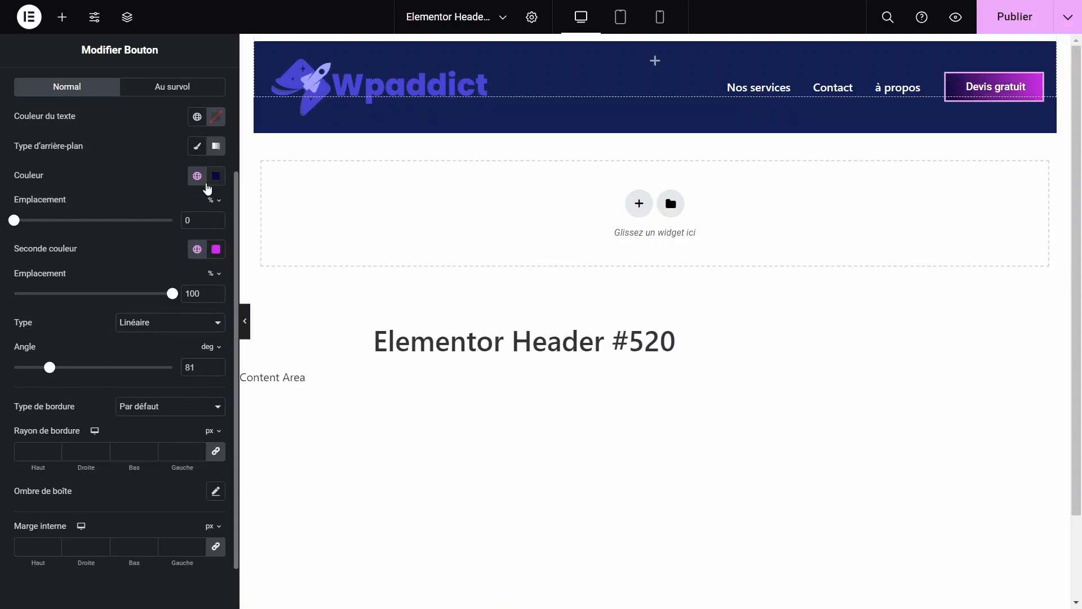
click(197, 175)
click(58, 383)
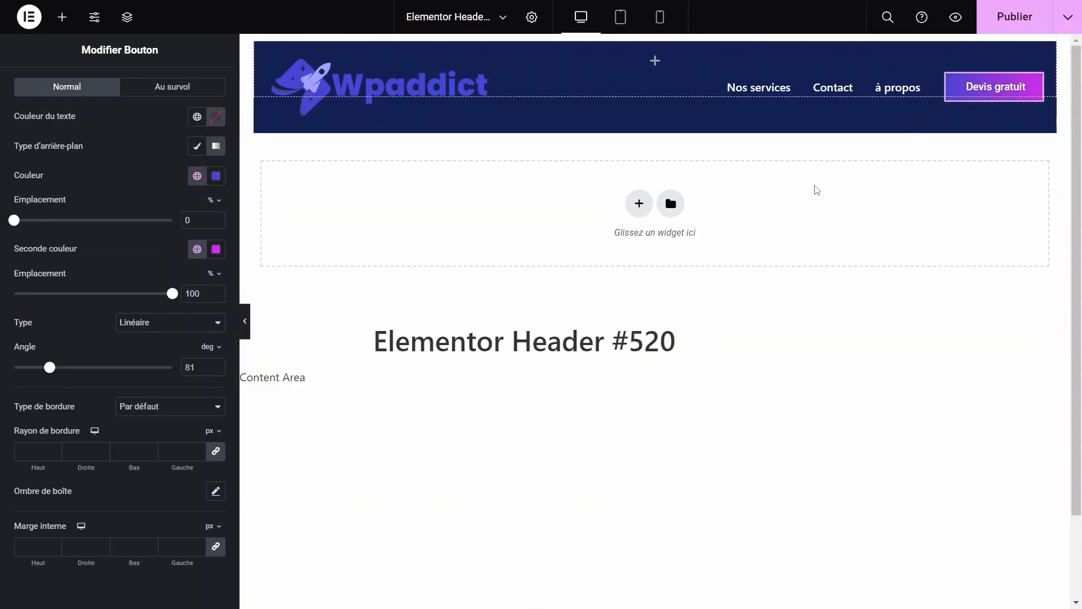
Step: Set the site logo's width to 52% and align the logo left
scroll(160, 256, up, 3)
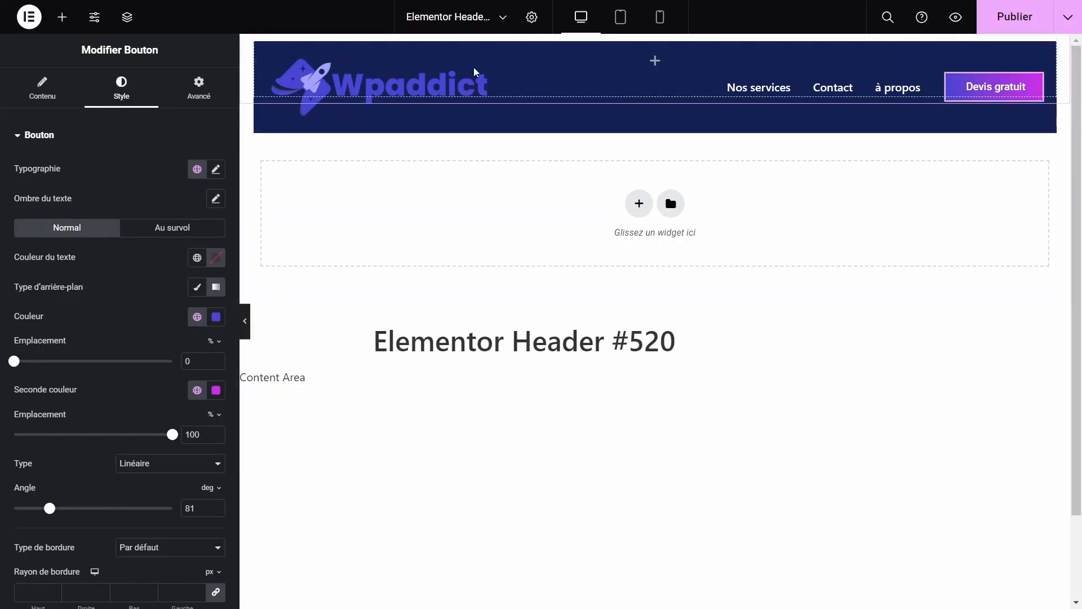
click(332, 120)
click(121, 88)
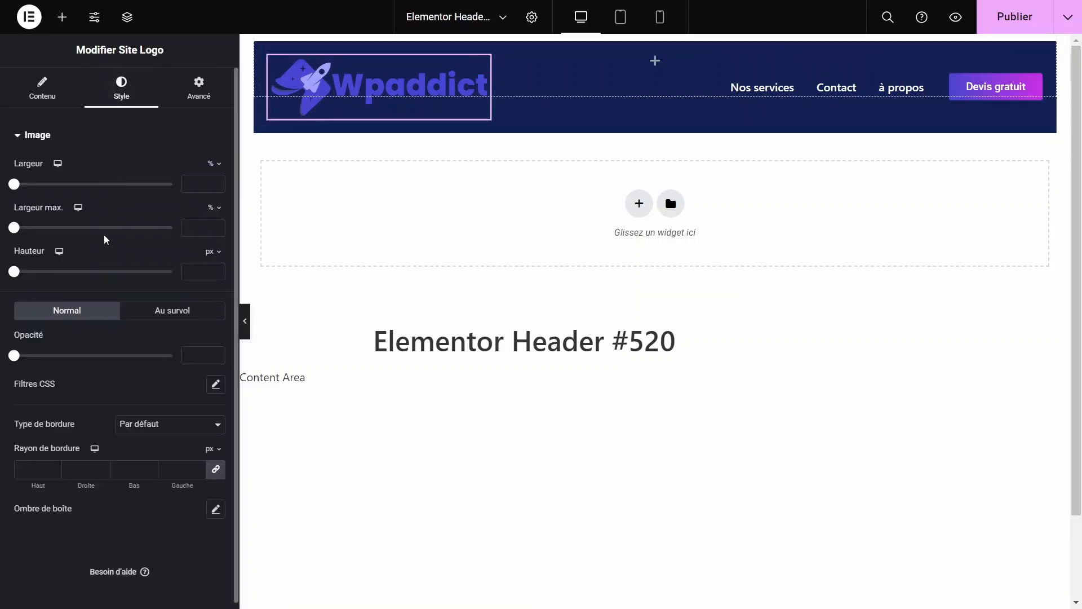
drag(31, 193, 99, 214)
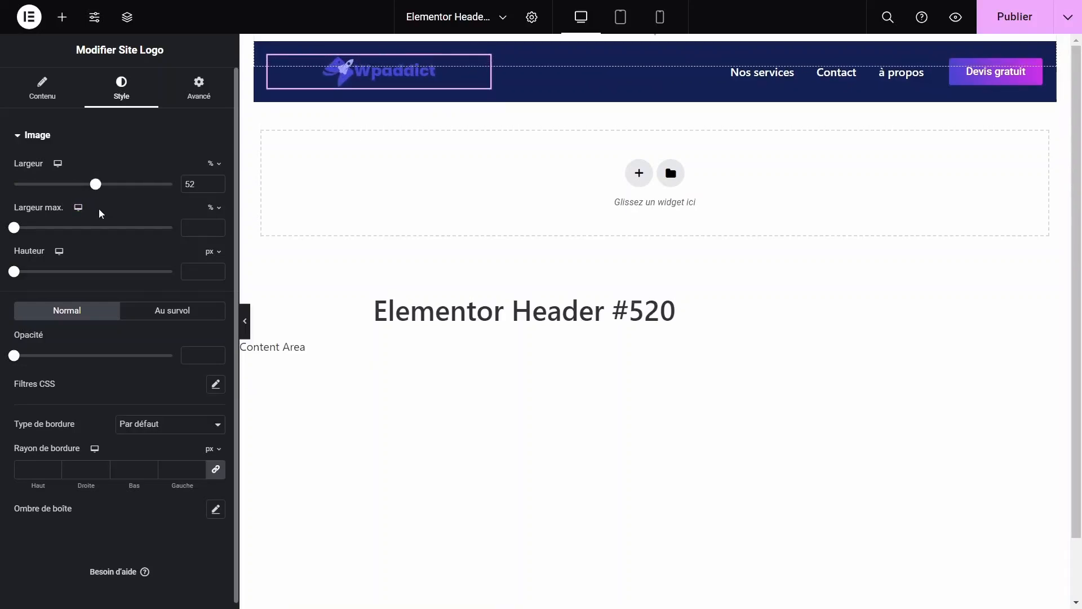
click(44, 95)
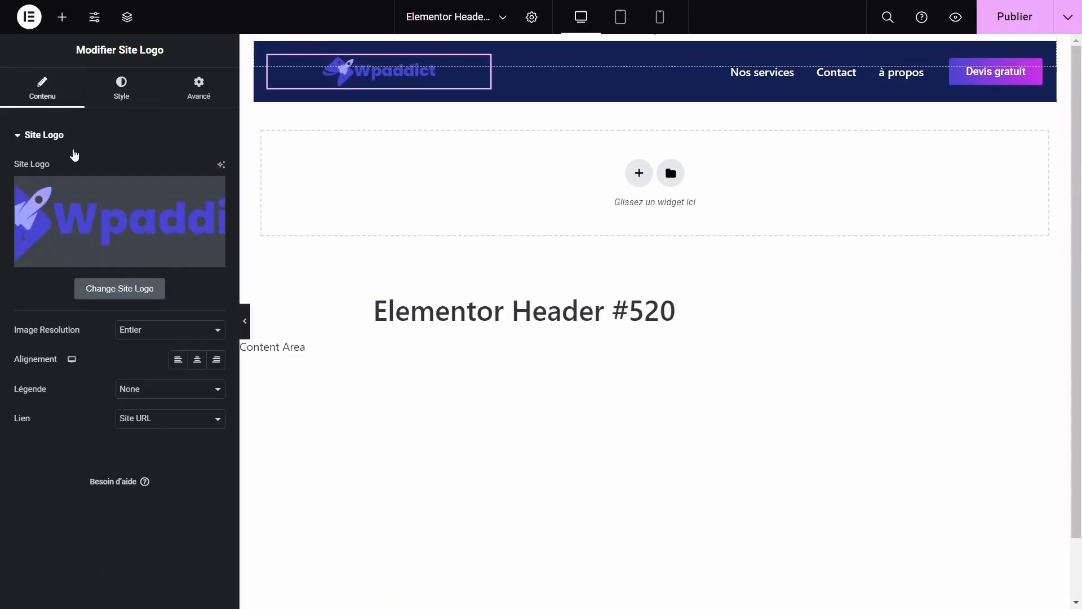
click(178, 360)
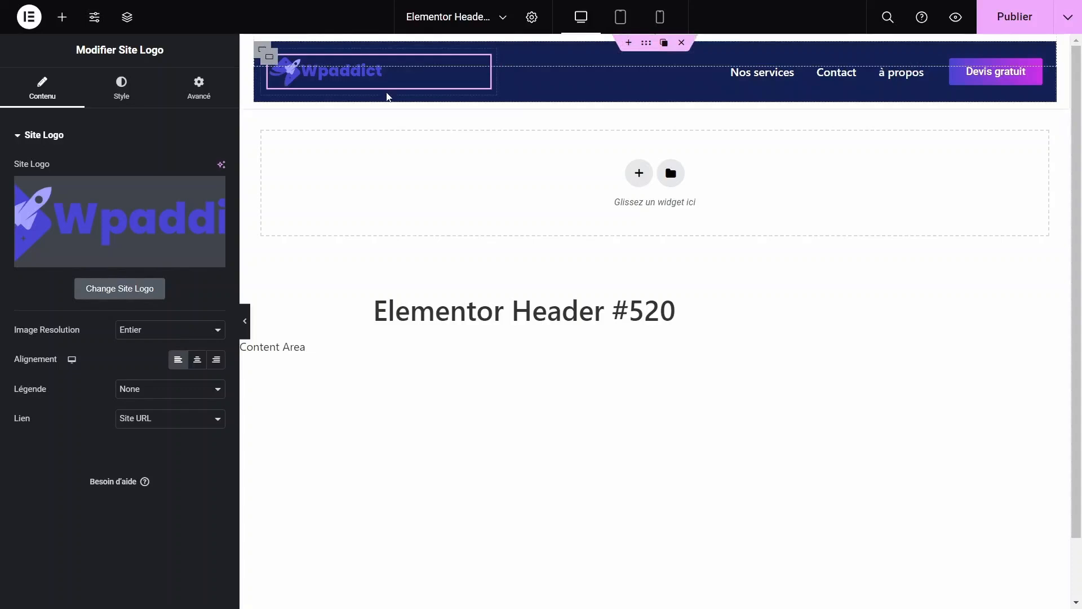
Step: Set the menu items' typography to the Poppins font family at 14 px
click(927, 66)
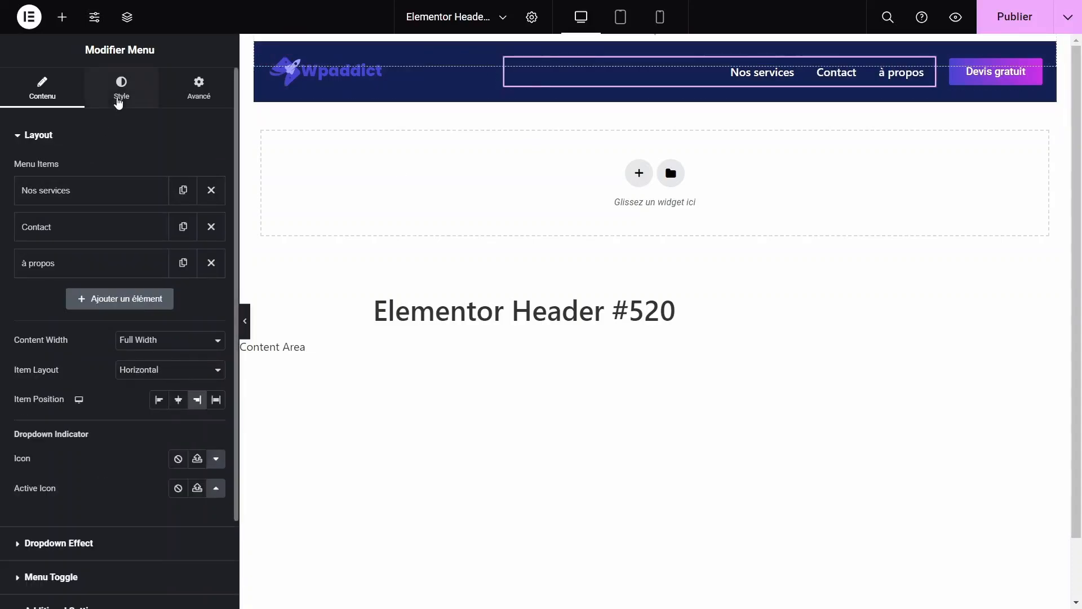
click(121, 89)
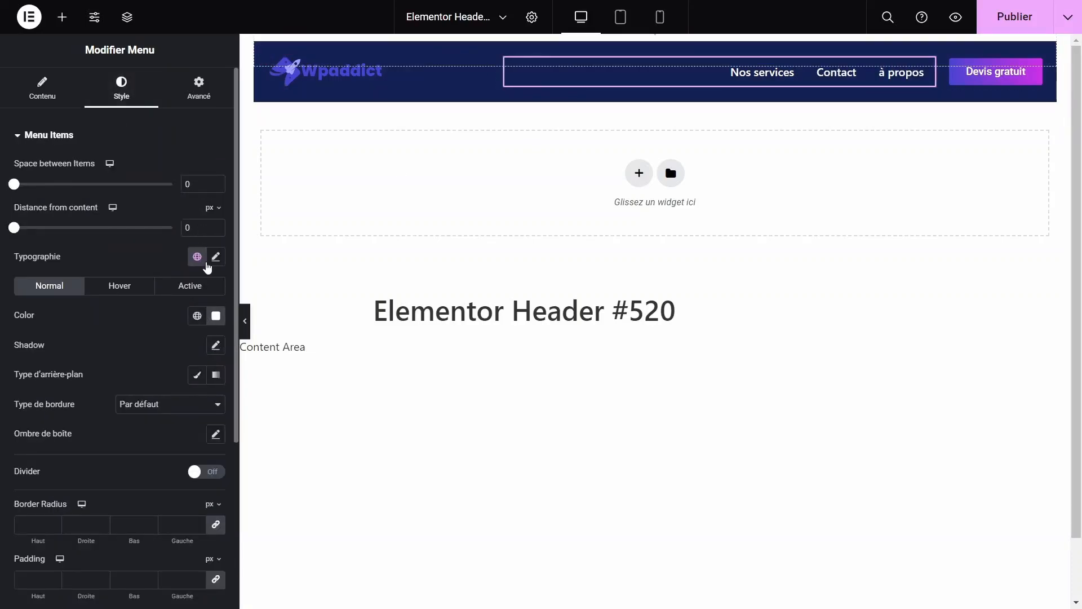
click(215, 258)
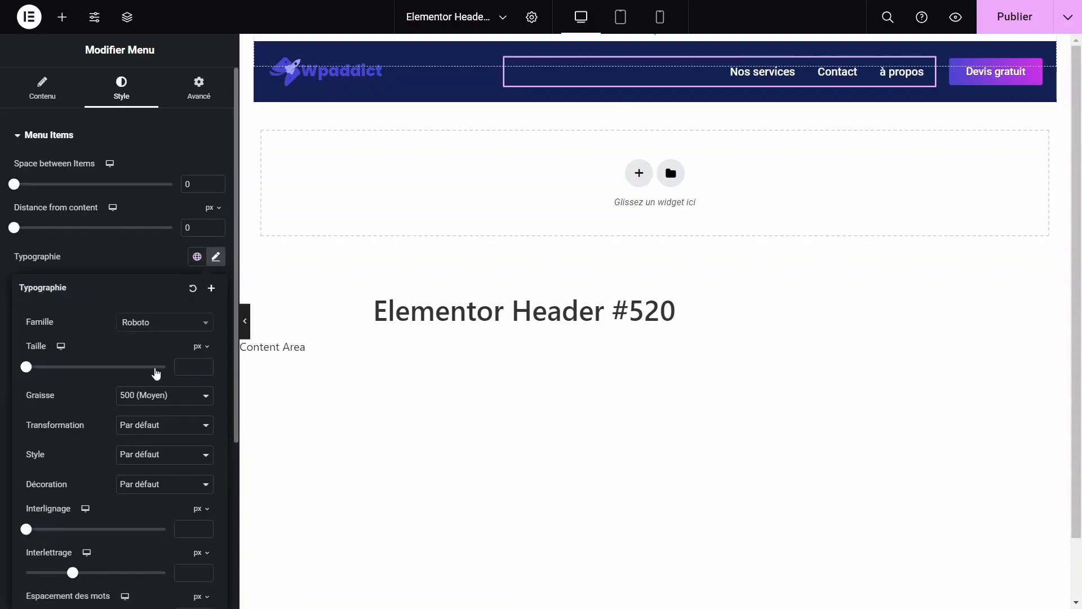
click(164, 323)
text(popp)
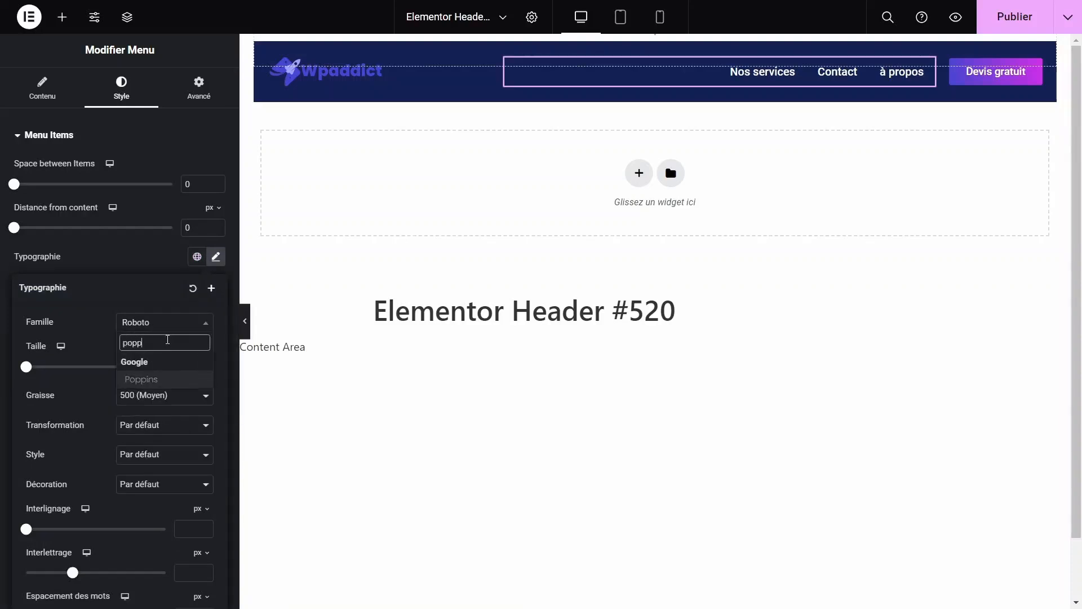
click(159, 382)
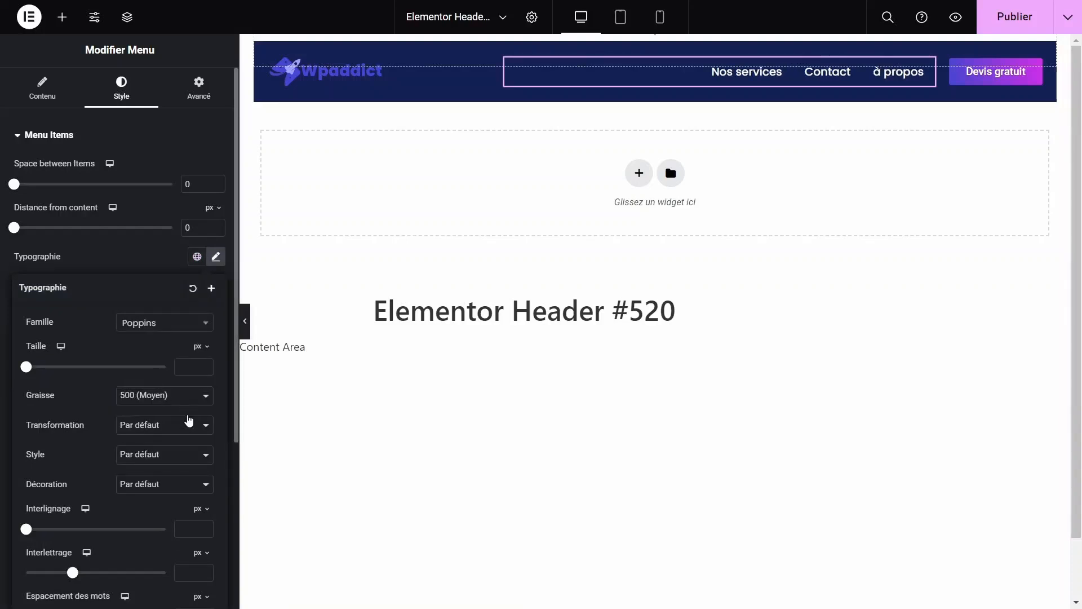
click(195, 368)
text(14)
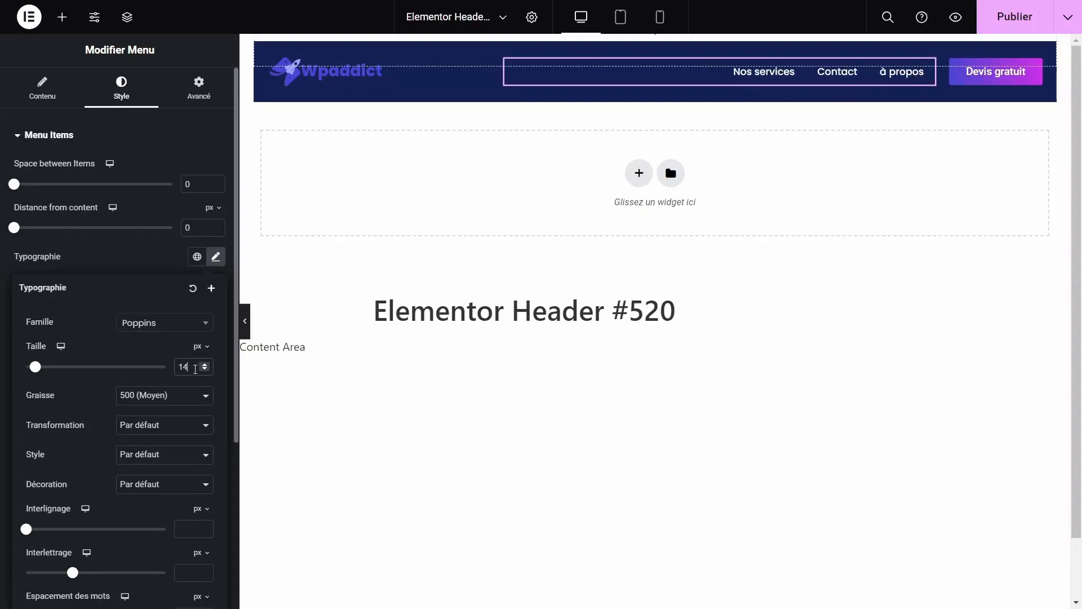
Step: Set the Devis gratuit button's typography to the Poppins font family at 14 px
mouse_move(1032, 75)
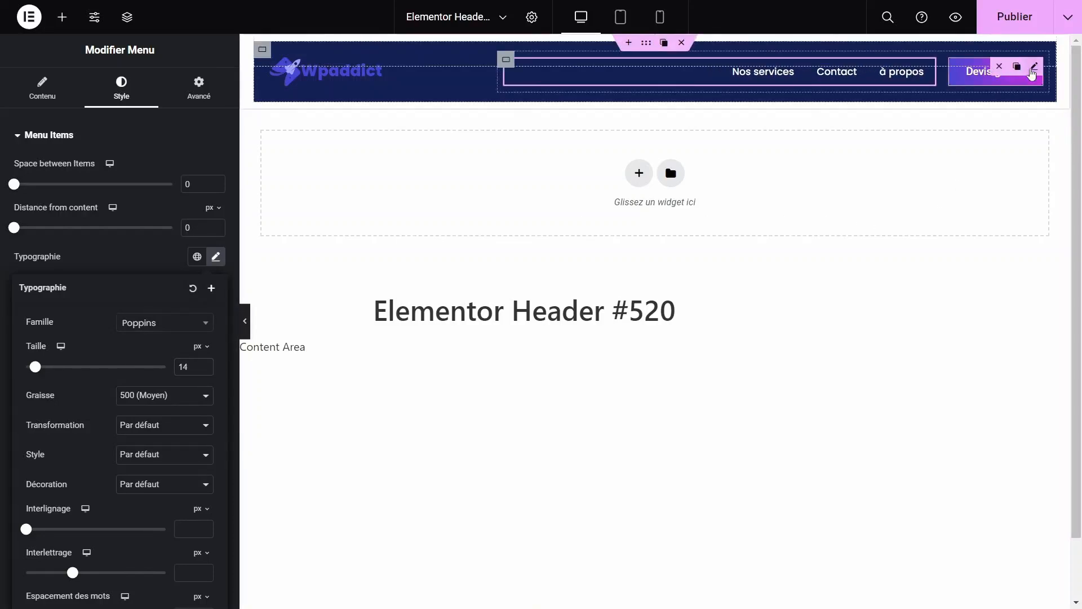
click(216, 170)
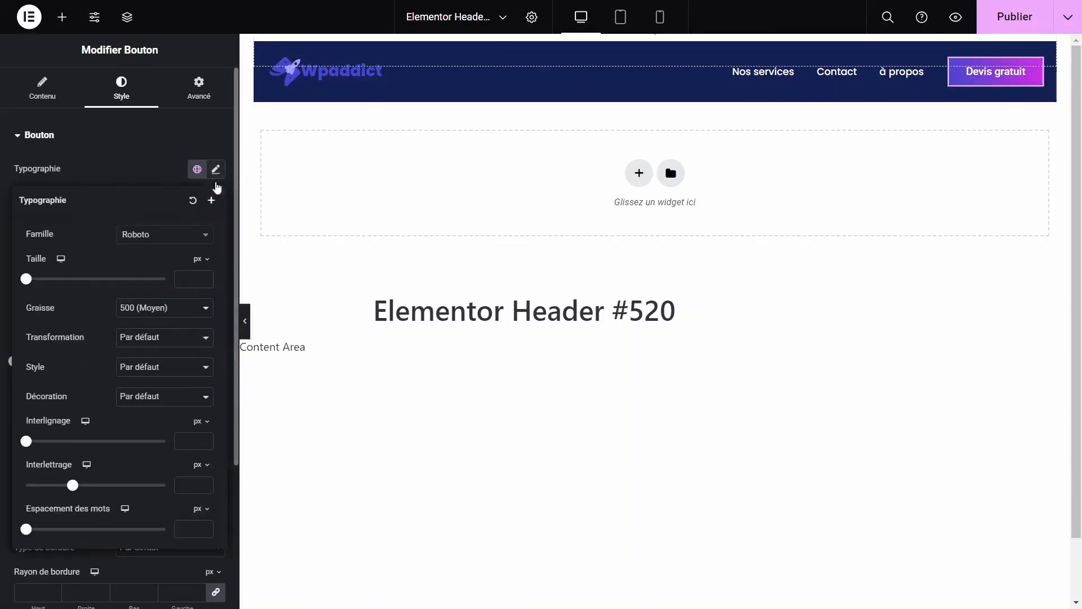
click(166, 234)
text(popp)
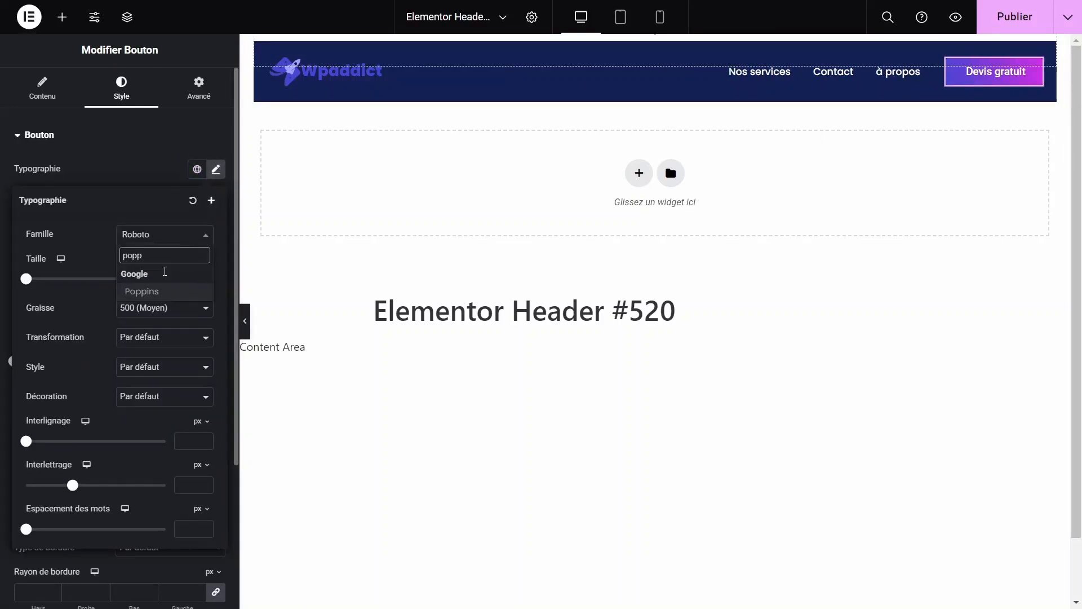
click(165, 292)
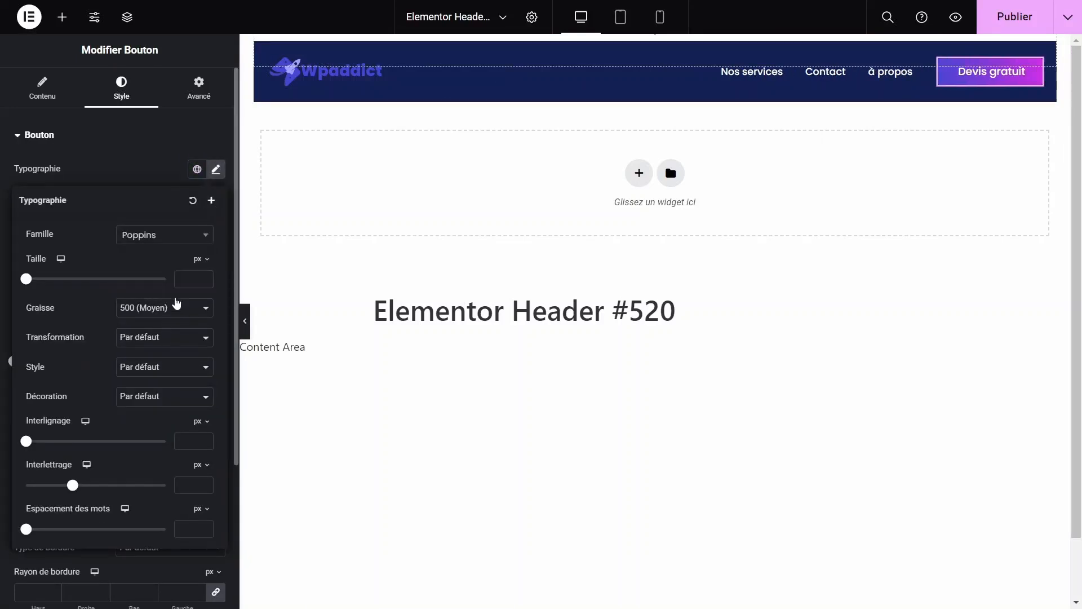
click(194, 278)
text(14)
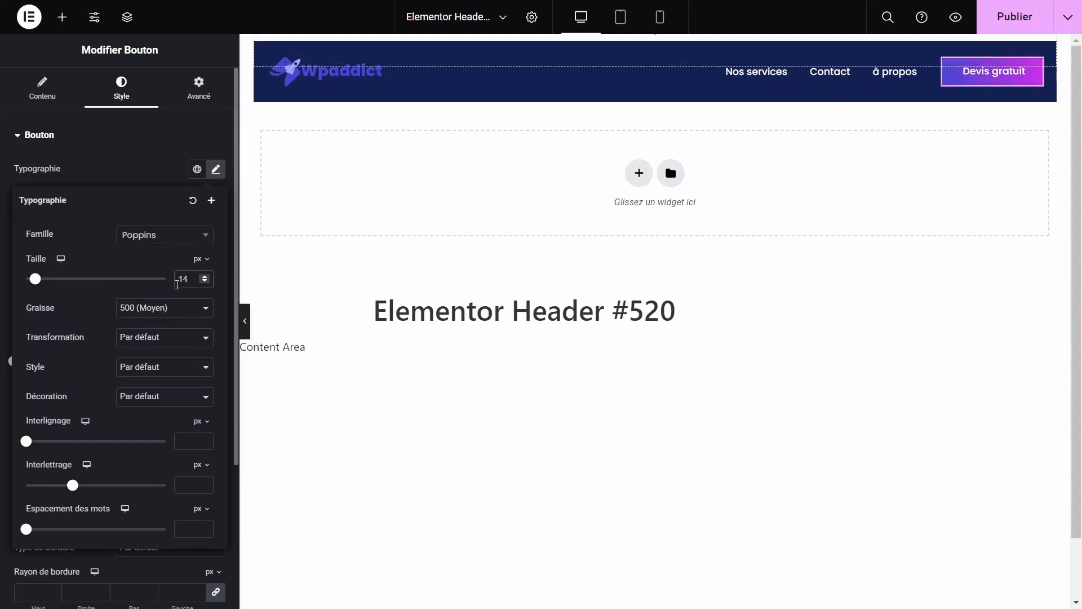
click(138, 167)
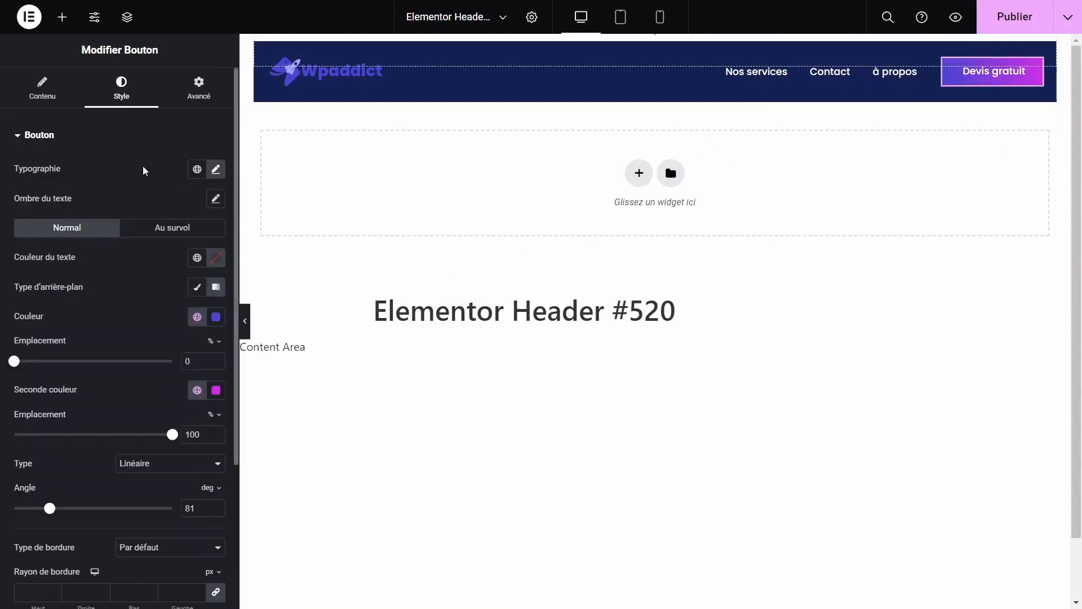
Step: Give the button a 20 px border radius and unlinked padding of 13 px top and bottom, 30 px right and left
scroll(150, 379, down, 4)
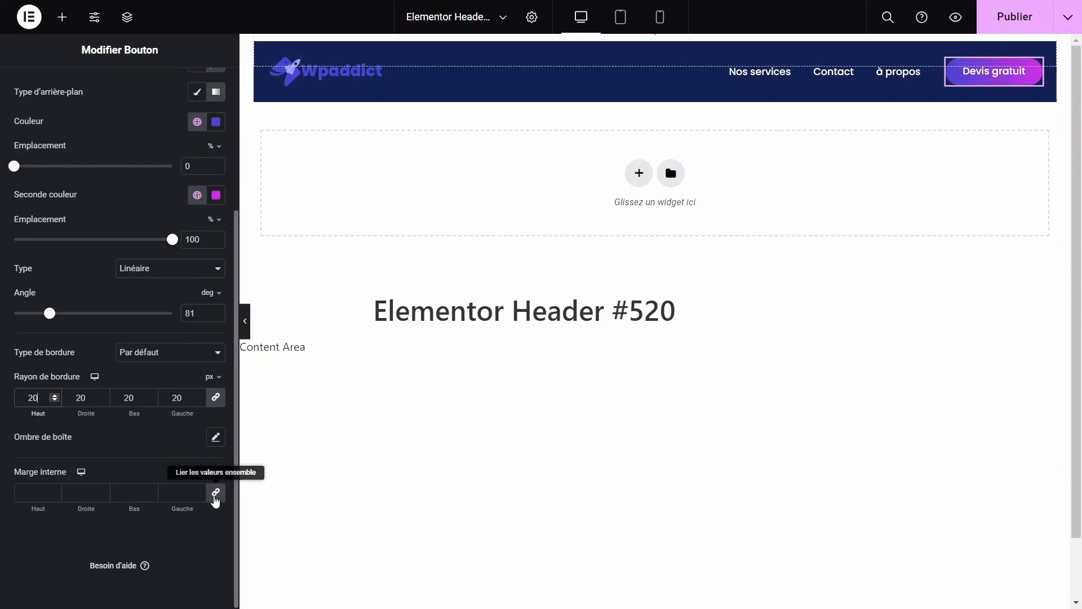
click(215, 499)
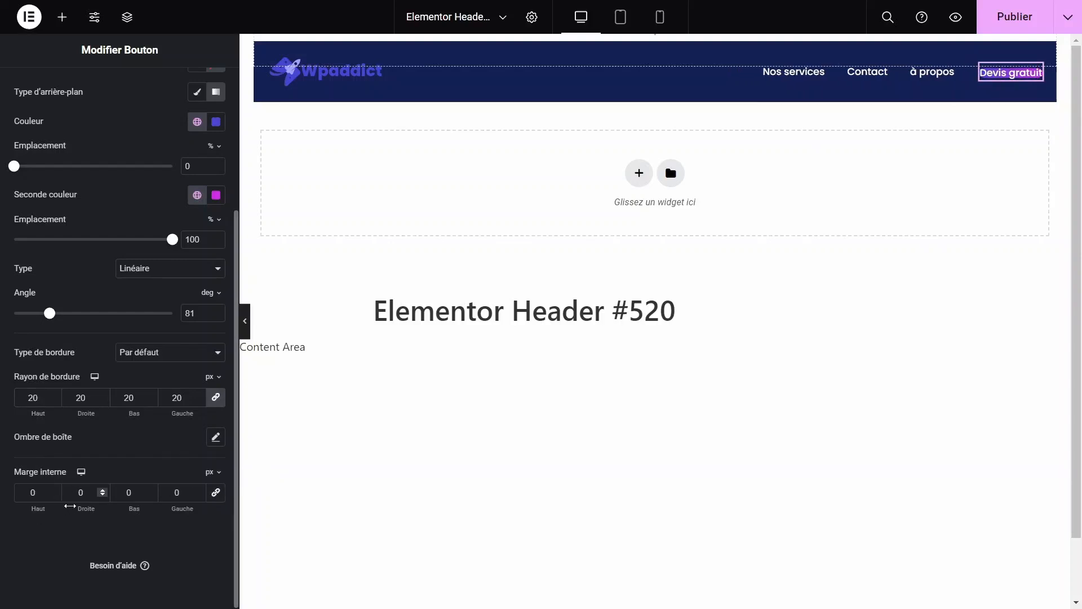
text(13)
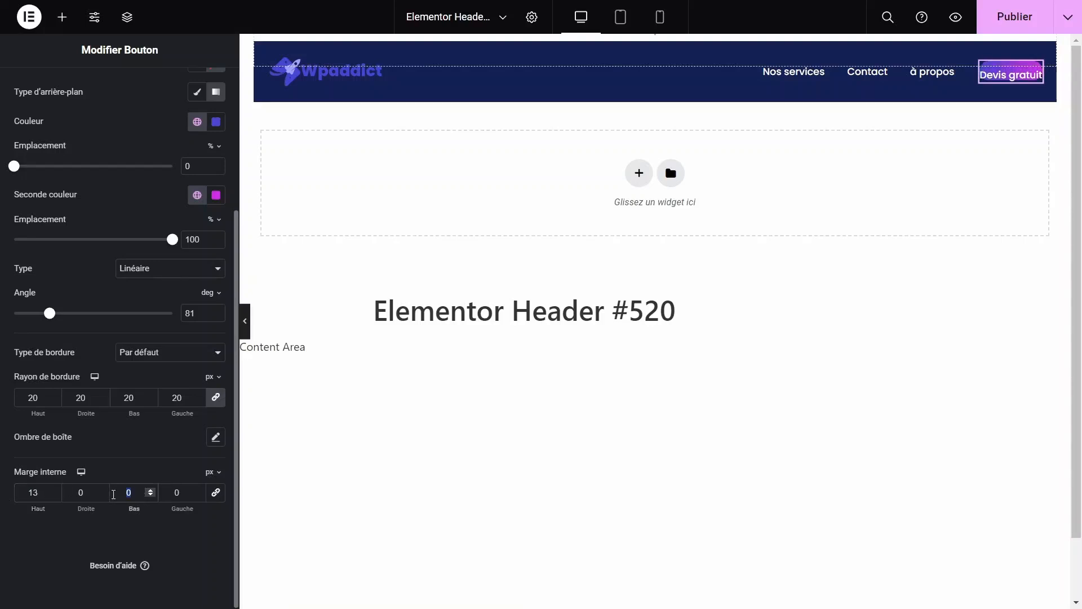
click(117, 499)
text(13)
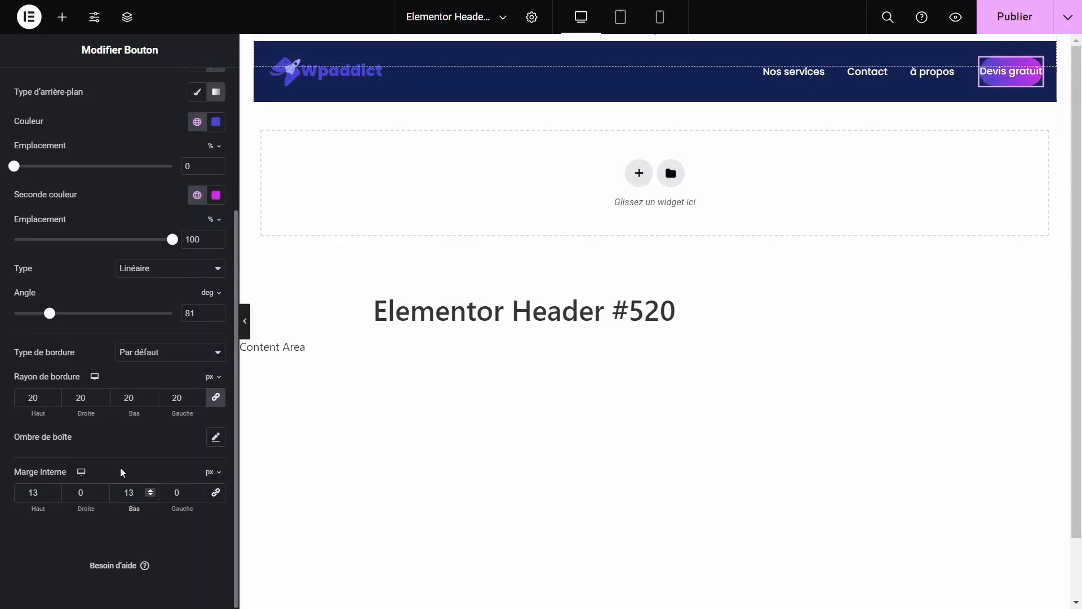
drag(86, 494, 65, 498)
text(30)
click(168, 491)
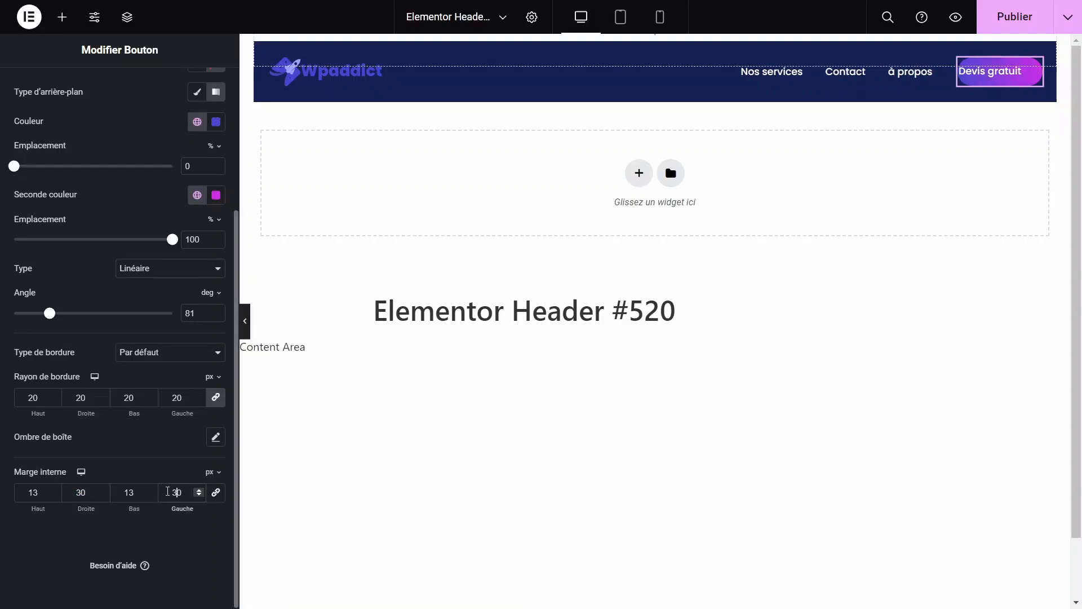
Step: Set the Devis gratuit button's left padding to 30 px and preview the header without the editing controls
text(3)
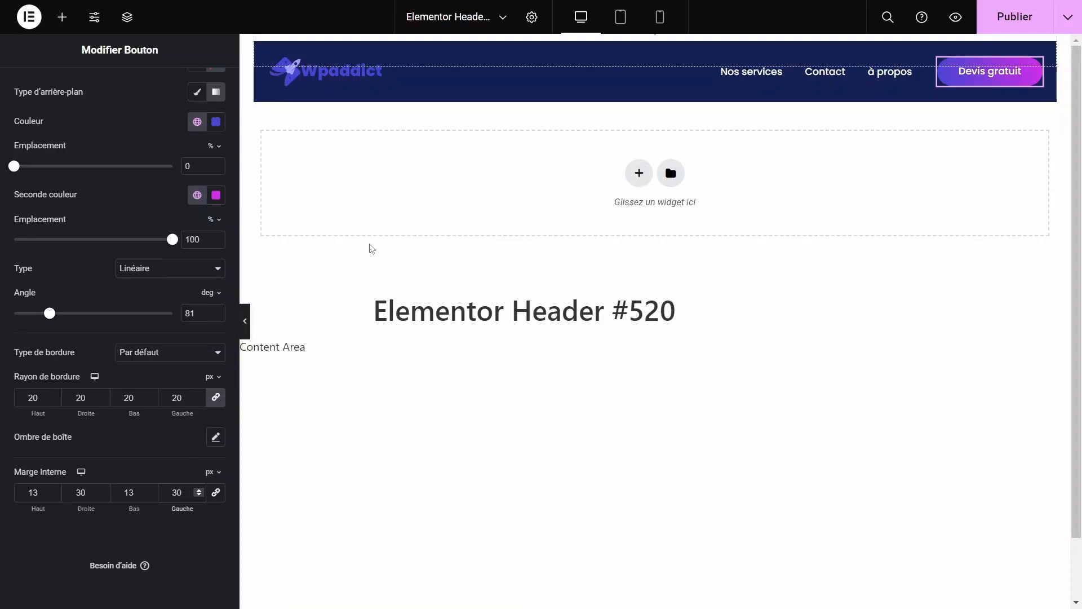
click(245, 326)
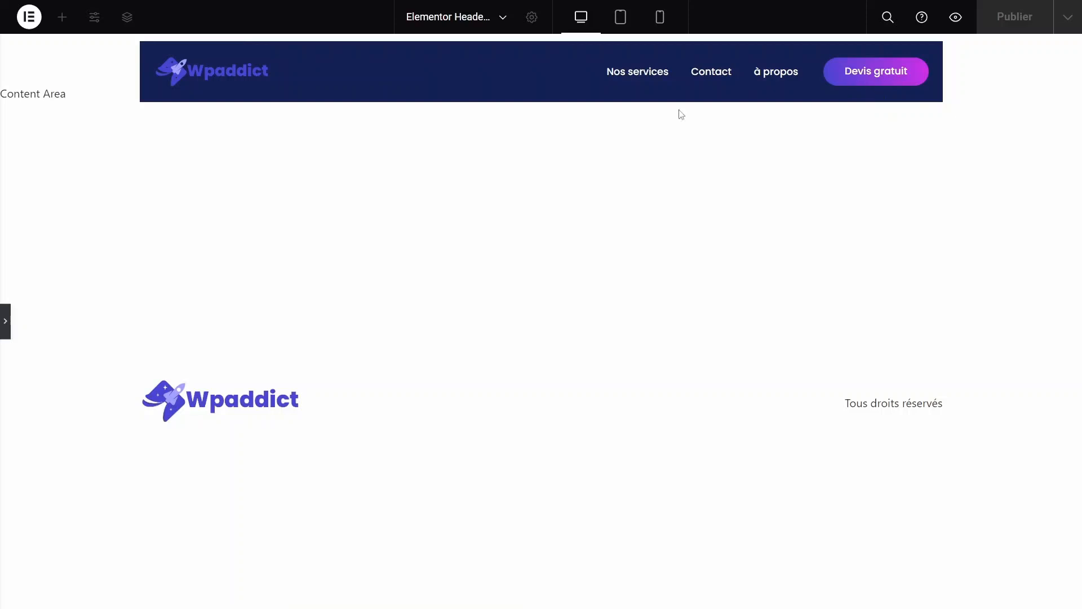
click(5, 320)
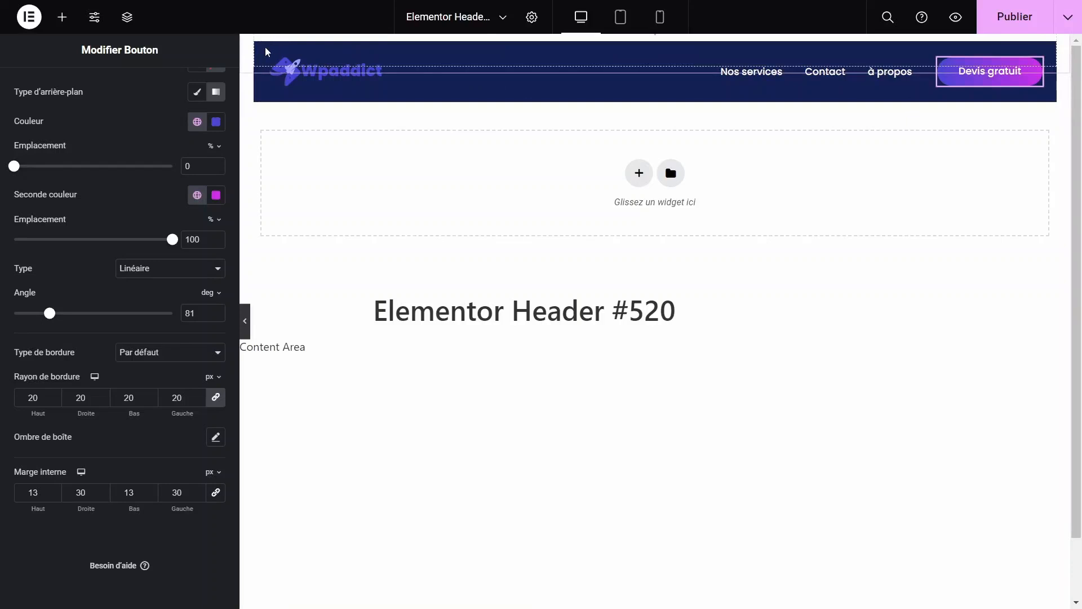
Step: Give the dark blue inner header container a linked border radius of 77 px and preview the rounded header
click(127, 17)
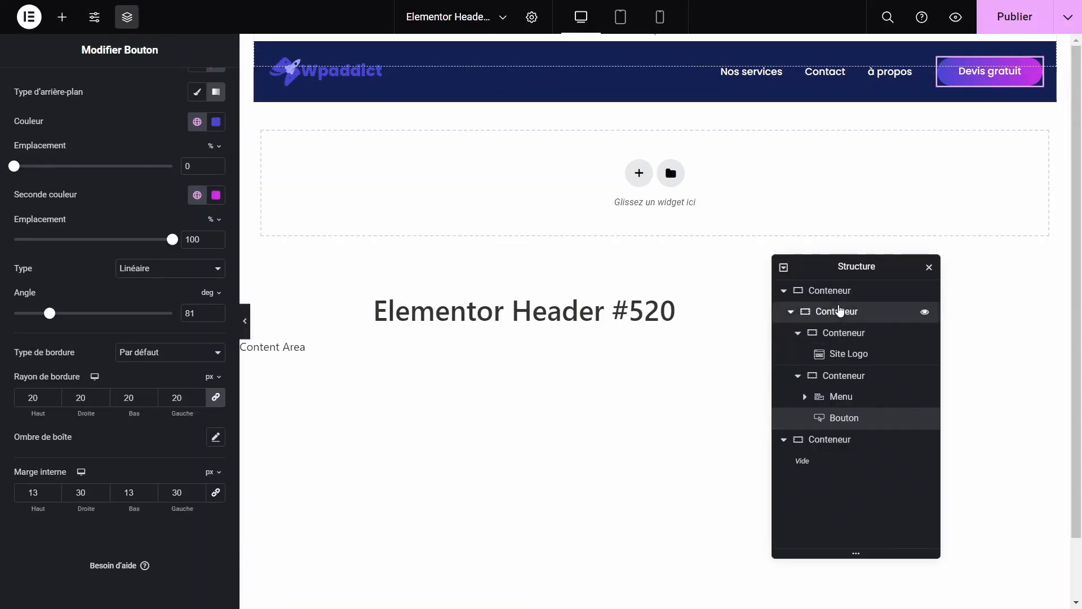
click(837, 312)
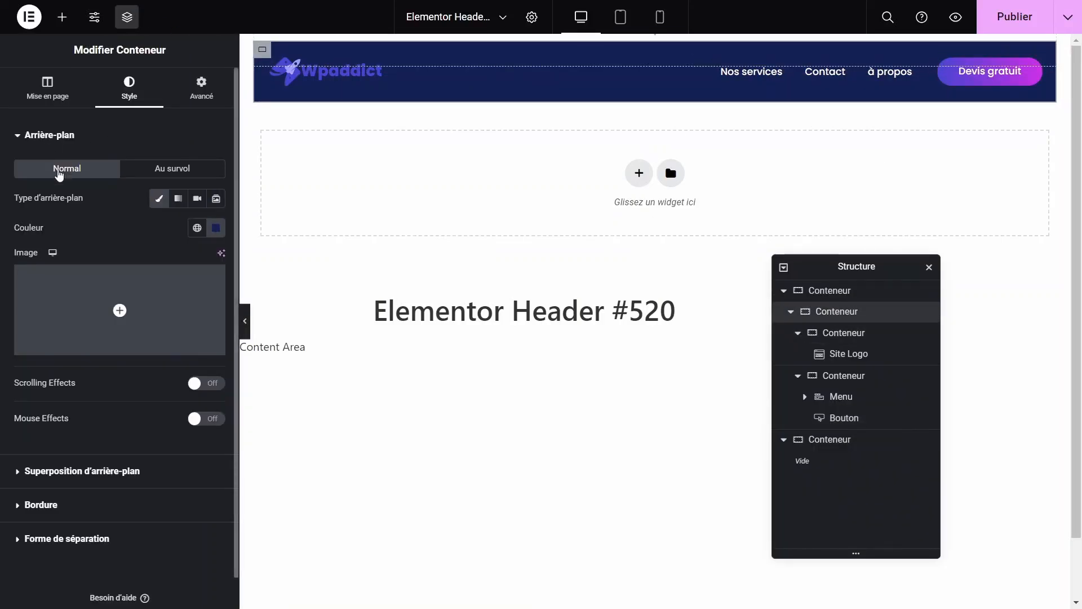
click(58, 508)
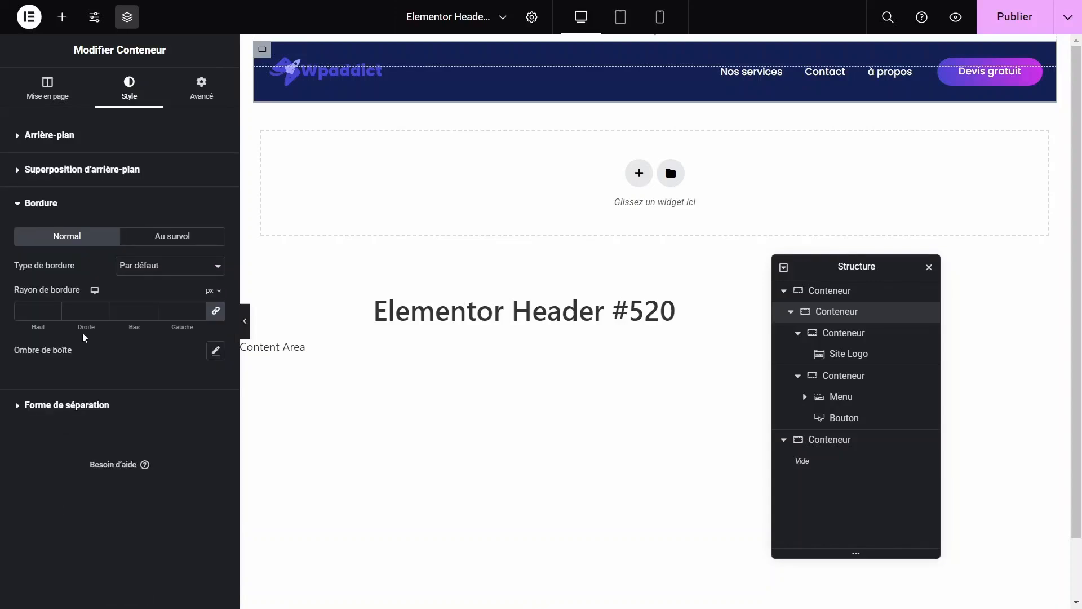
drag(40, 328, 96, 332)
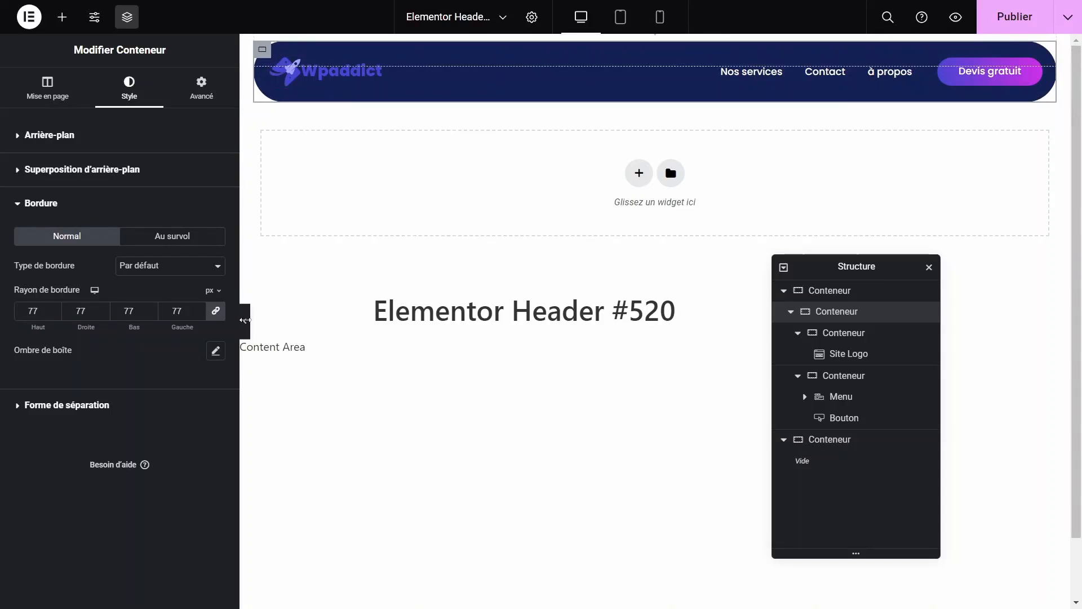
click(248, 322)
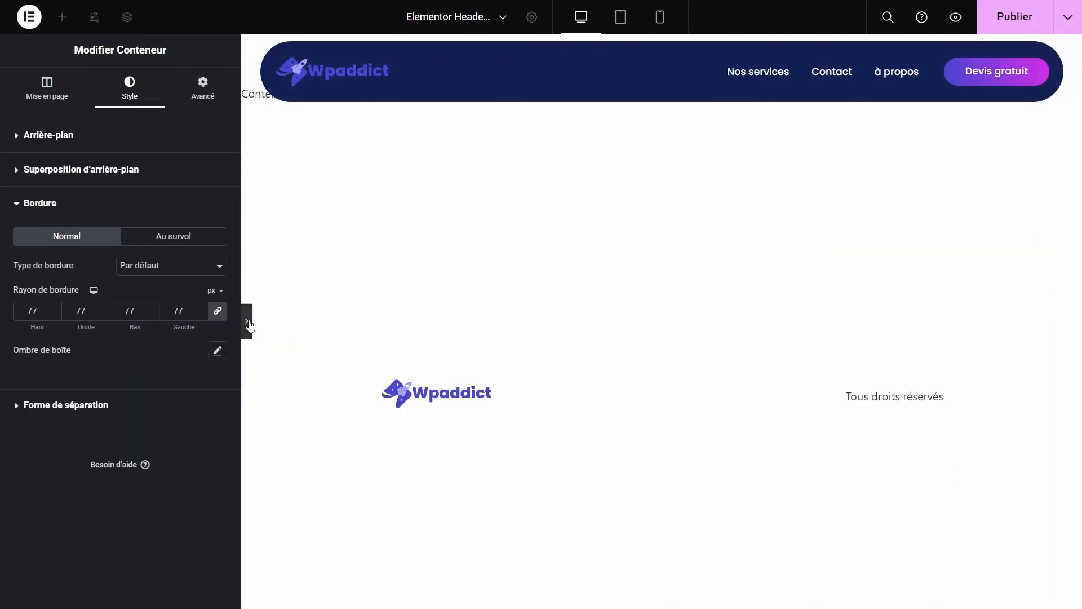
click(248, 322)
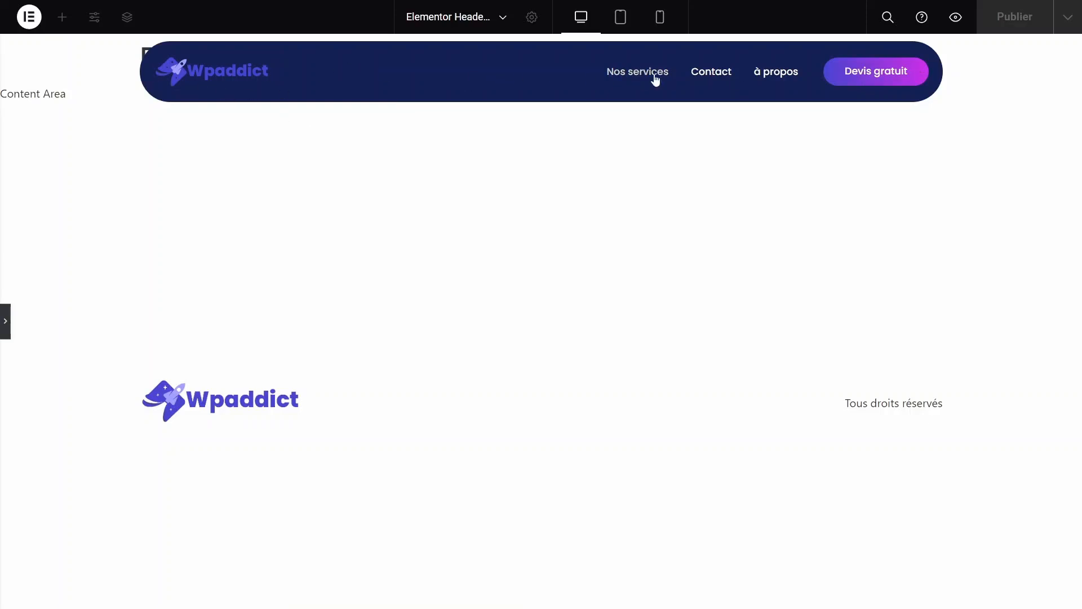
click(6, 326)
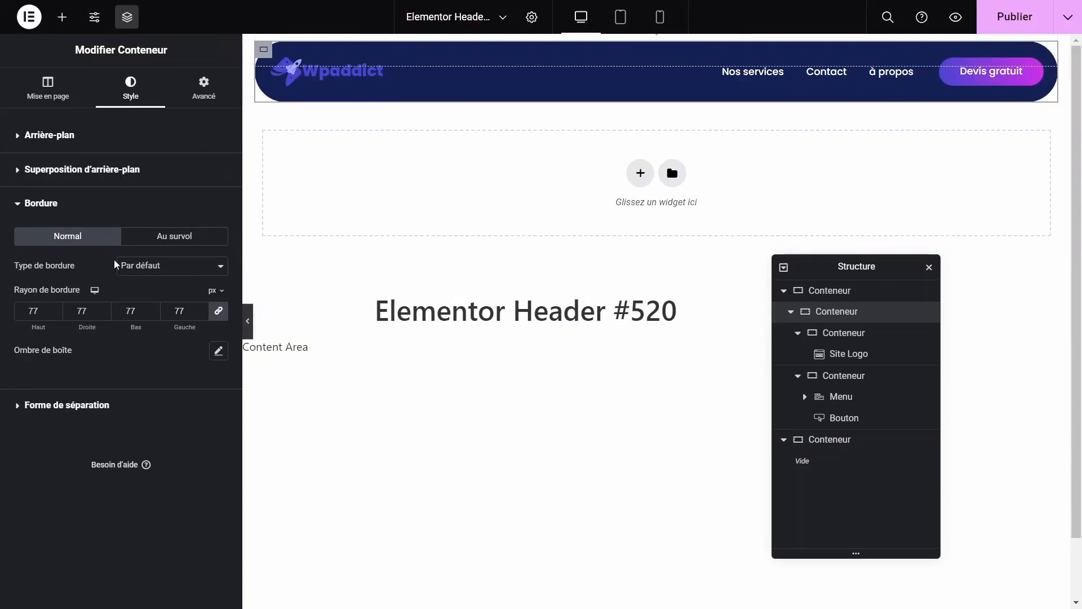
click(63, 143)
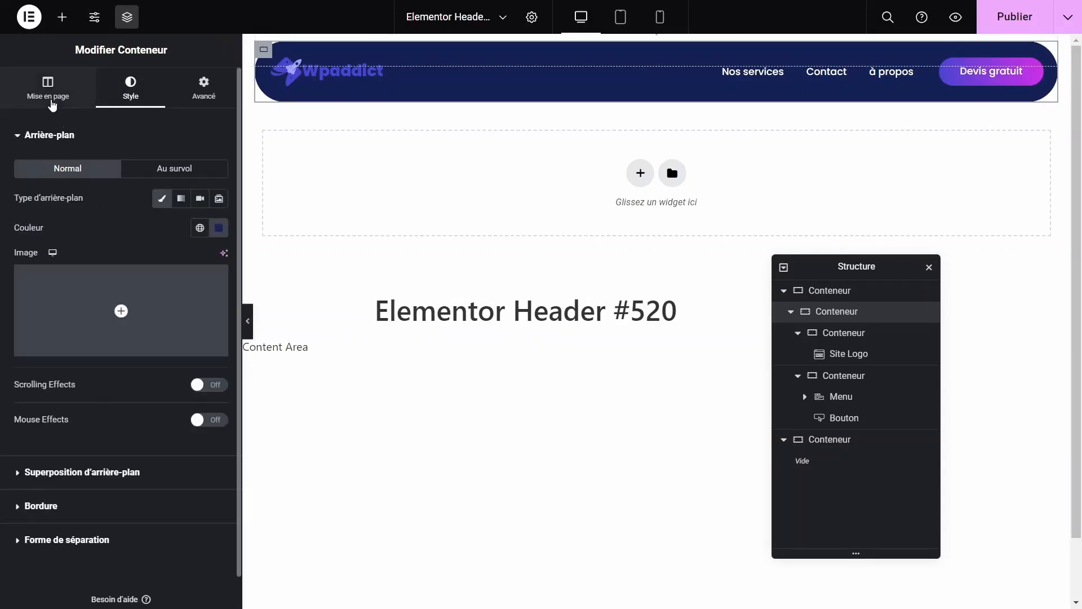
click(50, 101)
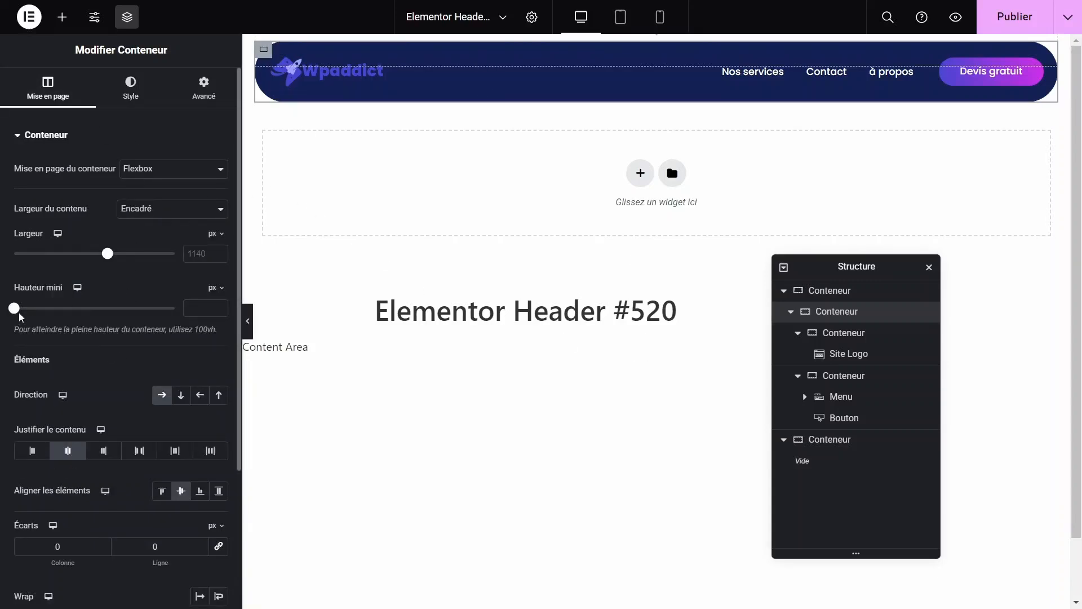
drag(26, 314, 3, 303)
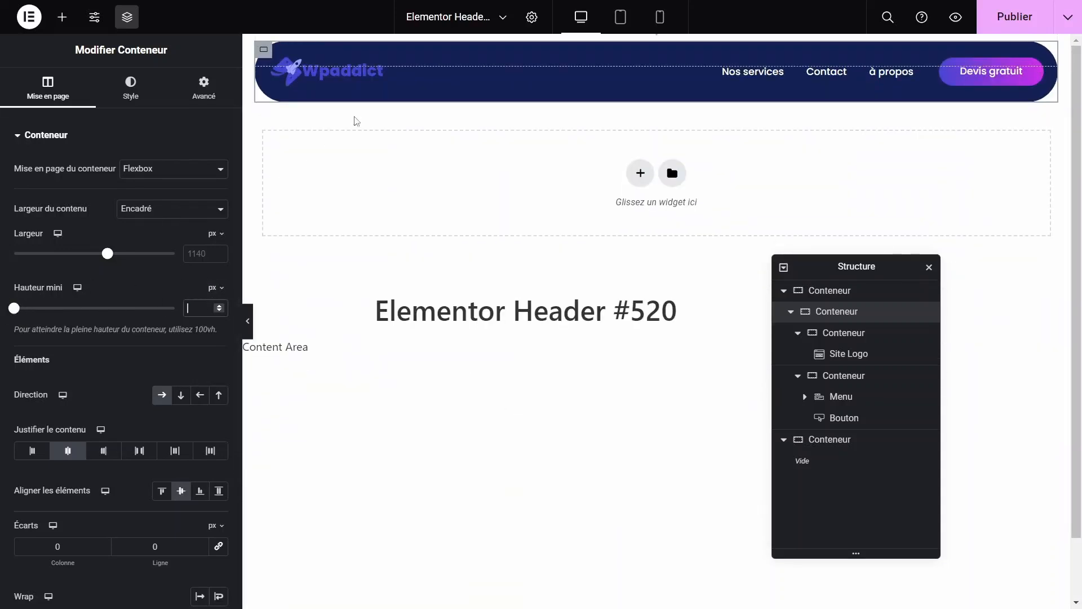
Step: Switch to the tablet view and set the menu's toggle icon color to white
click(621, 16)
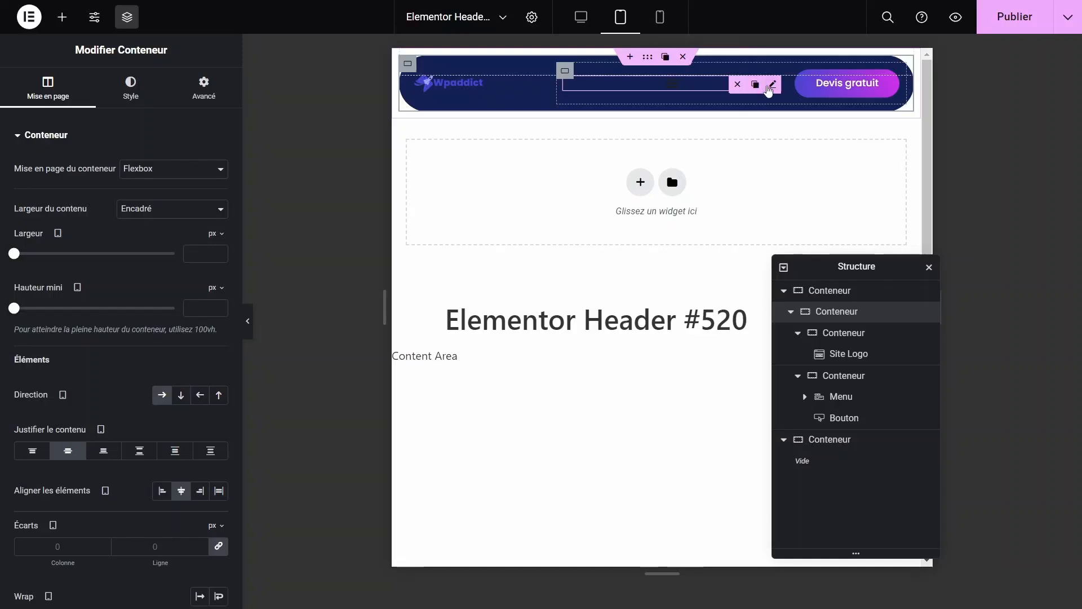
click(659, 91)
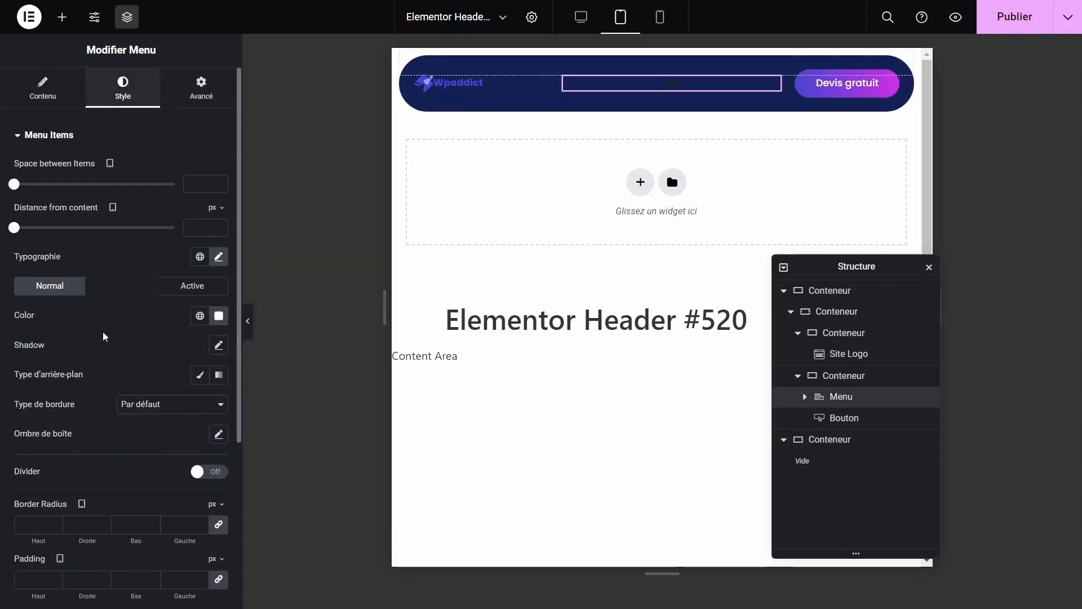
scroll(106, 331, down, 4)
click(73, 510)
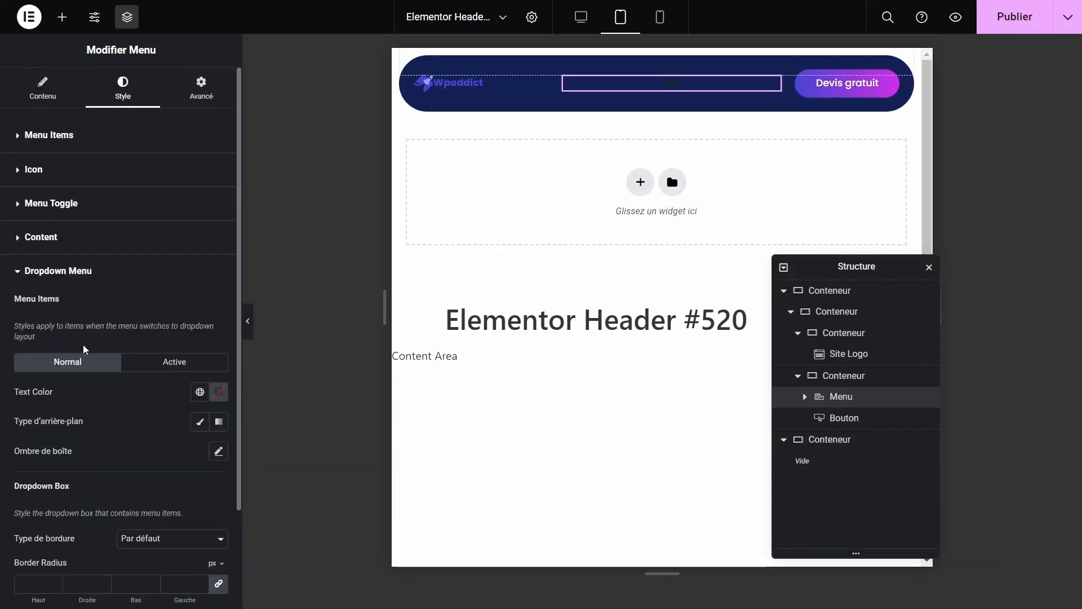
click(51, 203)
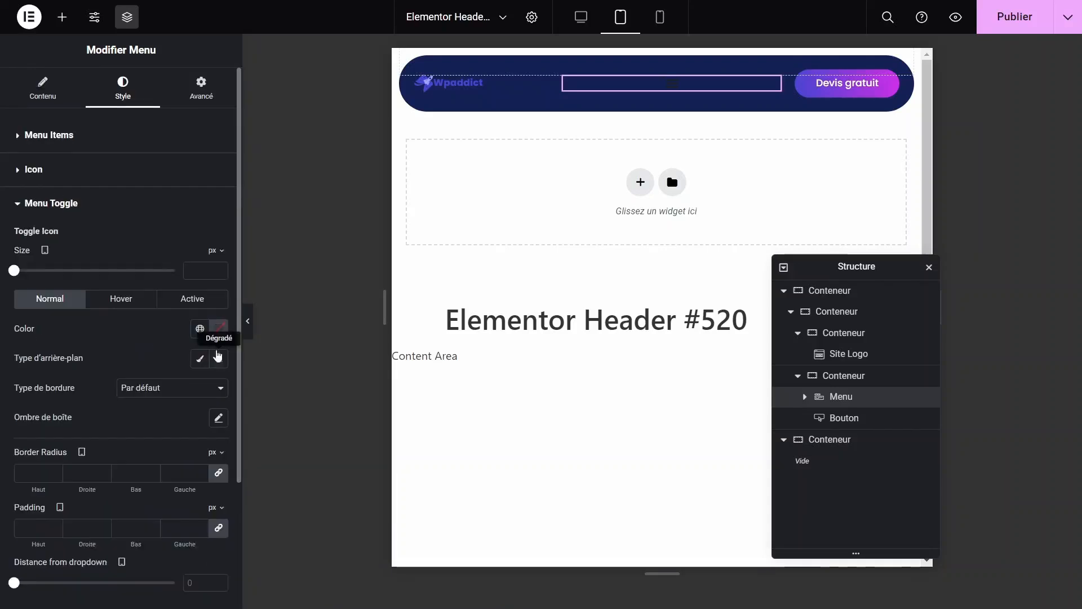
click(218, 329)
click(119, 375)
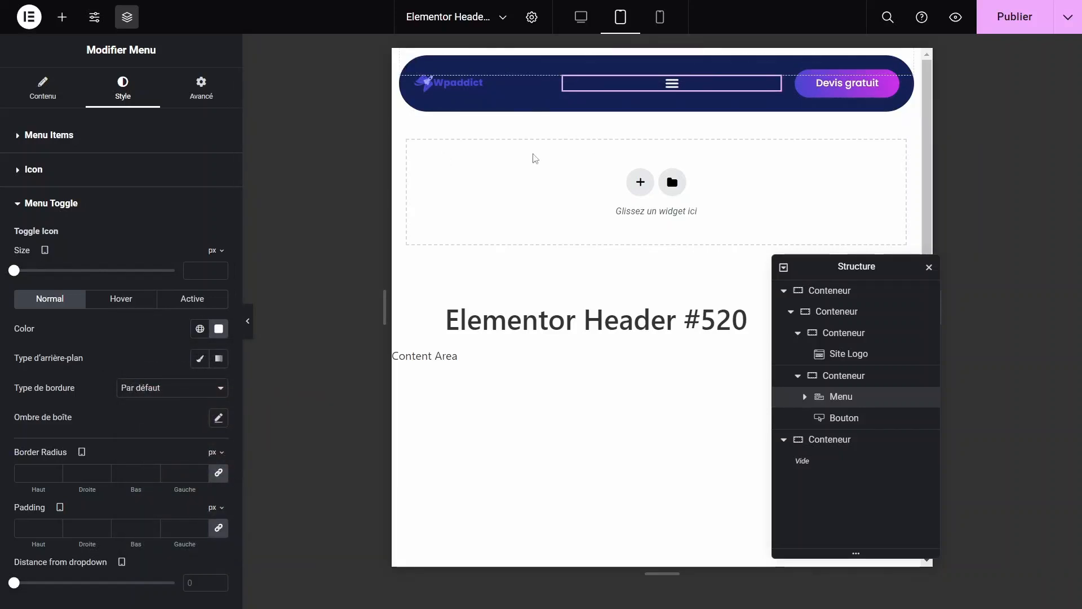
Step: Set the site logo's width to 70% for the tablet view
click(543, 88)
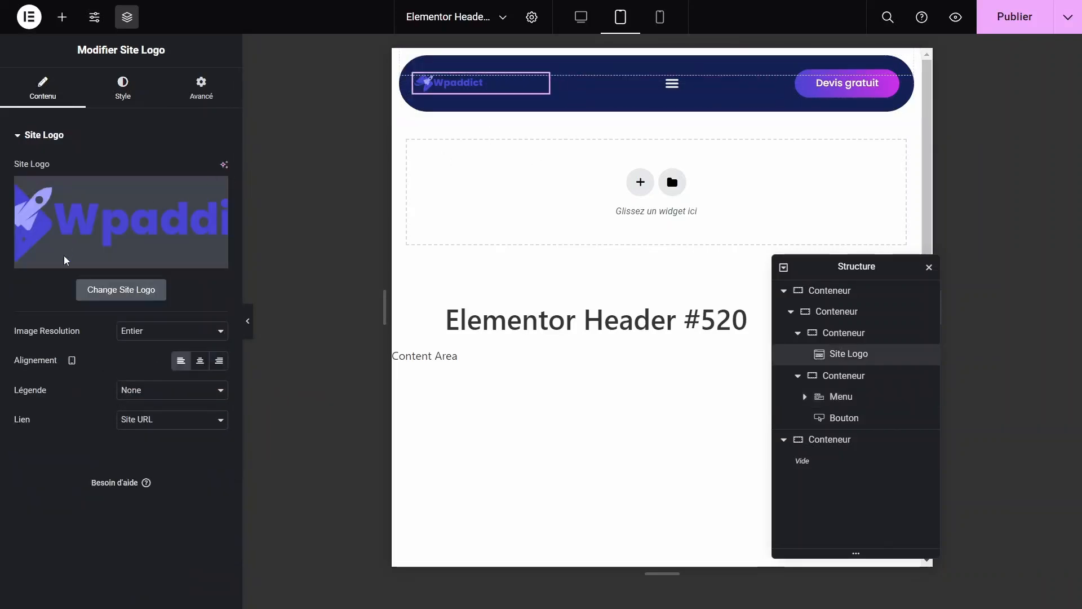
click(123, 90)
drag(97, 184, 126, 195)
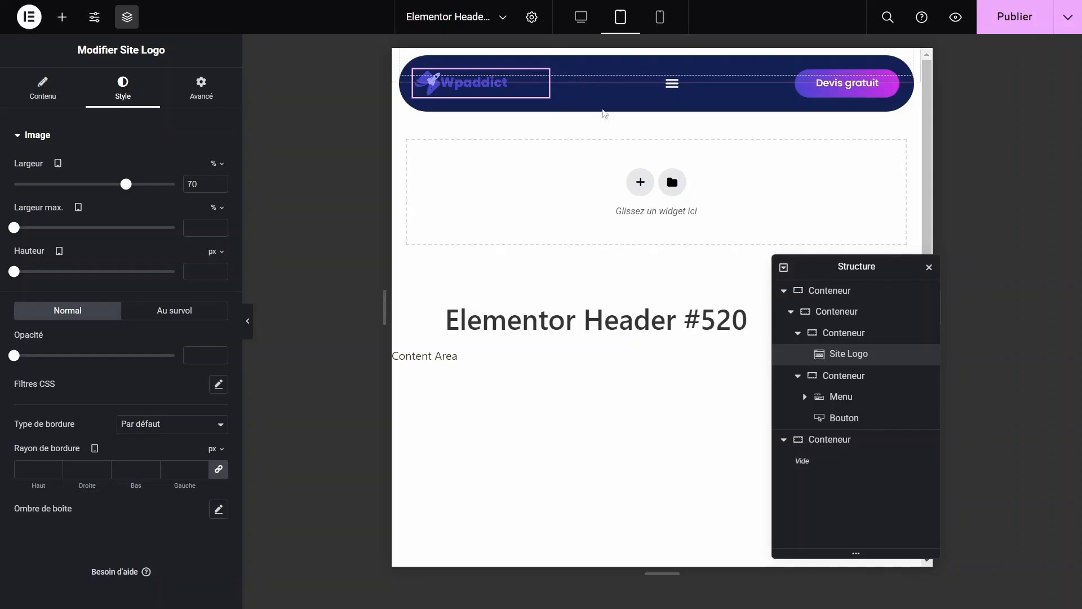
Step: Set the tablet column and row gaps of the container holding the menu and button to 0
click(842, 382)
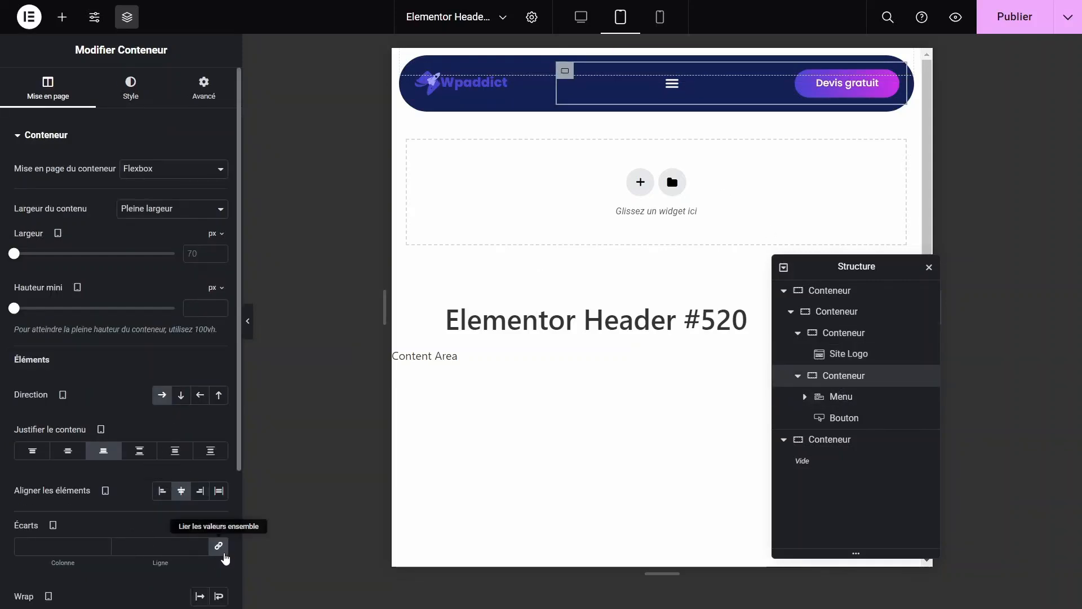
click(221, 550)
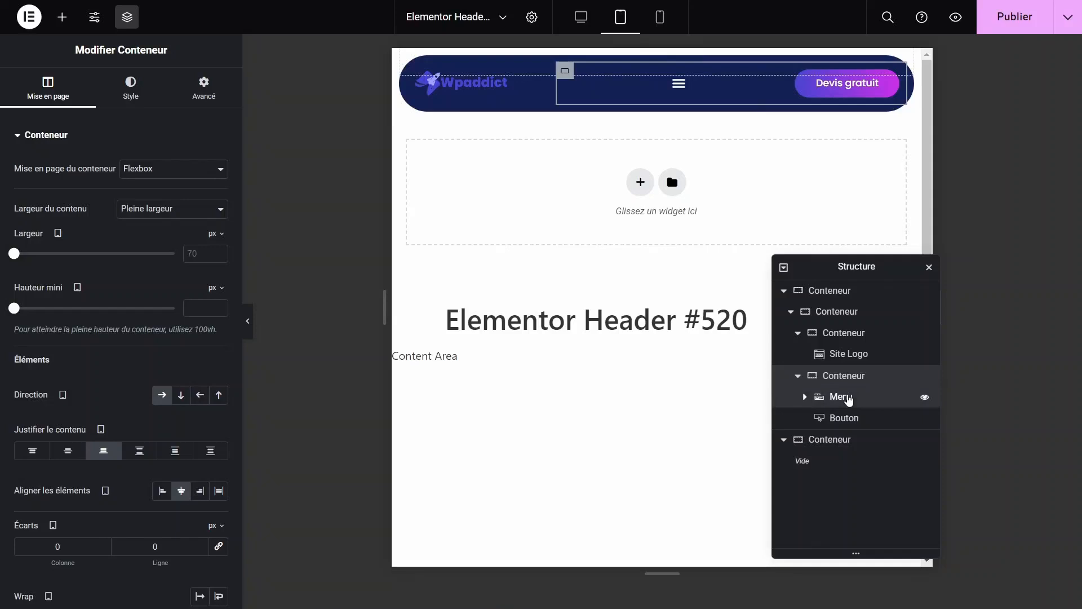
Step: Set the menu's Horizontal Scroll option to Disable for the tablet view
click(824, 401)
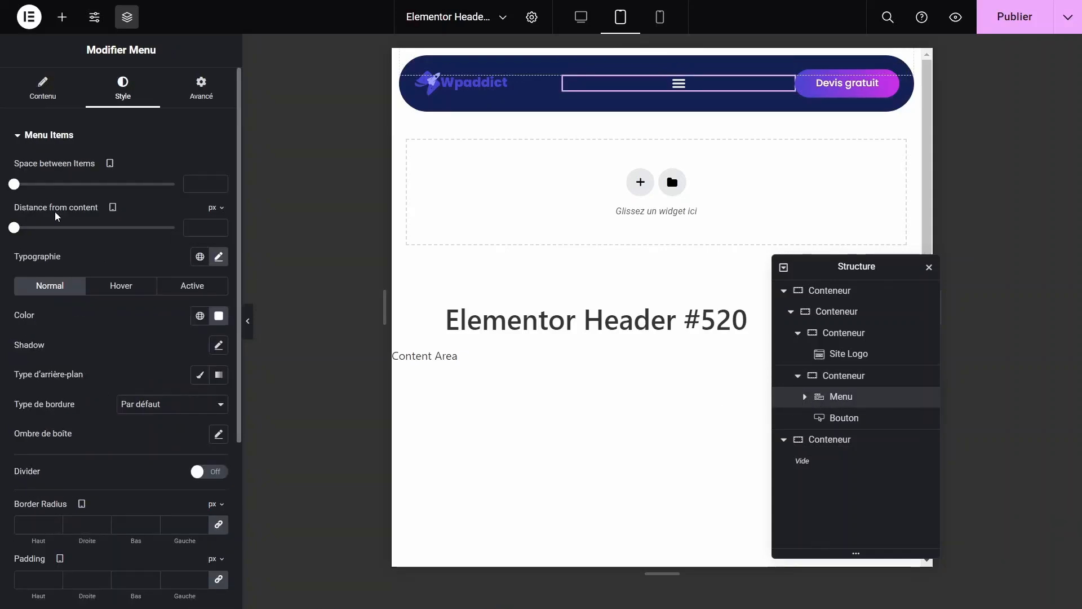
click(48, 94)
scroll(76, 304, down, 2)
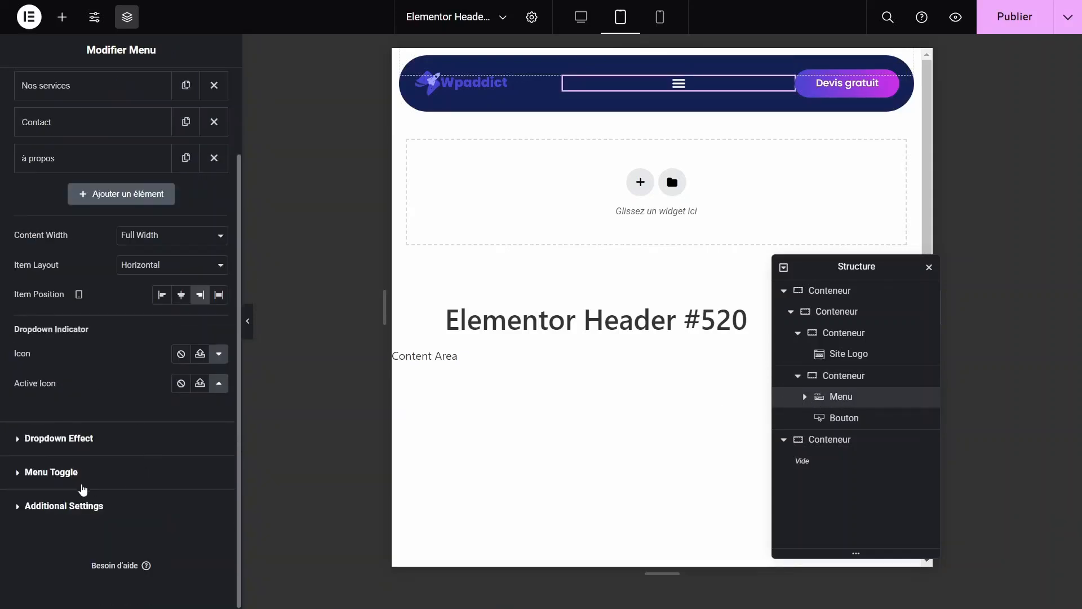
click(64, 507)
click(145, 270)
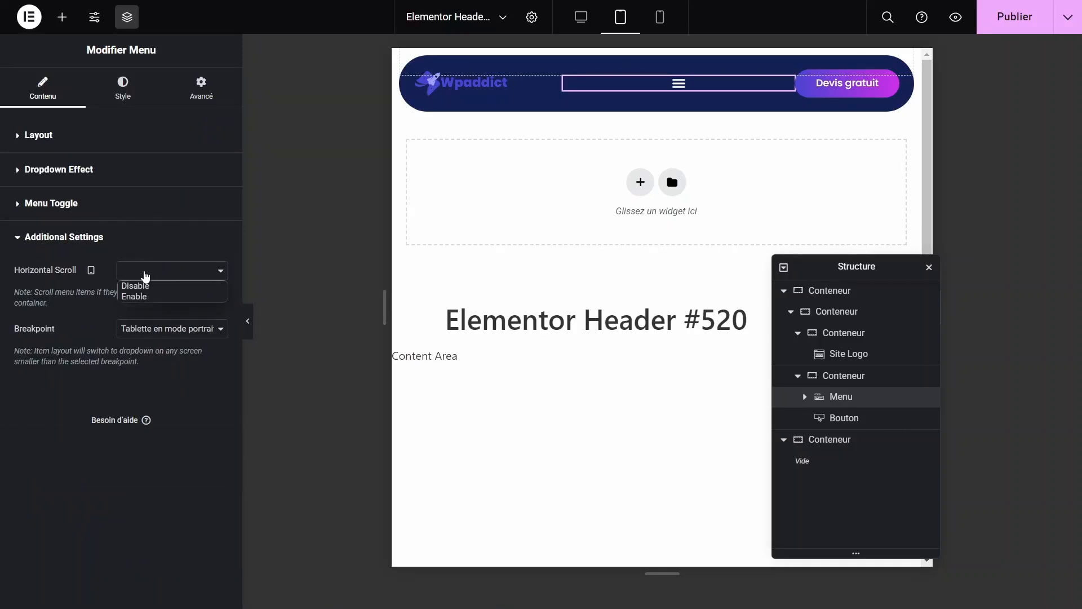
click(134, 291)
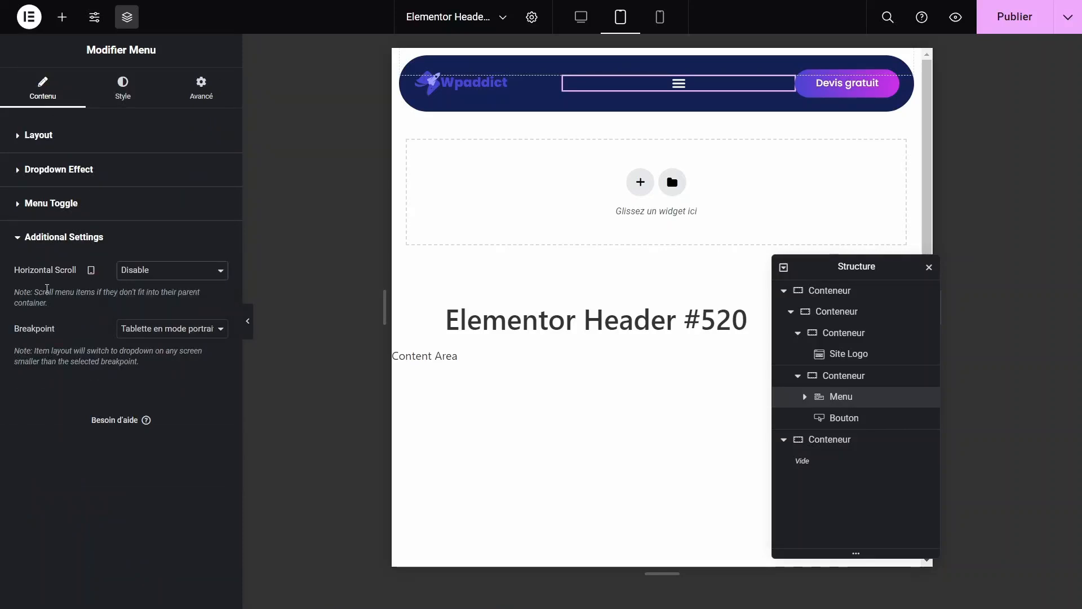
Step: Set the menu's Horizontal Scroll to Disable for mobile portrait as well and return to the tablet view
mouse_move(90, 270)
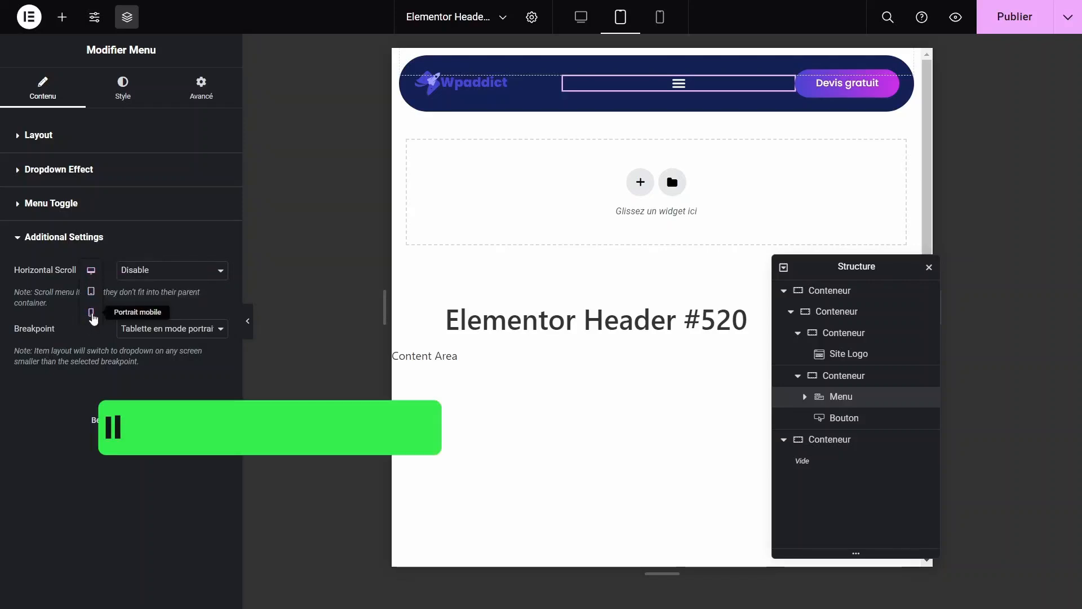
click(91, 312)
click(134, 273)
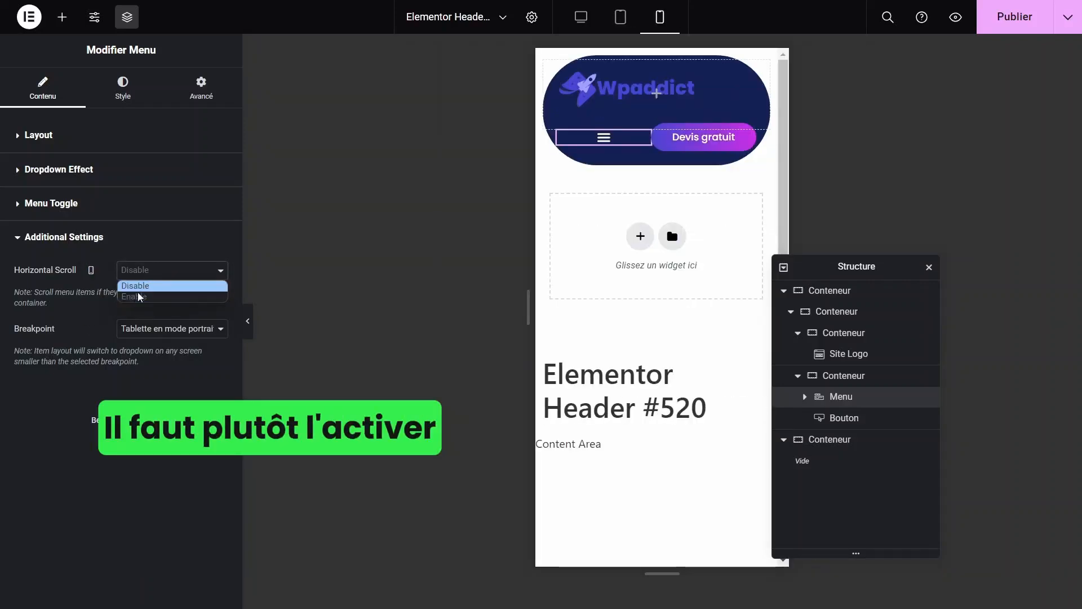
click(141, 296)
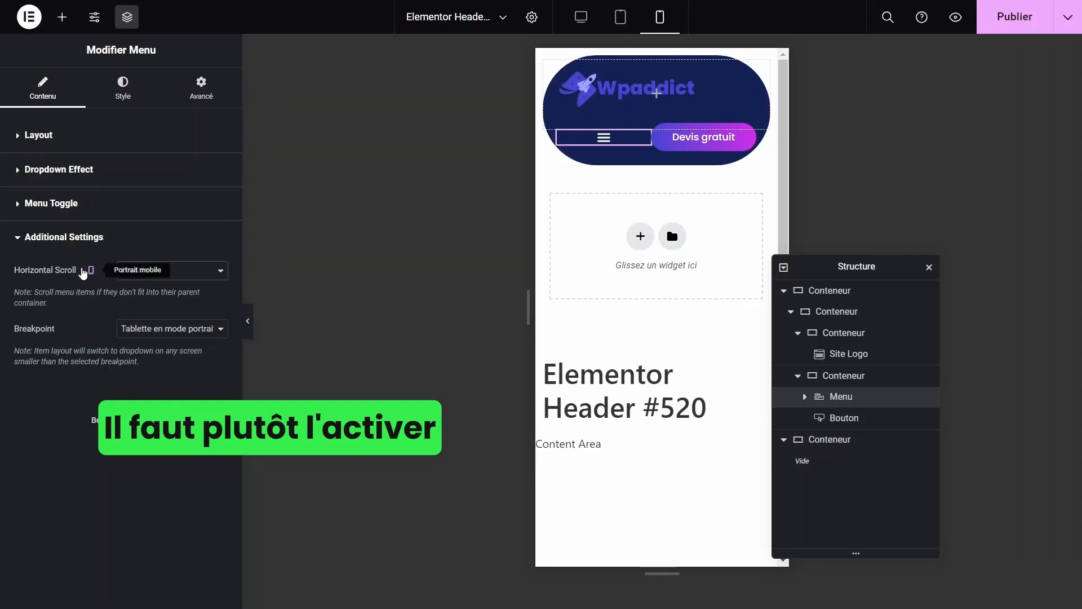
click(92, 298)
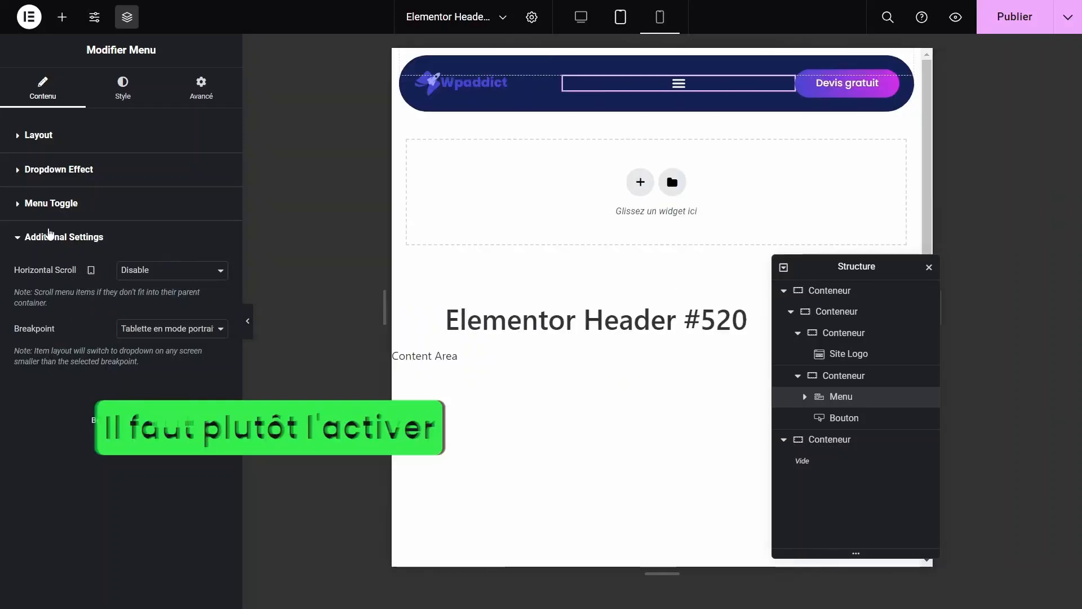
Step: Set the menu's breakpoint to None and switch to the mobile view
click(53, 204)
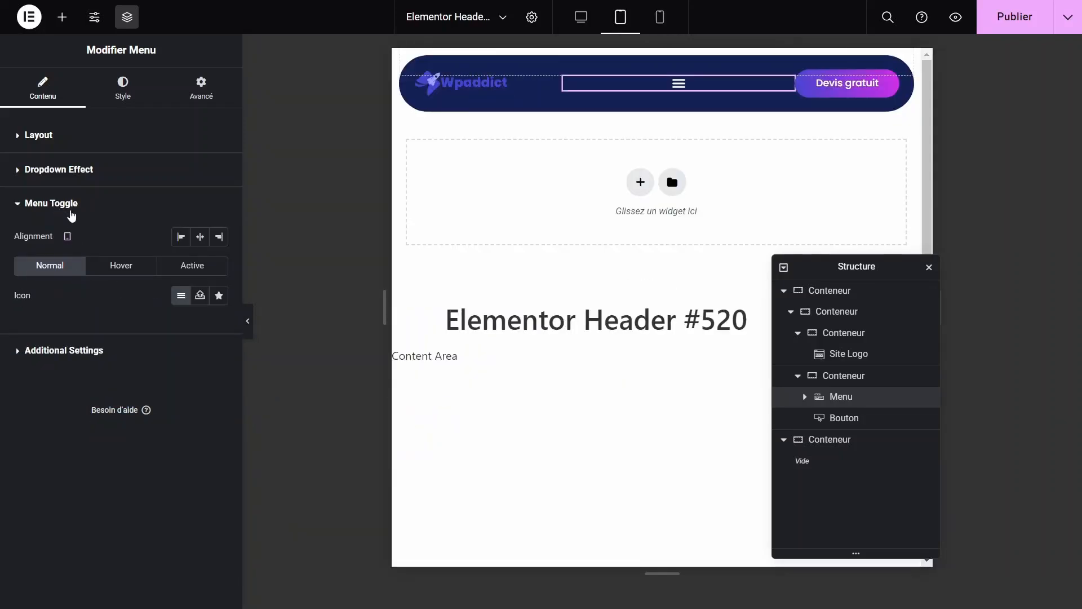
click(60, 170)
click(63, 403)
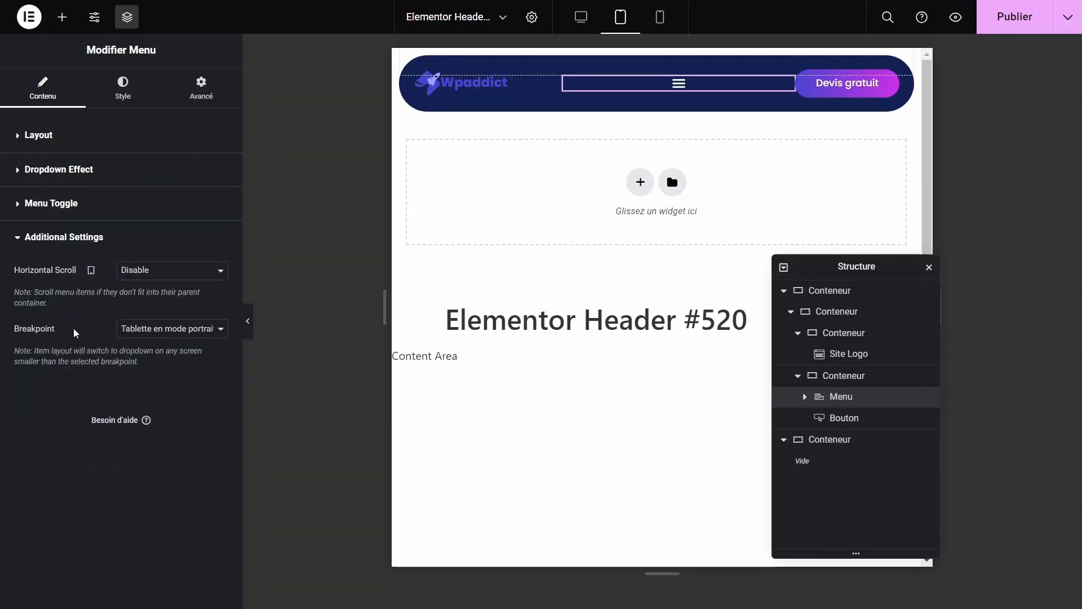
click(166, 333)
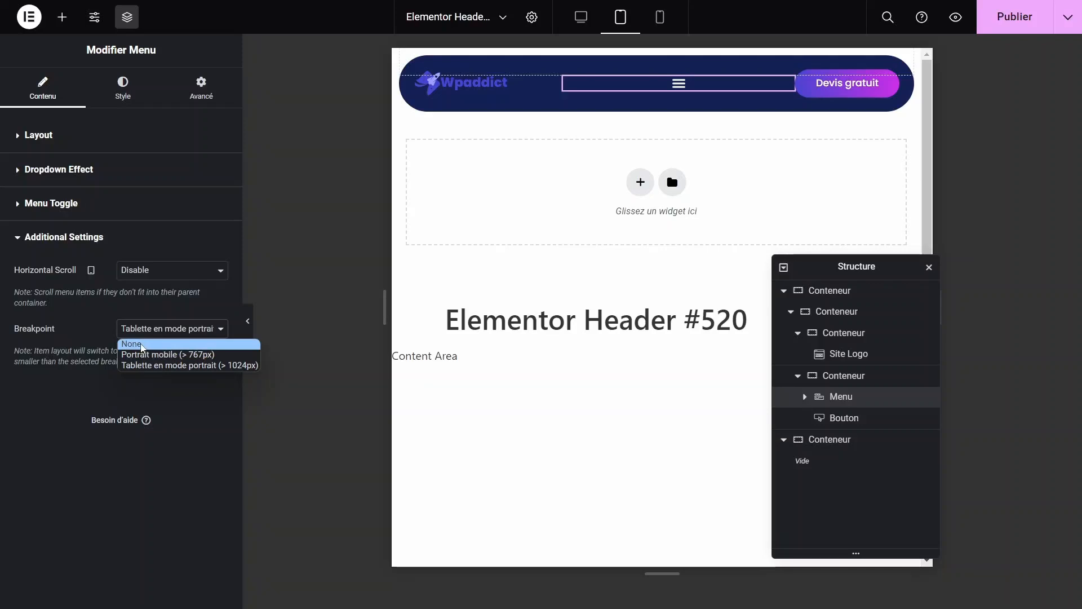
click(141, 345)
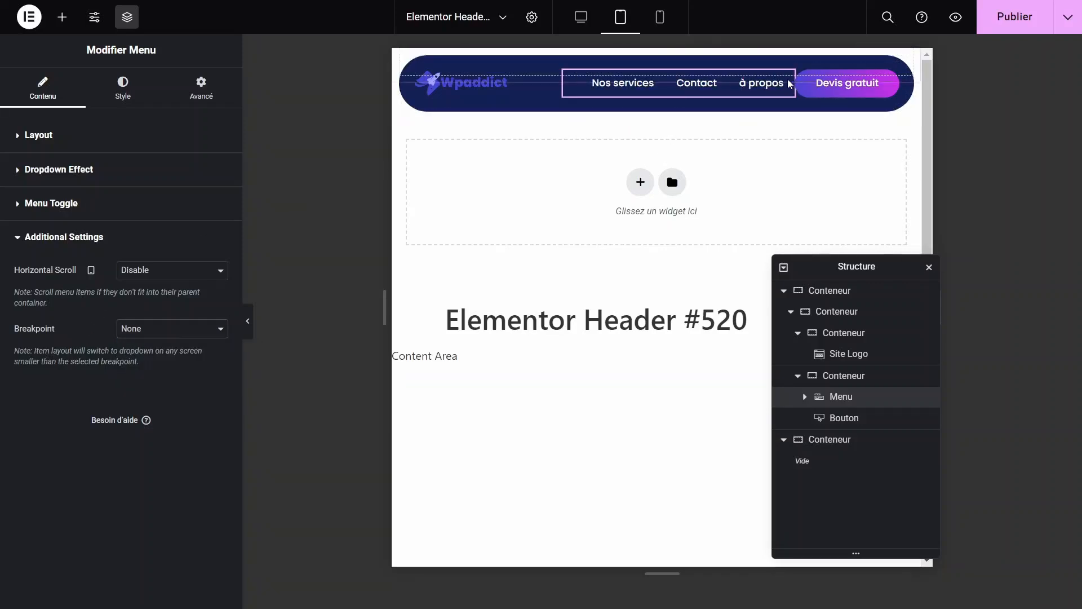
click(660, 18)
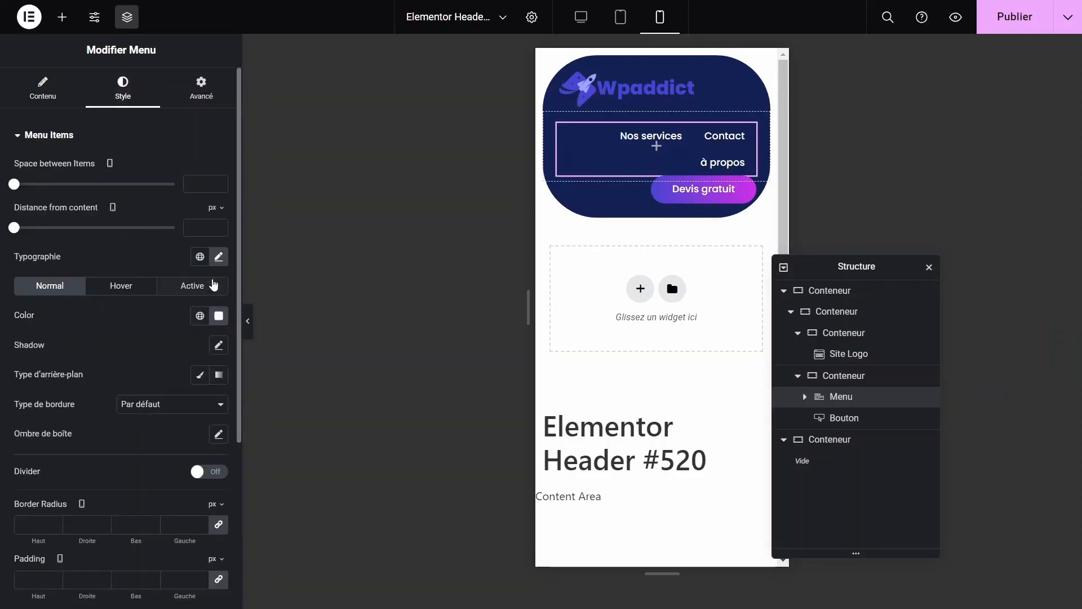
Step: Set the font size of the menu items to 14 px for the mobile view
click(218, 258)
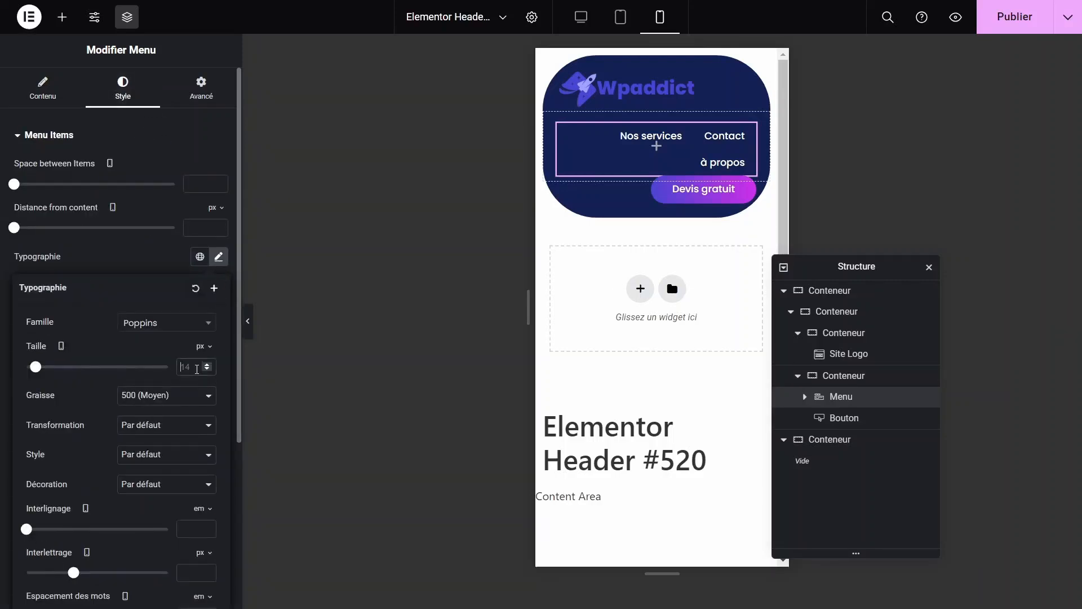
click(197, 370)
text(14)
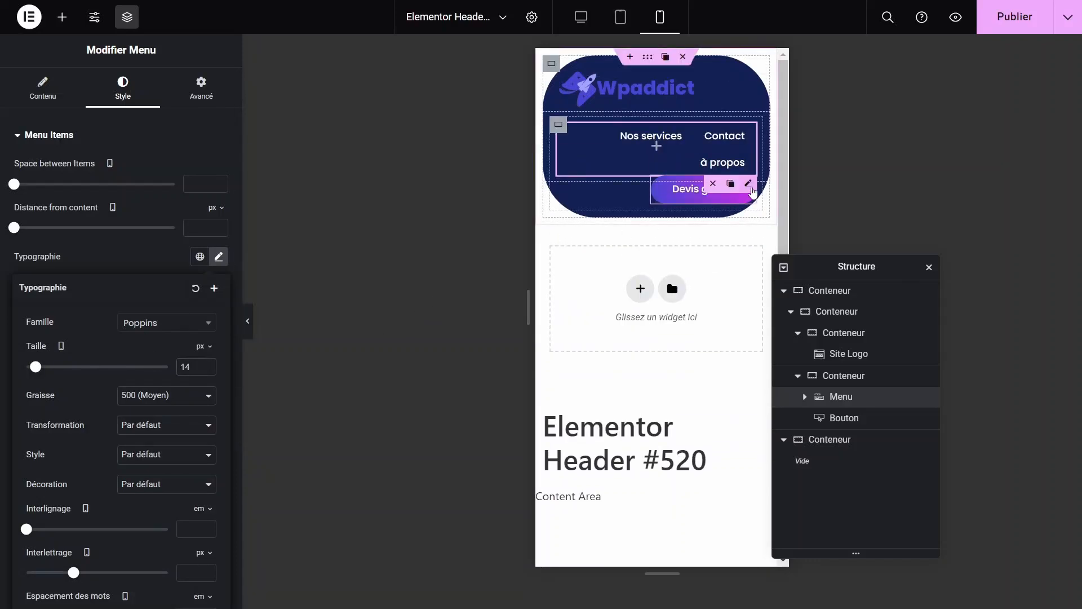
Step: Hide the Devis gratuit button on mobile portrait and publish the header
click(753, 191)
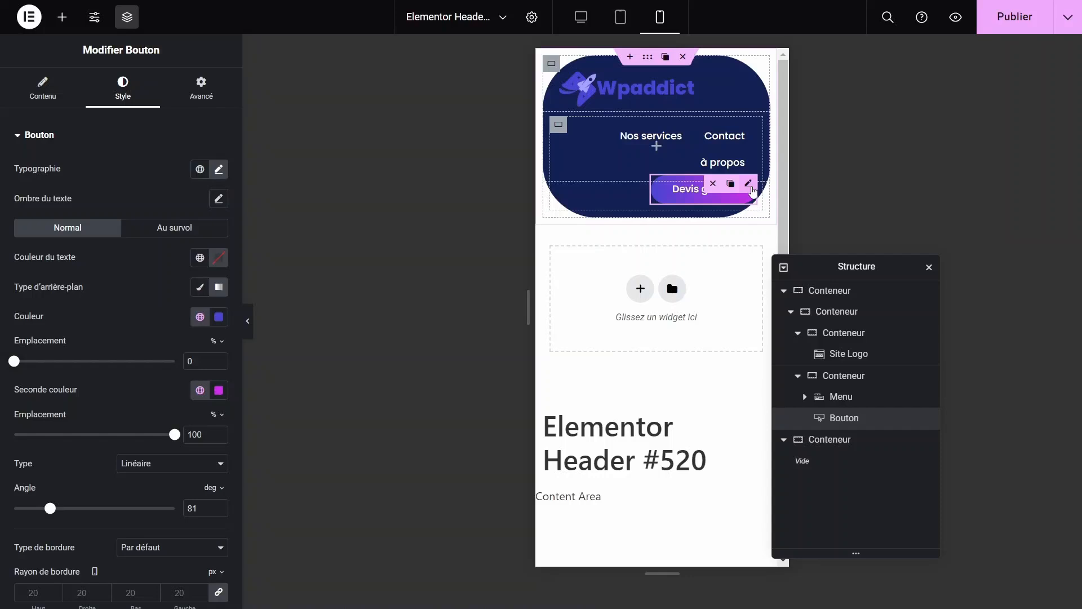
click(201, 90)
click(115, 135)
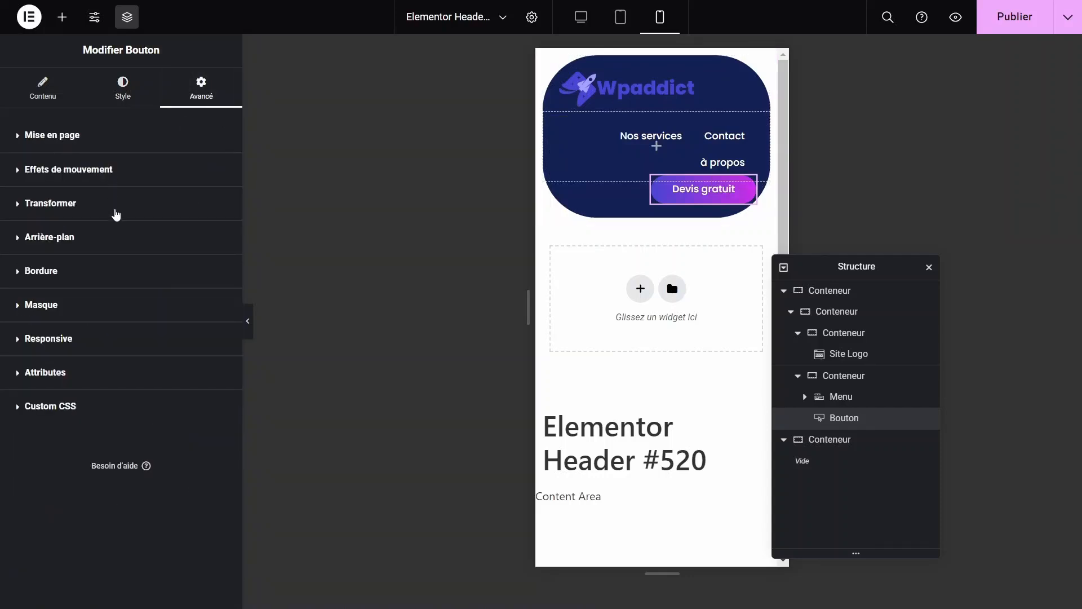
click(65, 344)
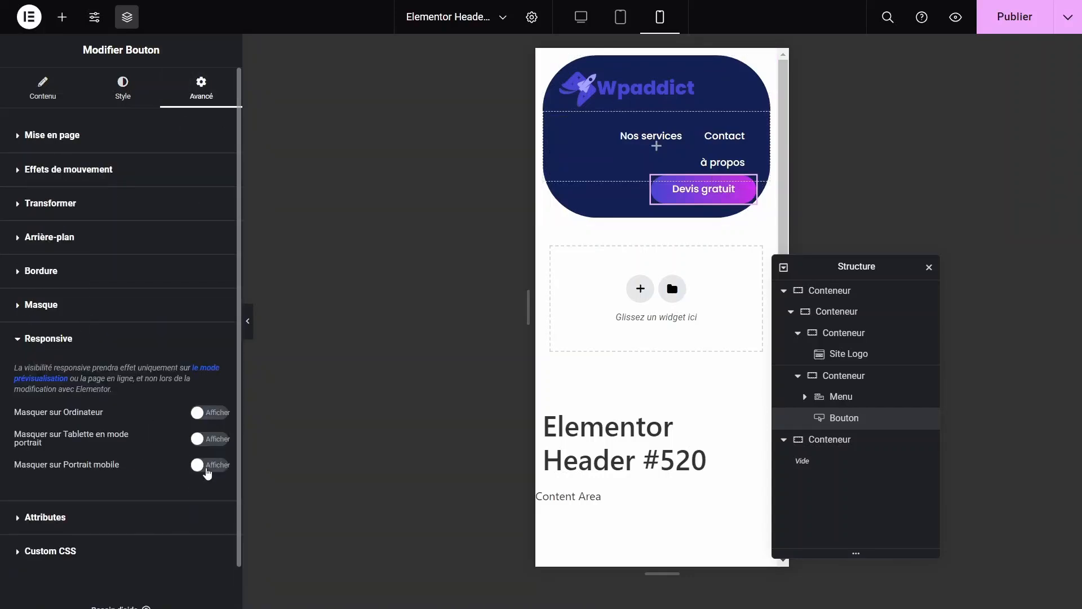
click(208, 472)
click(1002, 21)
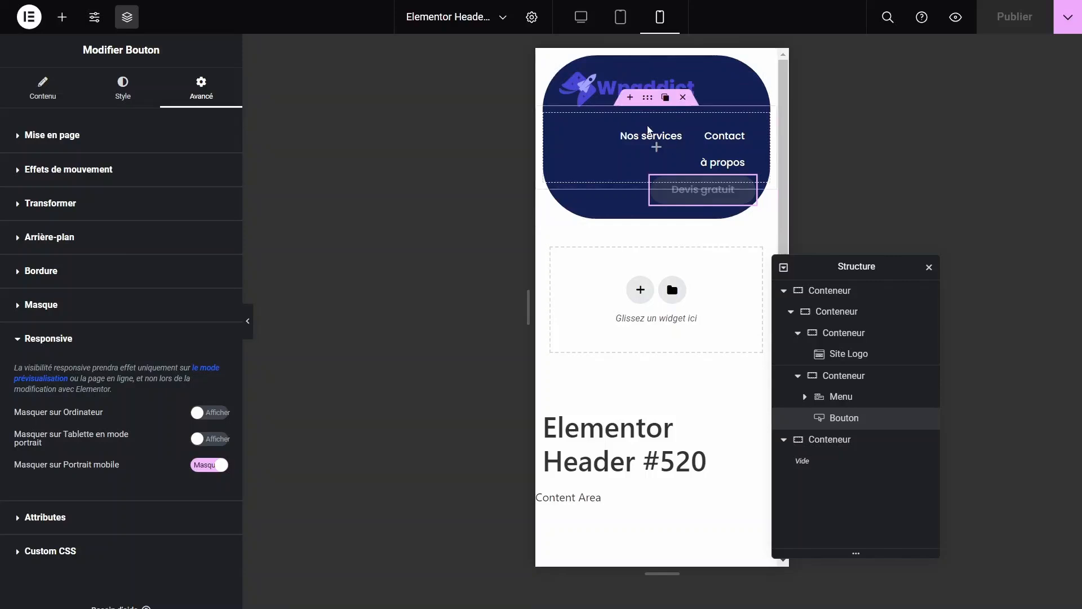
Step: Center the content of the menu and button container in the tablet view, publish, and return to the mobile view
click(620, 16)
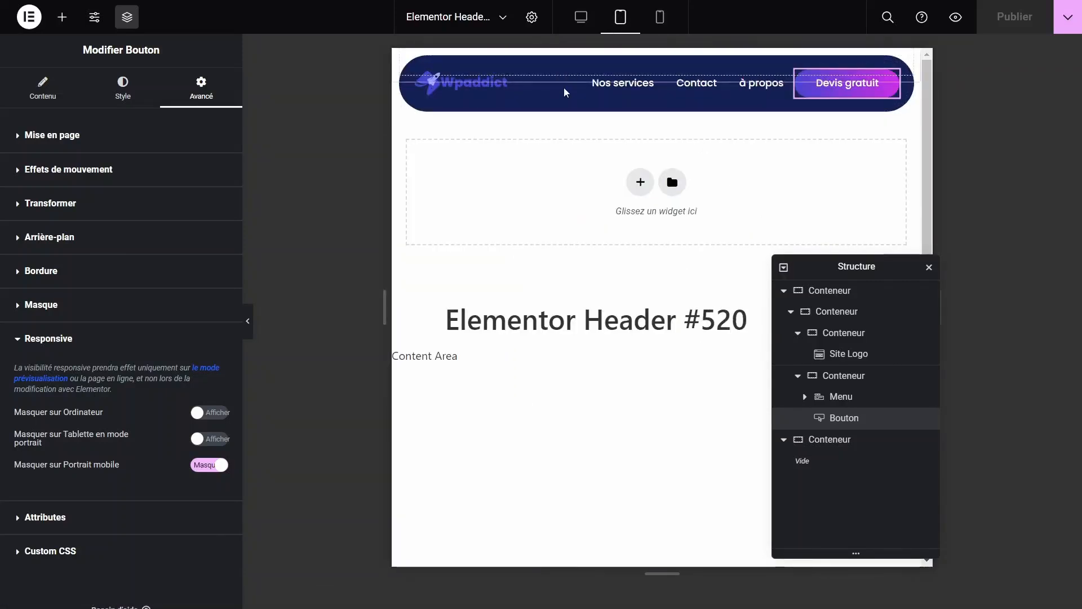
click(840, 376)
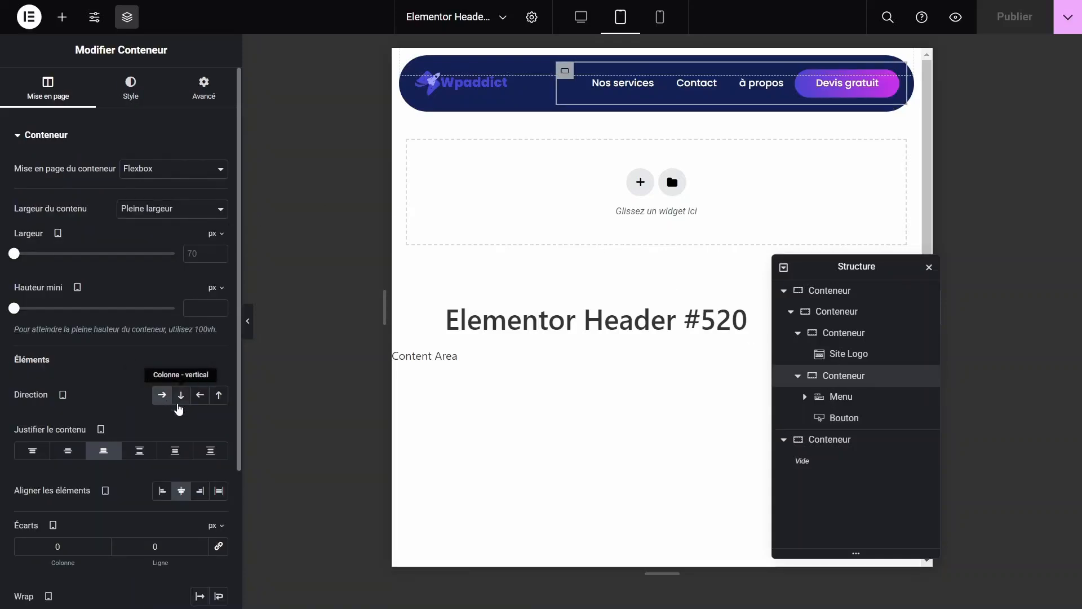
click(76, 458)
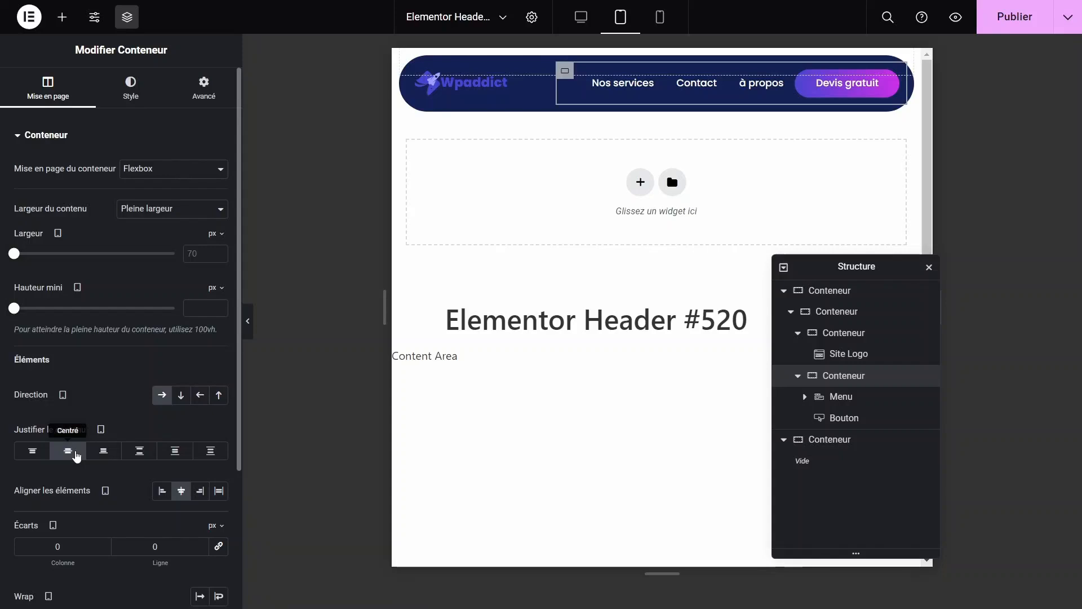
click(1009, 21)
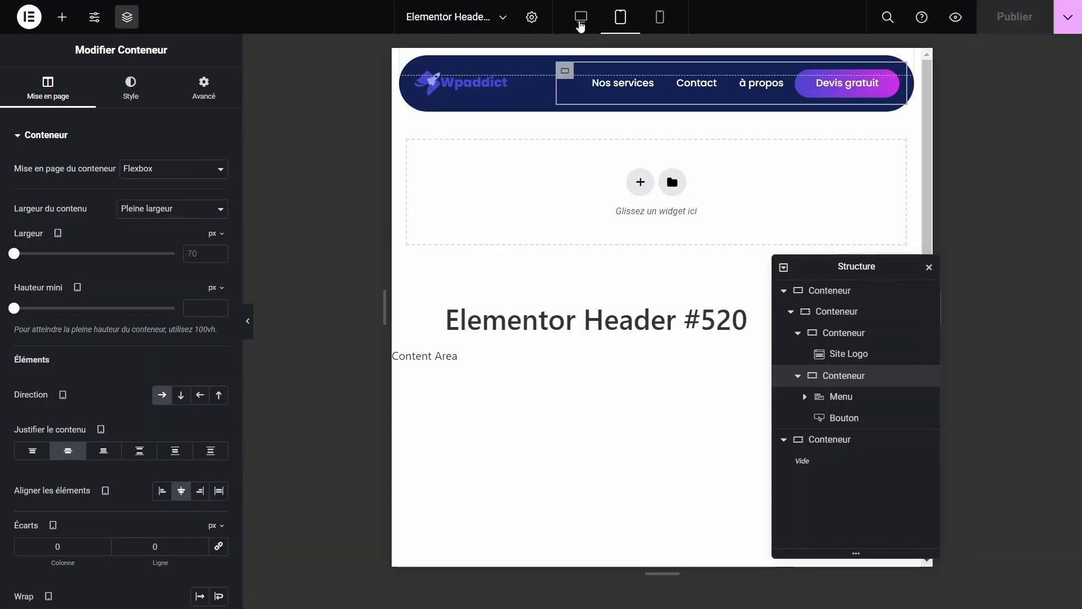
click(661, 18)
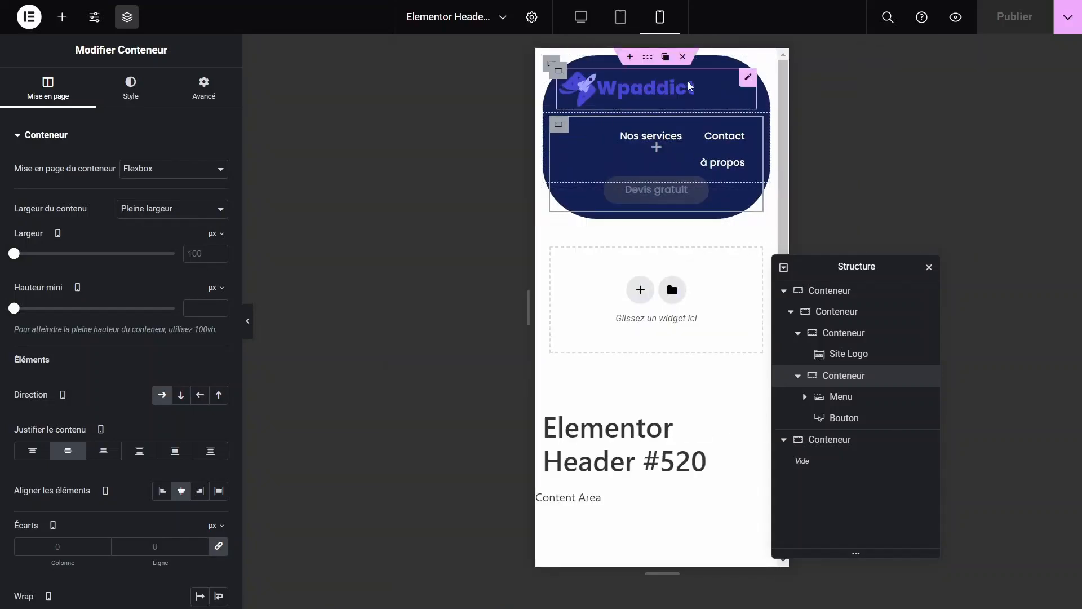
Step: Set the site logo's width to 50% for the mobile view
click(752, 81)
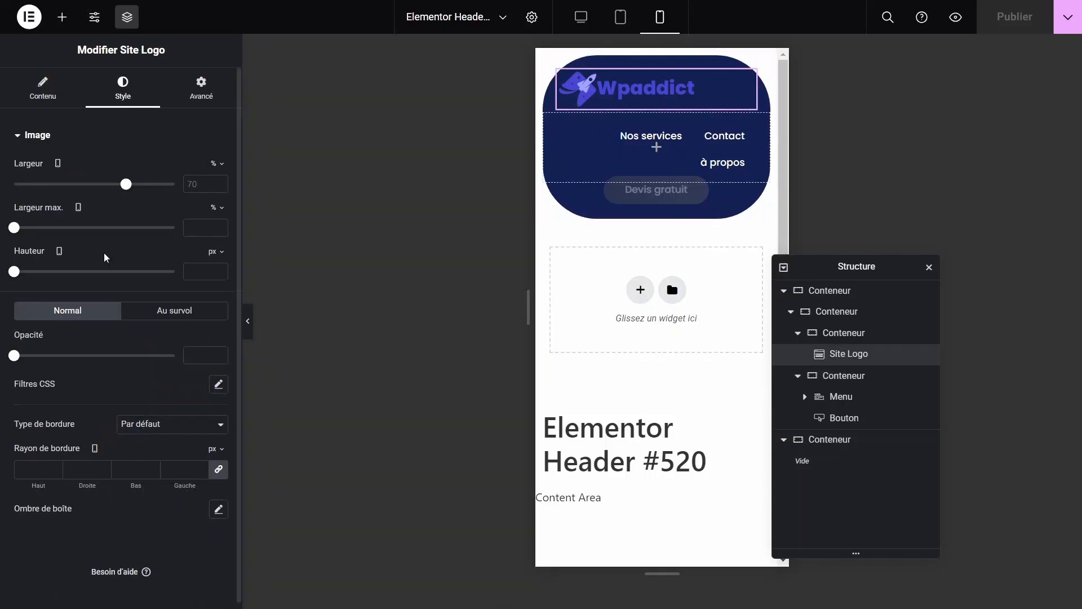
drag(130, 188, 98, 183)
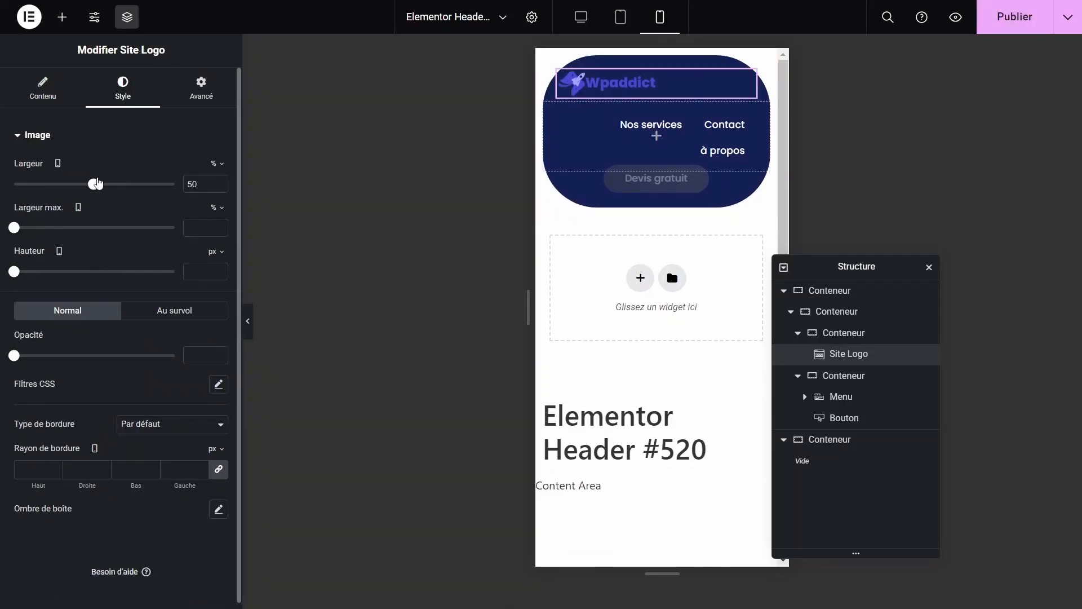
Step: Set the mobile width of the logo's container to 50% and the site logo's own width to 100%
click(560, 72)
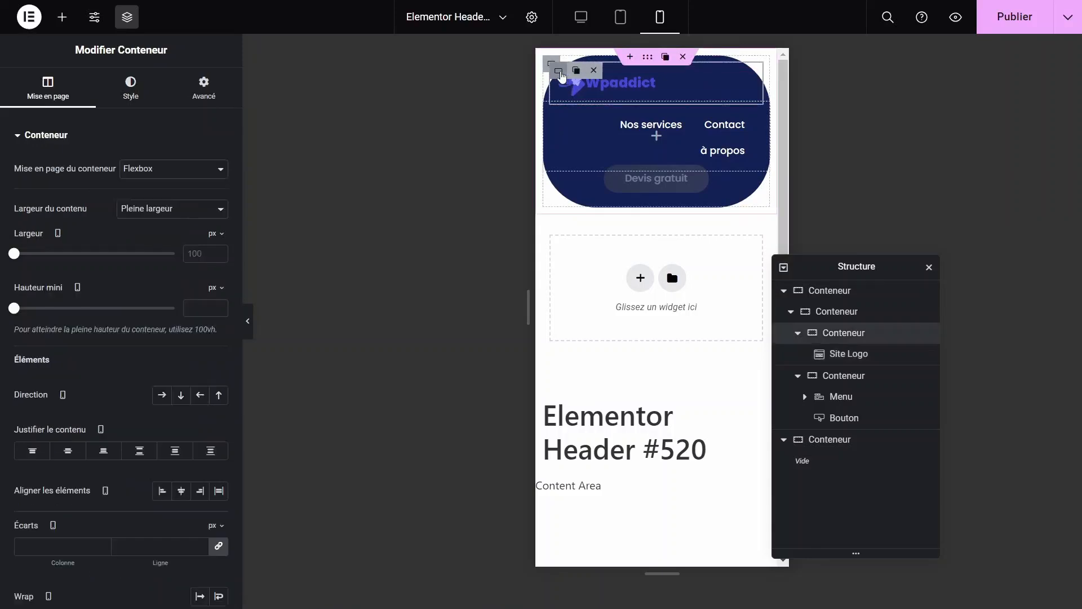
click(213, 234)
click(209, 256)
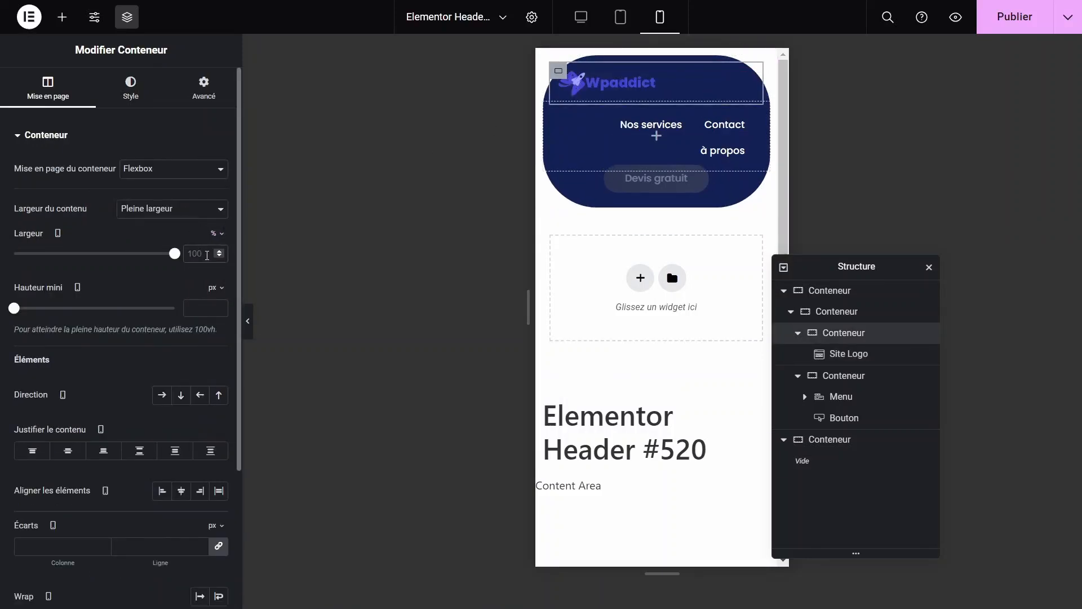
click(207, 255)
text(50)
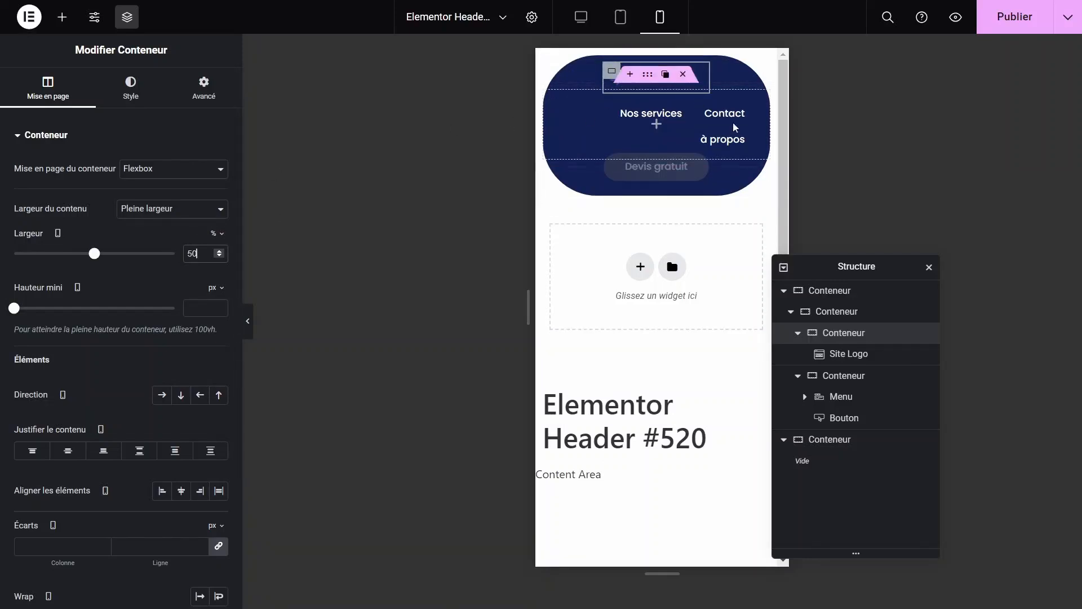
click(849, 354)
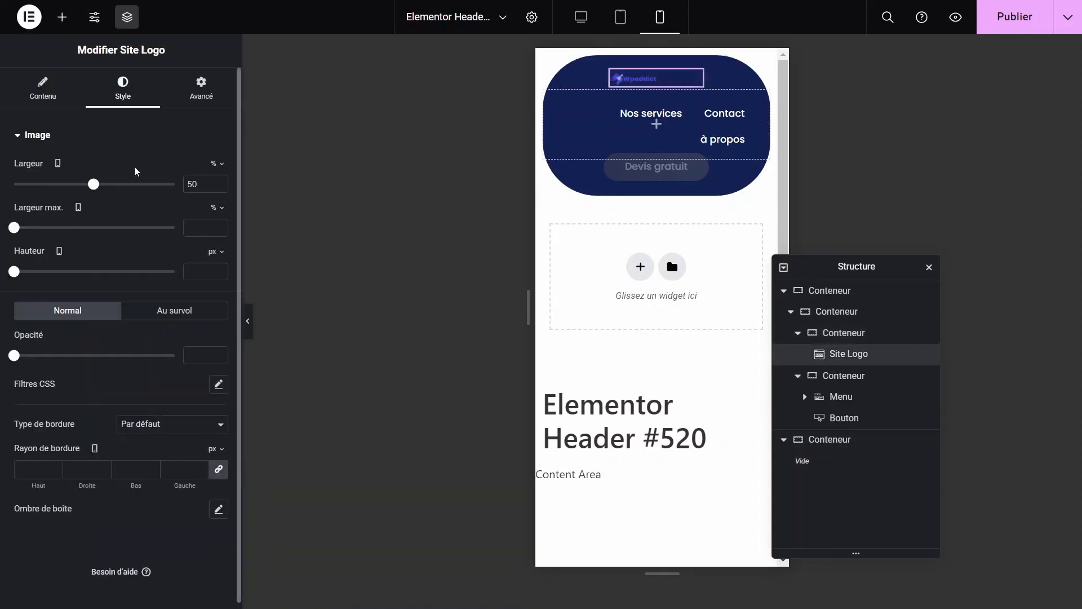
drag(96, 186, 201, 205)
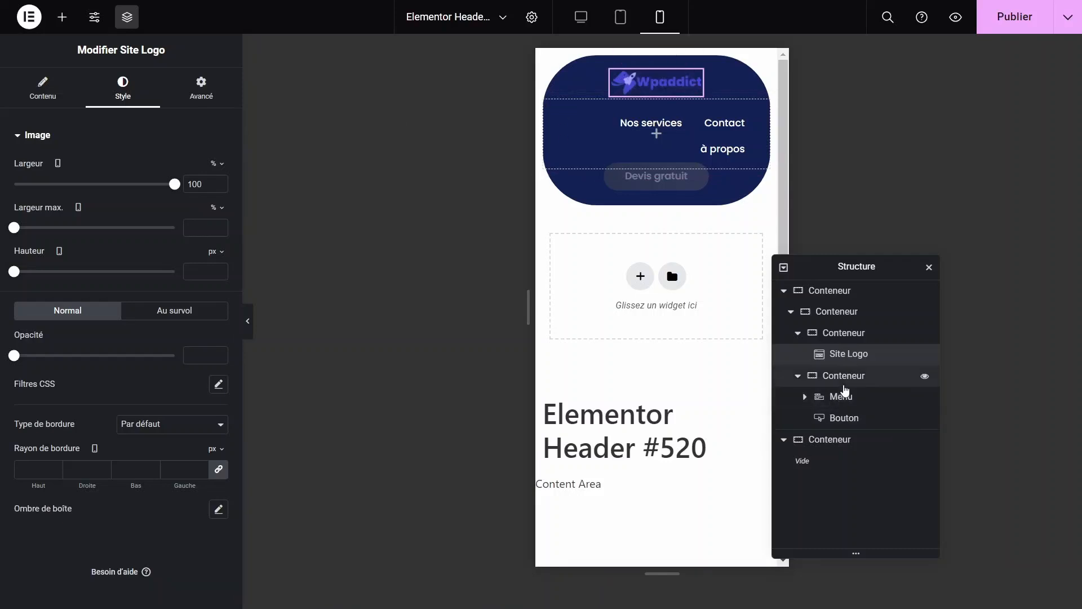
Step: Set the mobile width of the container holding the menu and button to 100% and preview the header
click(846, 383)
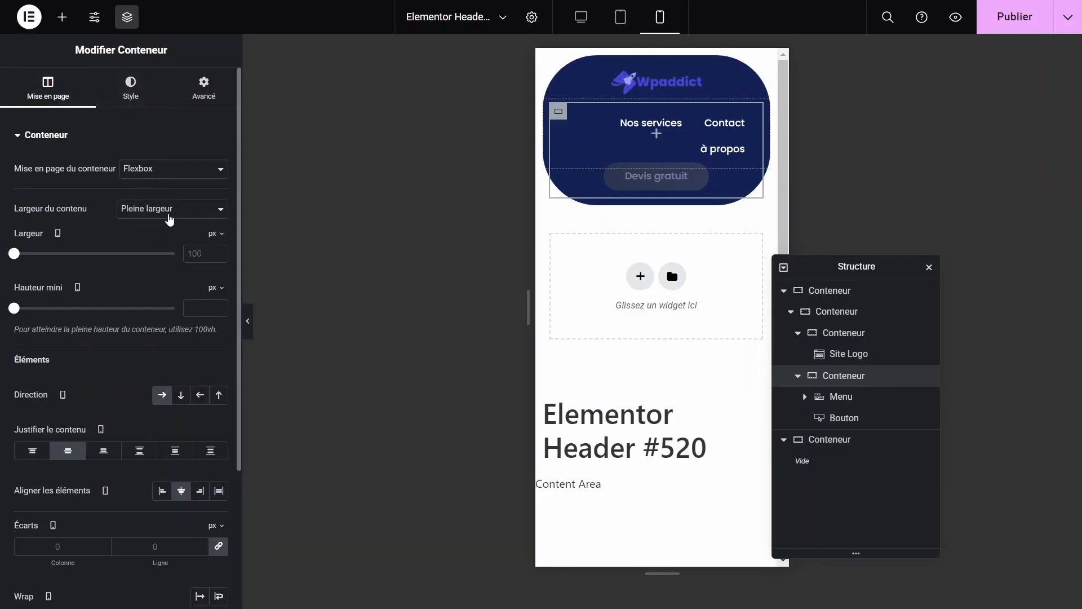
click(221, 235)
click(218, 257)
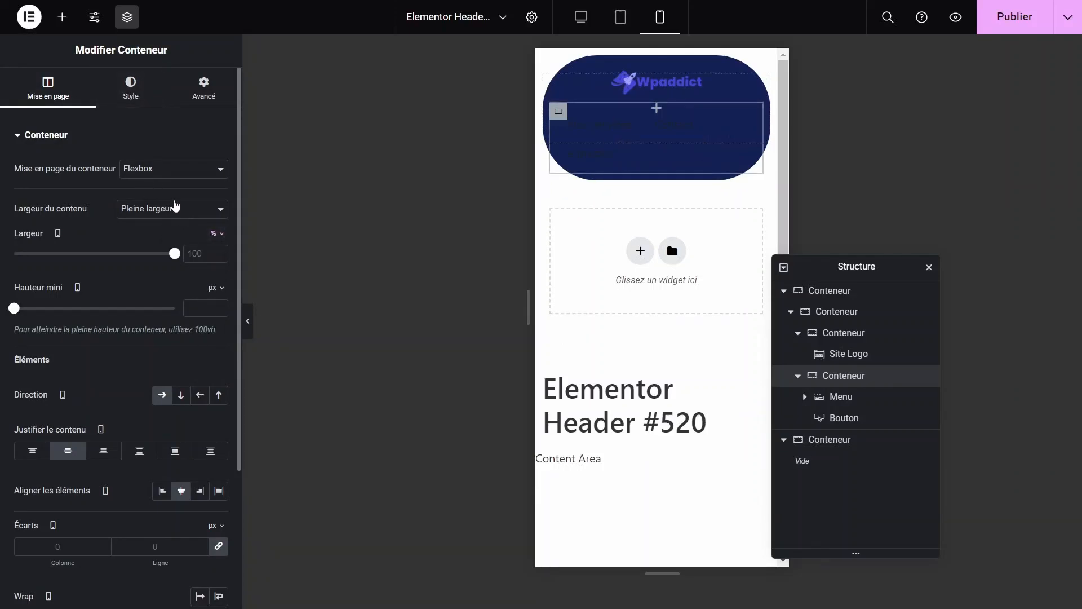
mouse_move(178, 258)
mouse_down()
mouse_move(158, 252)
mouse_move(175, 254)
mouse_up()
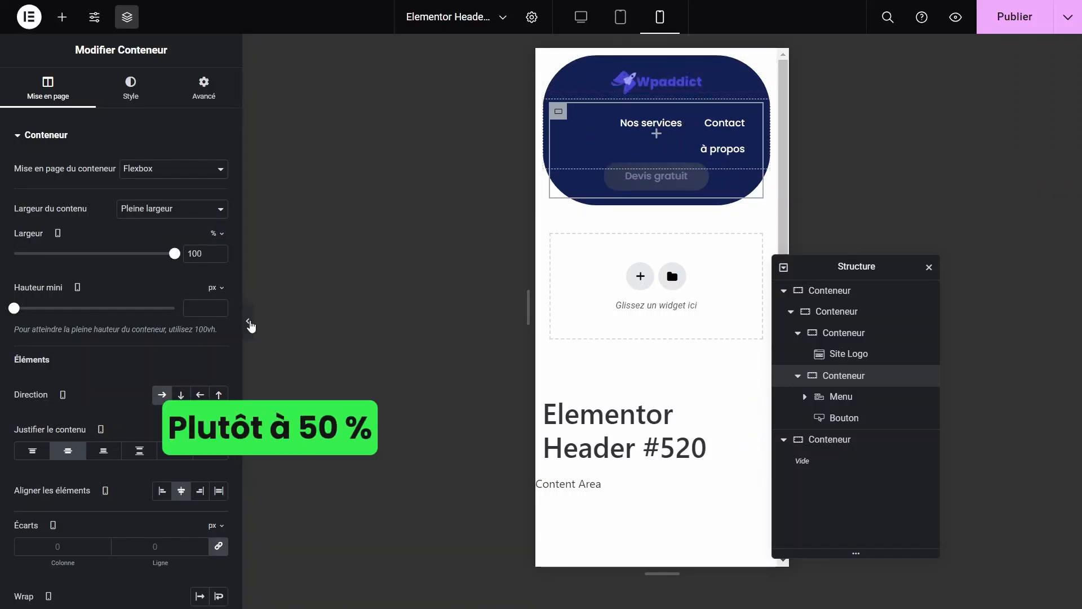
click(247, 320)
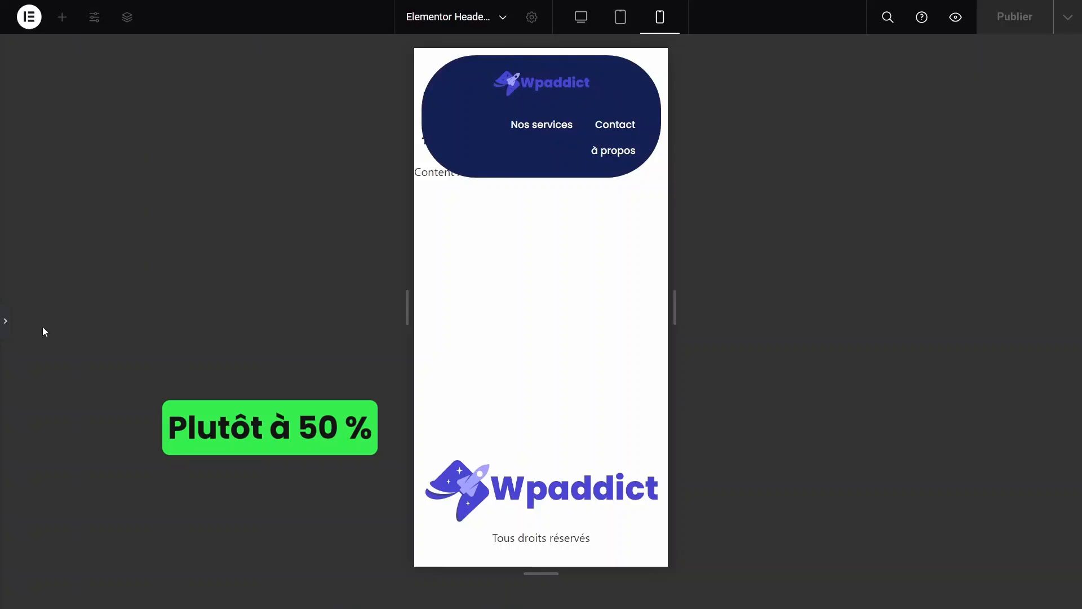
click(5, 323)
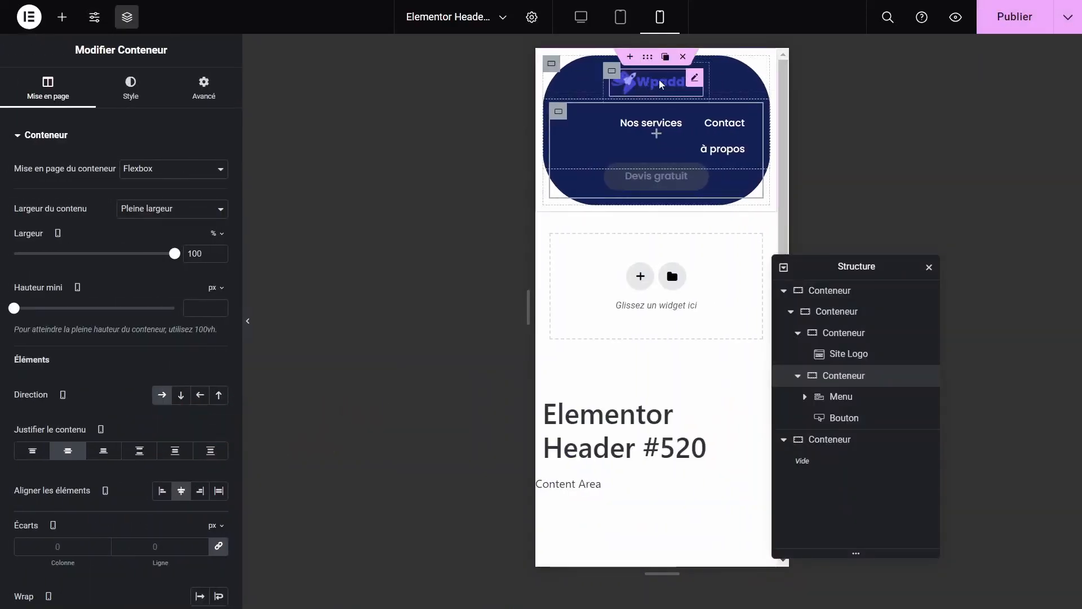
Step: Apply the global colour dégradé (#0B0A37) to the menu items' normal text in the desktop view
click(837, 311)
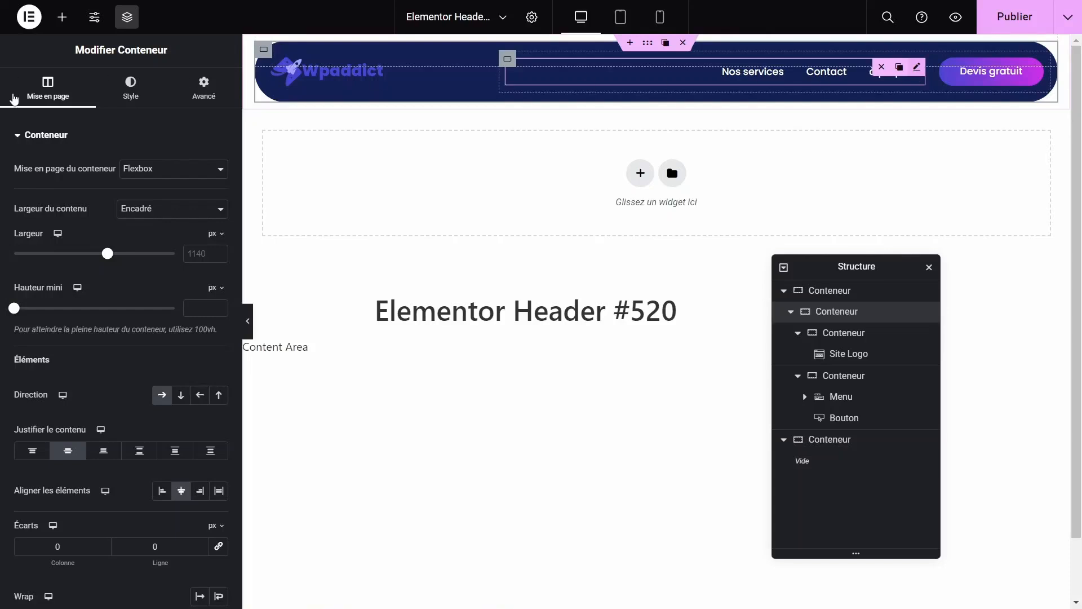
click(117, 103)
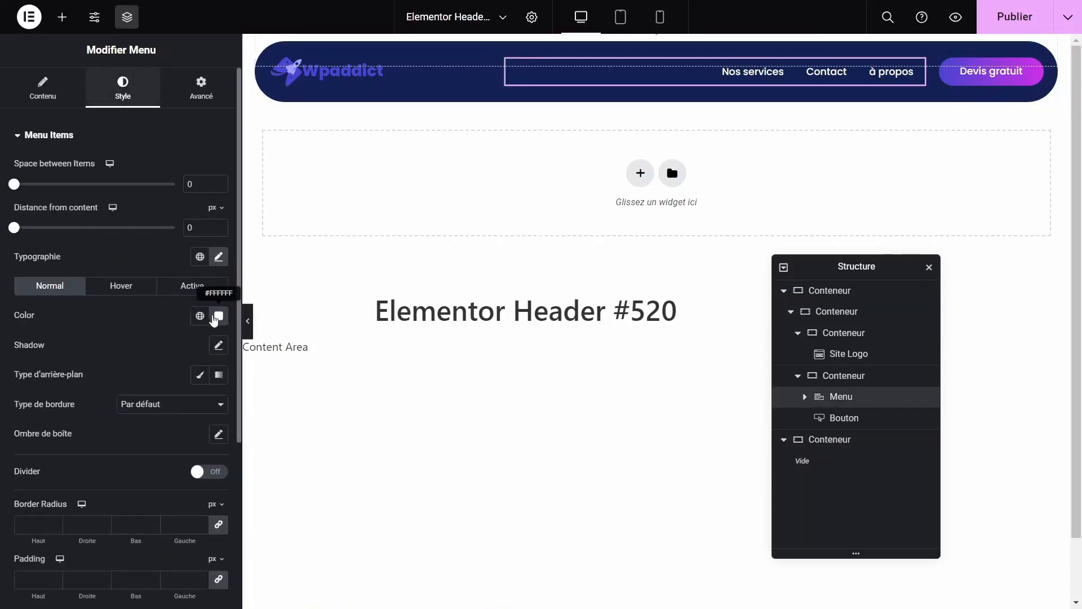
click(219, 315)
click(201, 319)
scroll(96, 449, down, 3)
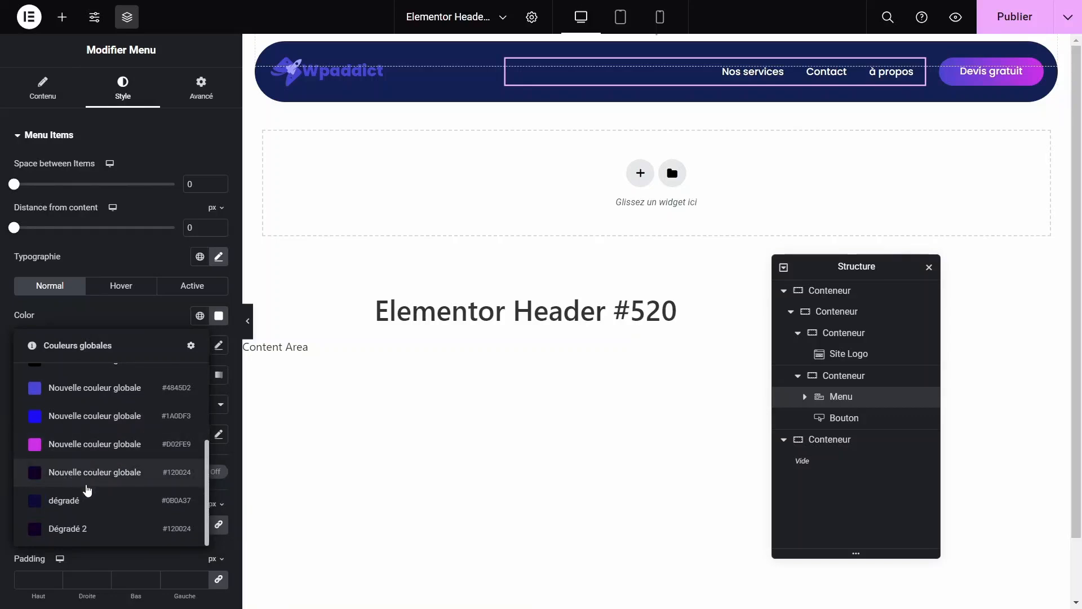
click(86, 500)
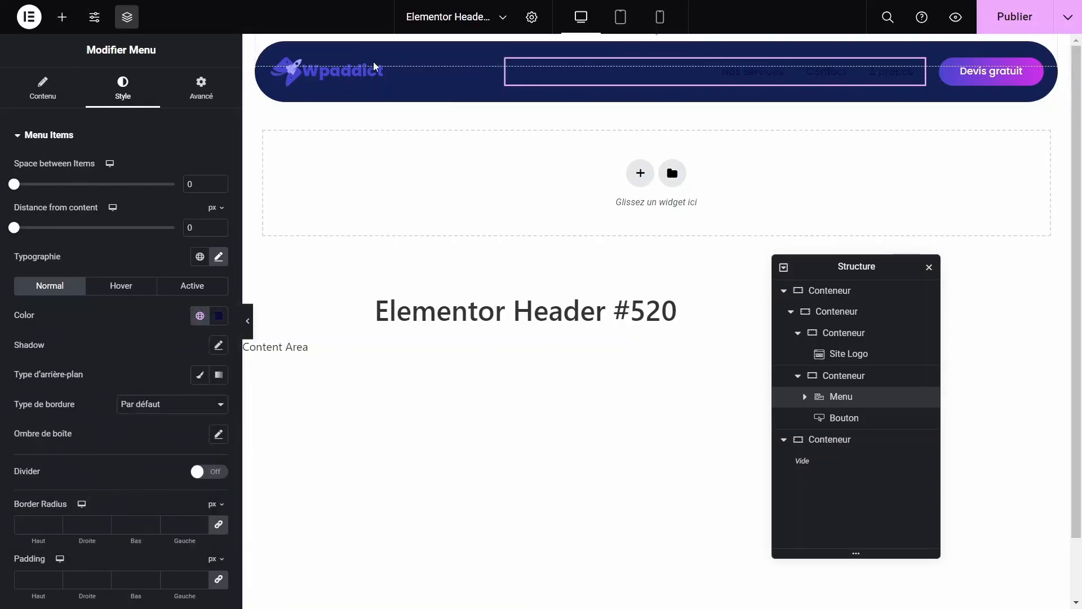
Step: Change the background colour of the inner container that forms the header bar to #FFFFFF
click(822, 294)
click(823, 311)
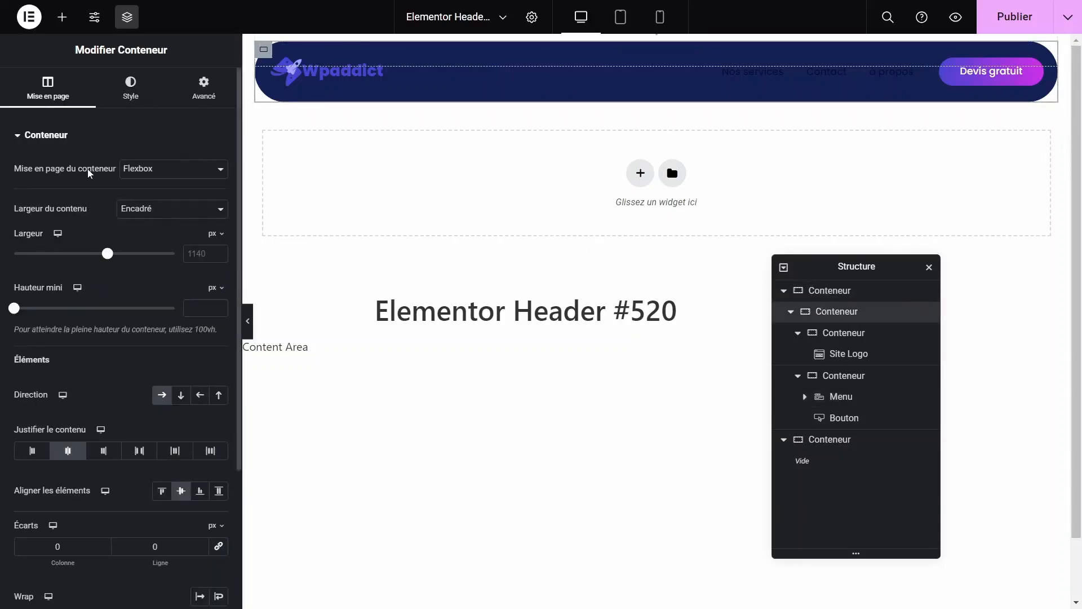
click(130, 87)
click(218, 229)
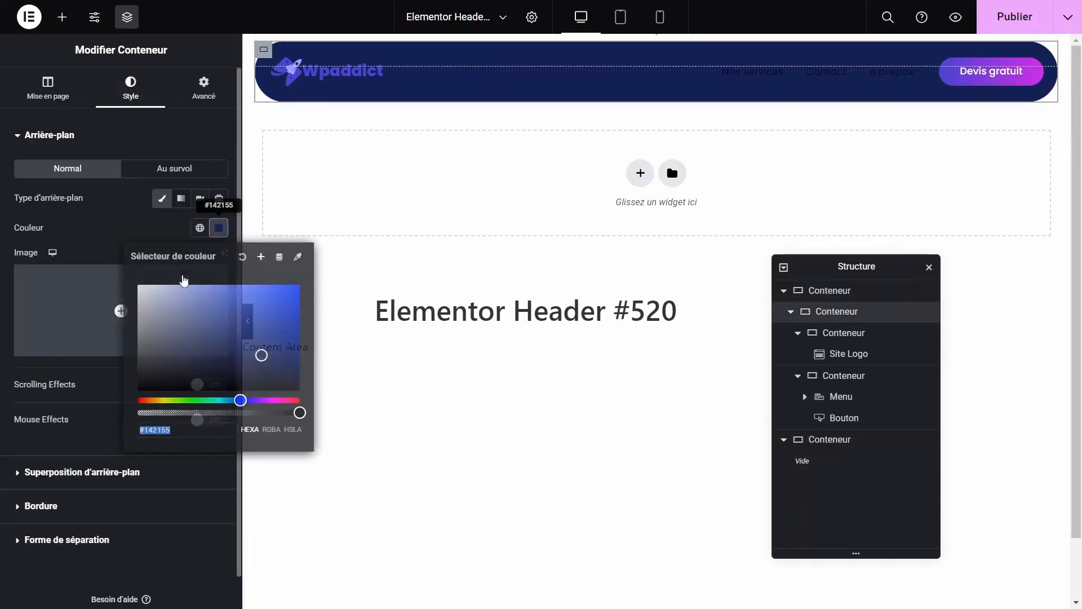
text(#FFFFFF)
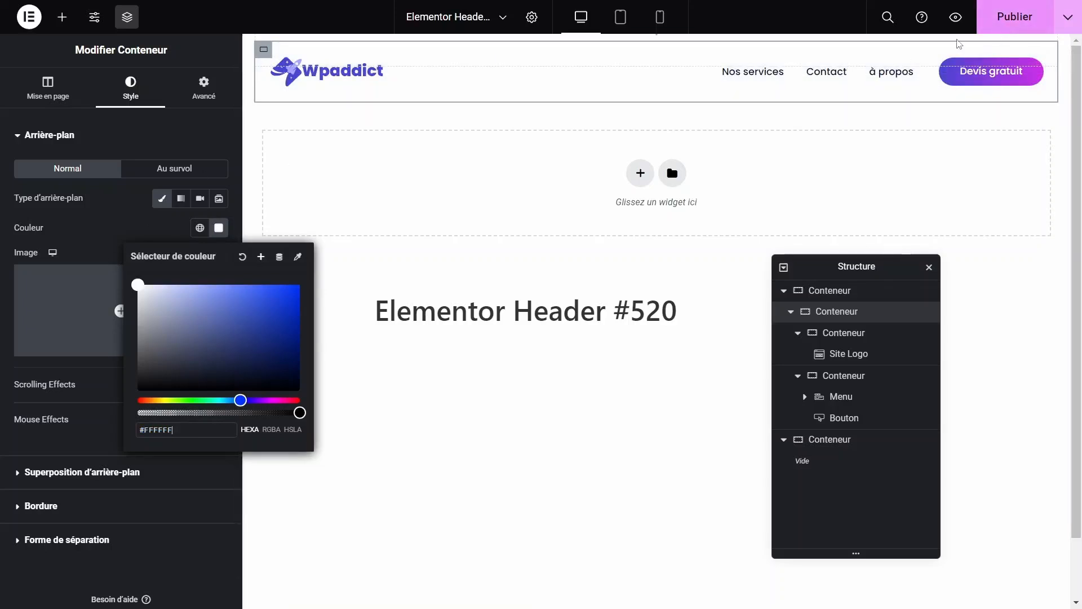
click(150, 227)
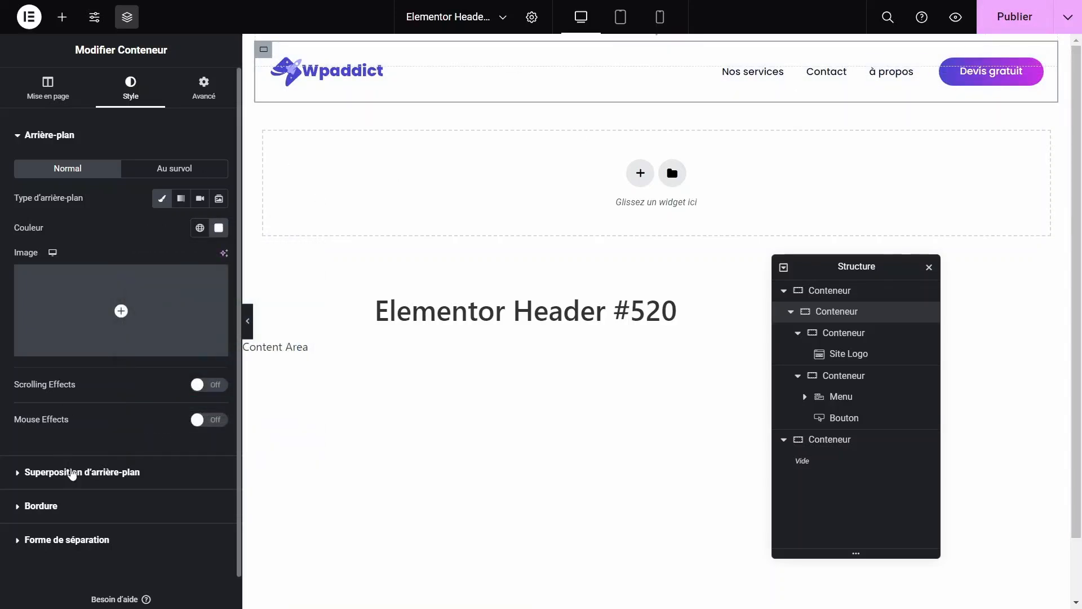
Step: Add a box shadow to the header bar container with a blur of 44 and the dark blue colour rgba(10, 4, 105, 0.5)
click(70, 507)
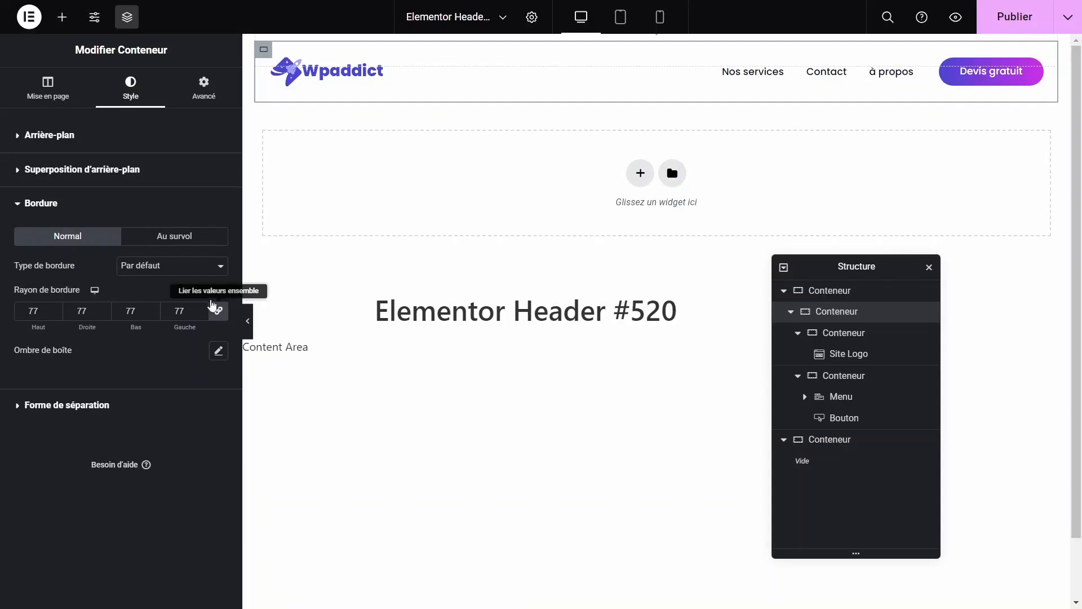
click(219, 350)
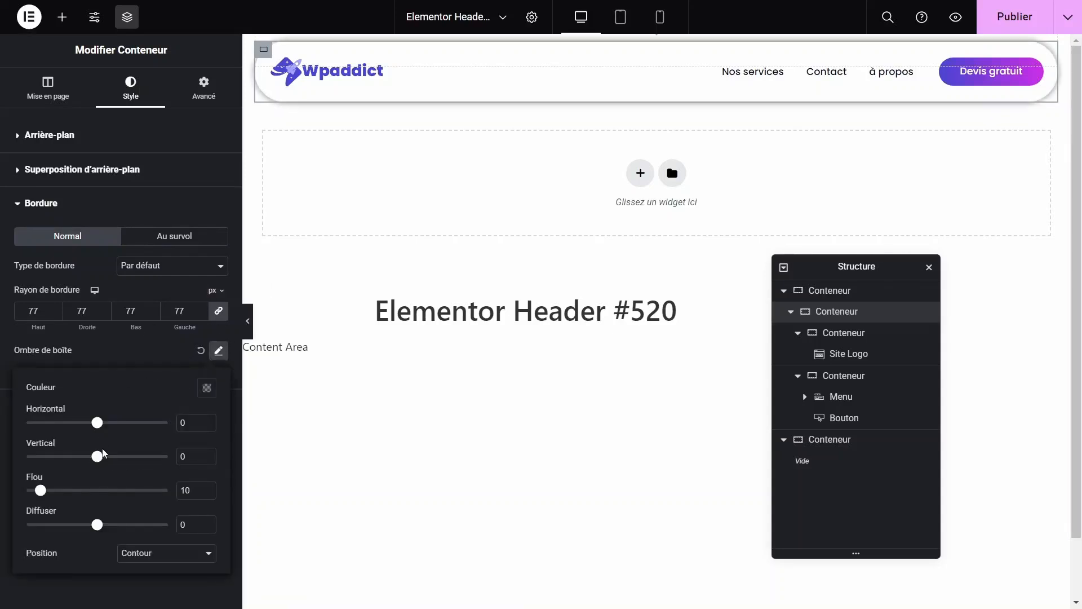
drag(41, 491, 92, 494)
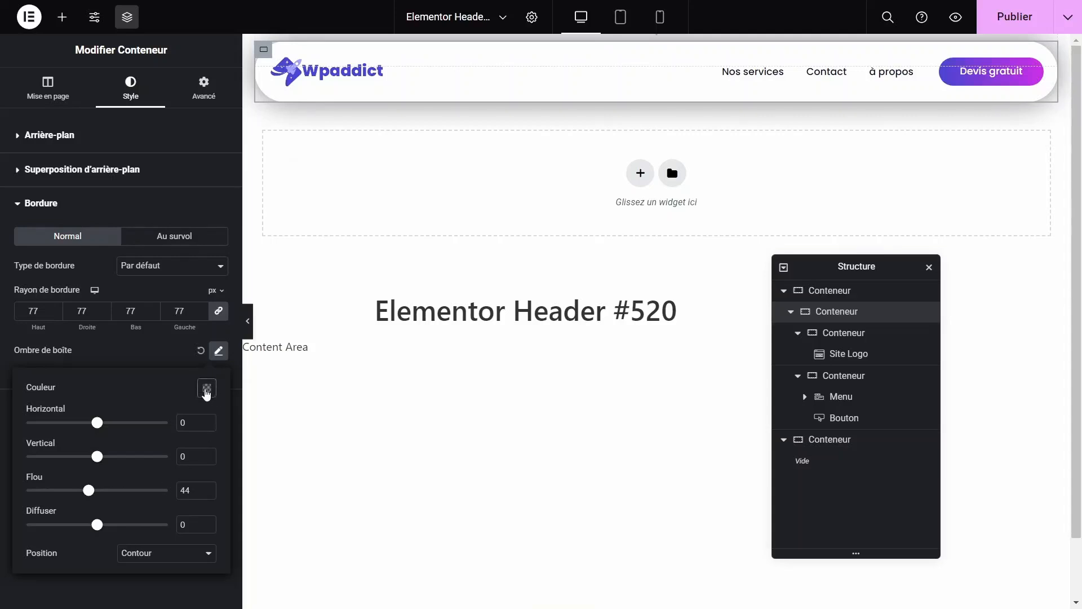
click(206, 389)
click(236, 326)
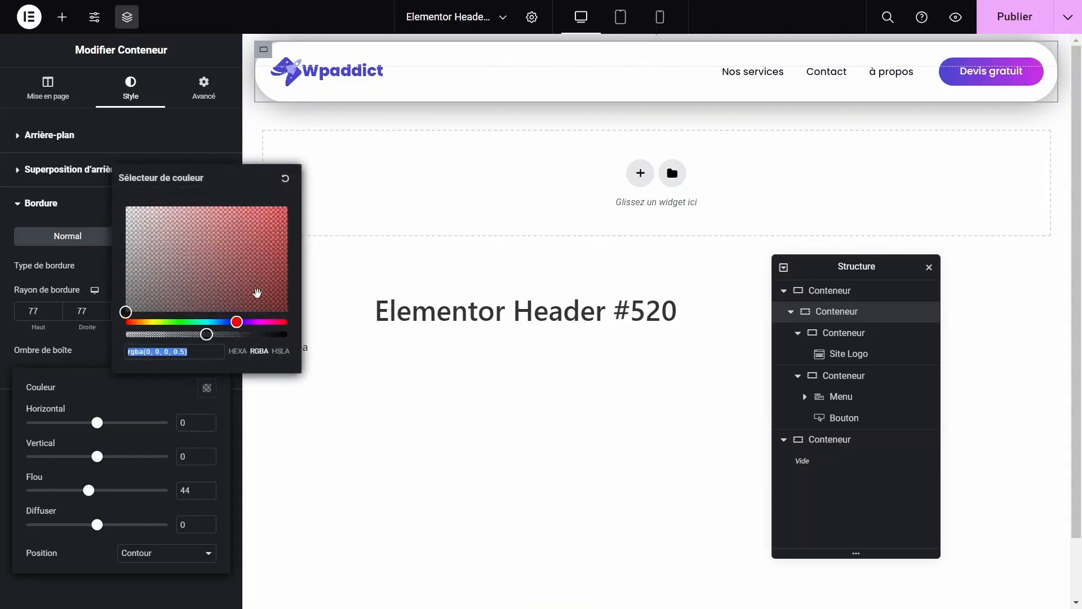
click(236, 322)
drag(268, 283, 282, 269)
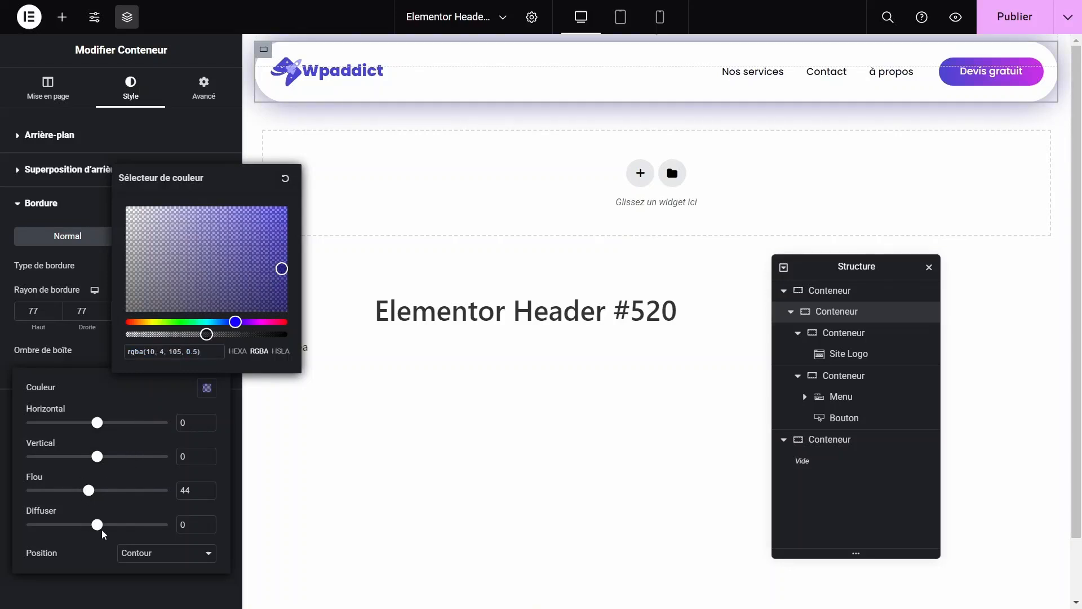
Step: Refine the header bar's box shadow with a vertical offset of 4, a blur of 25 and a spread of -18
click(70, 531)
drag(78, 524, 101, 457)
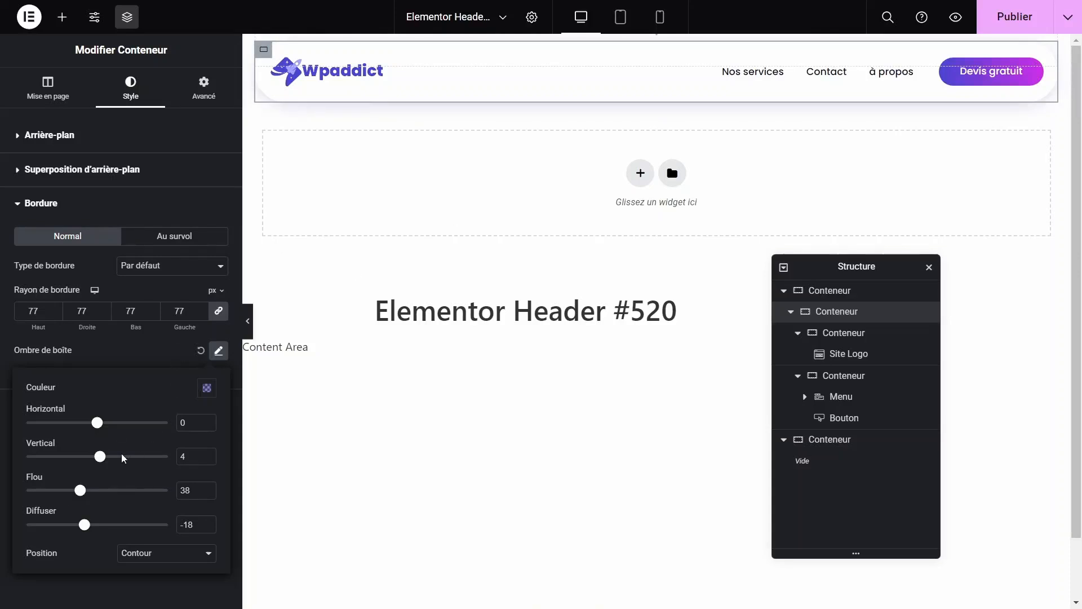
drag(80, 490, 57, 491)
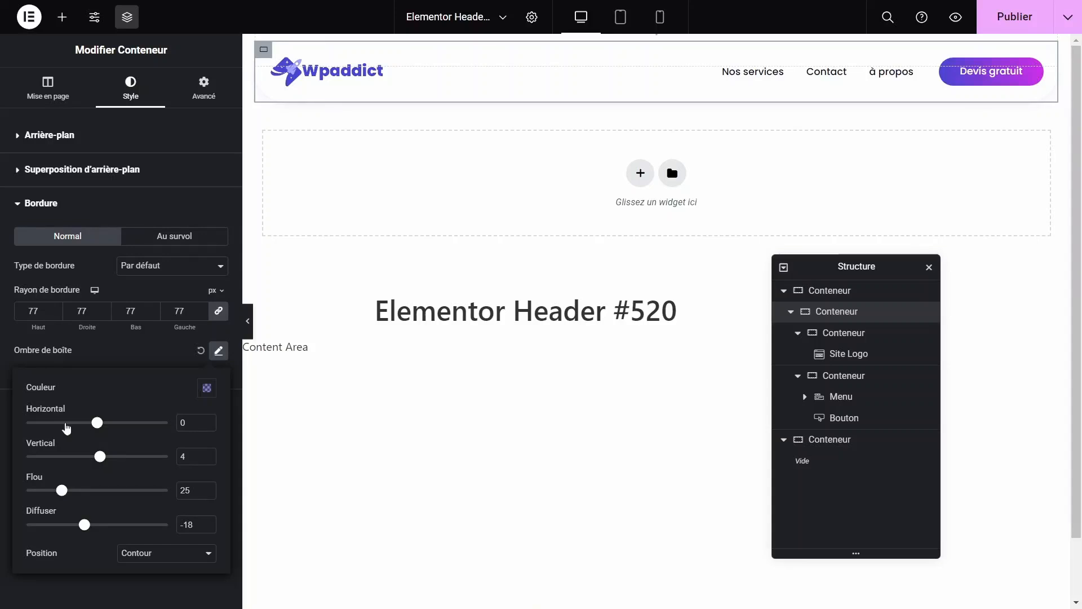
click(90, 366)
Step: Publish the header with a display condition that includes the entire site
click(1008, 23)
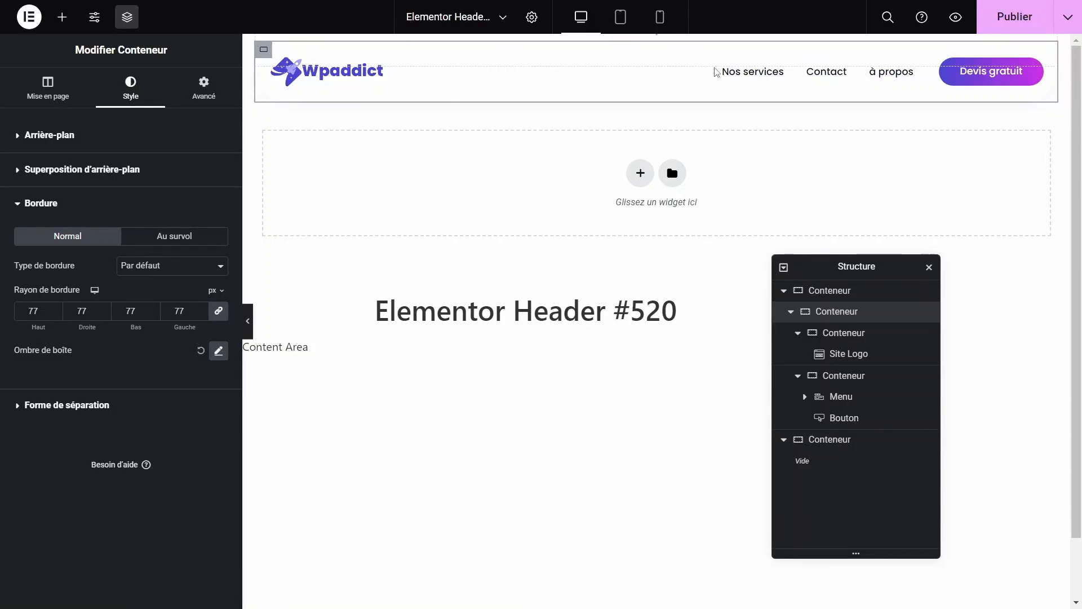
click(1002, 28)
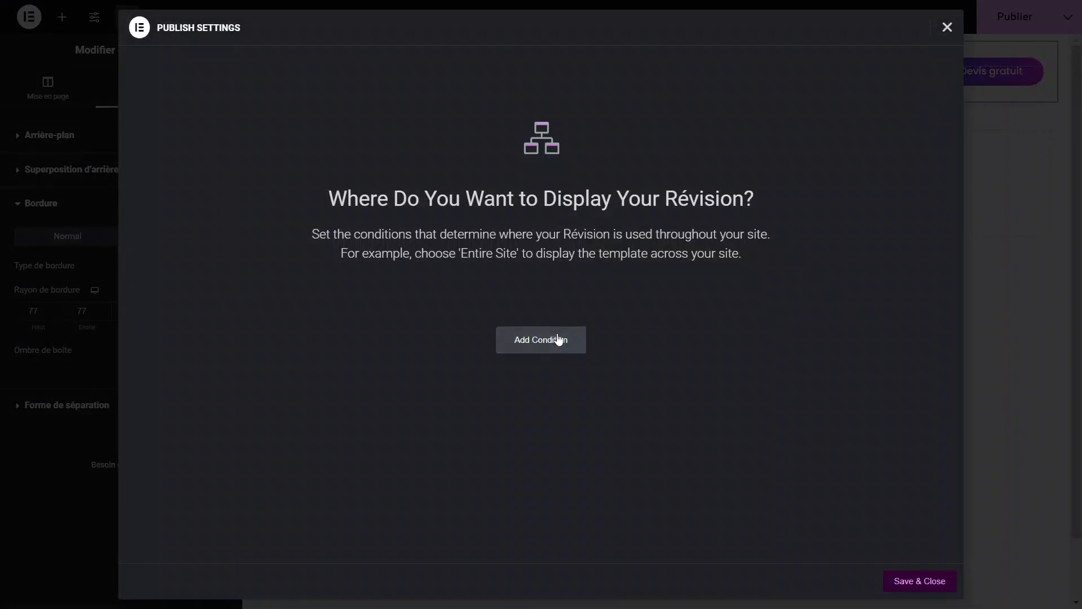
click(558, 338)
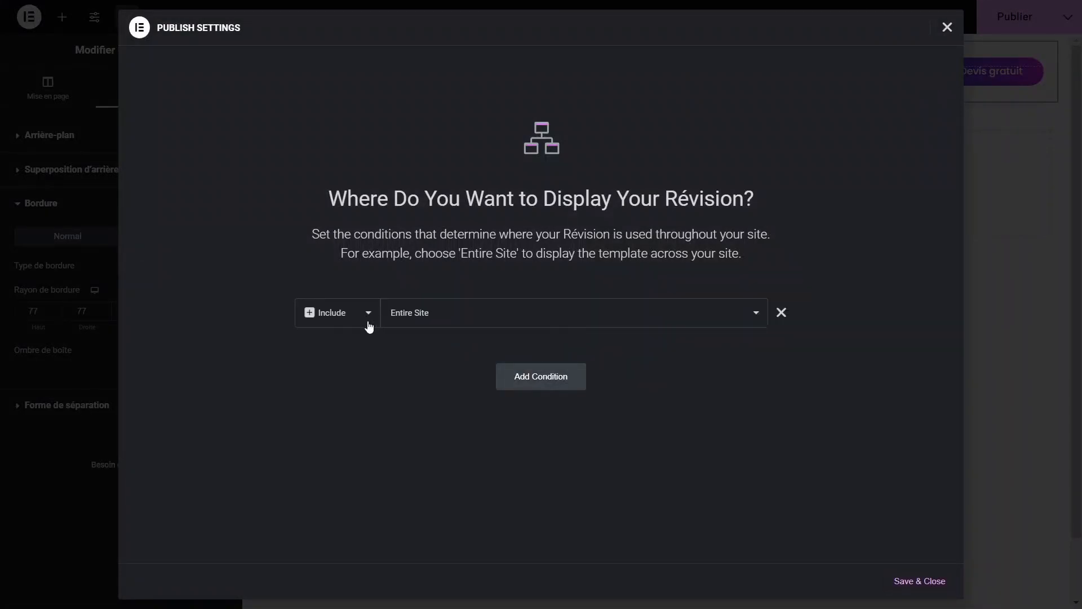
click(911, 581)
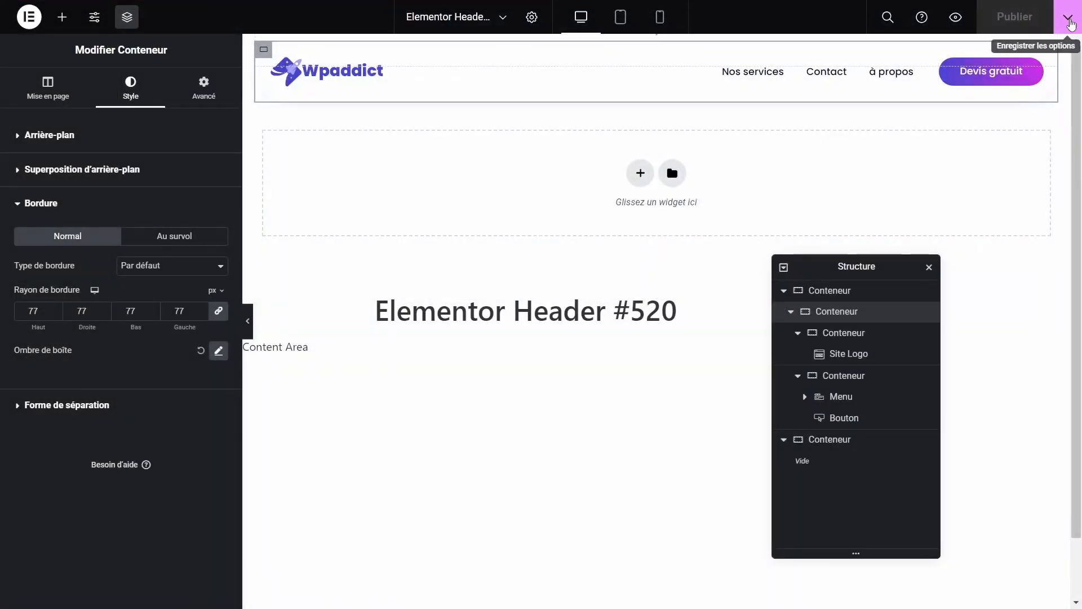
click(954, 32)
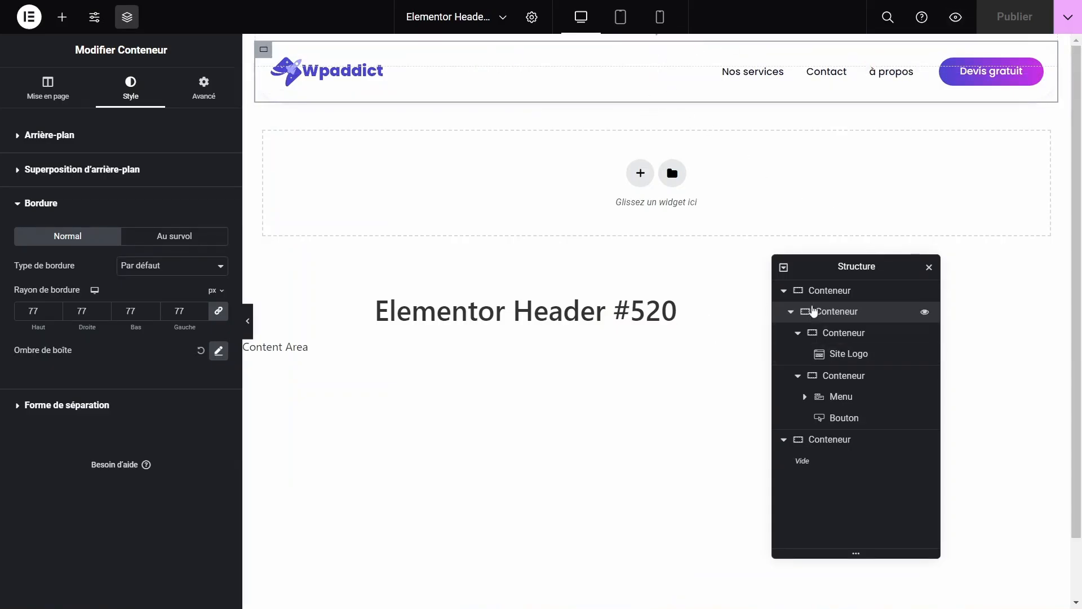
Step: Set the outermost header container's z-index to 1, publish the change and reload the live page
click(852, 292)
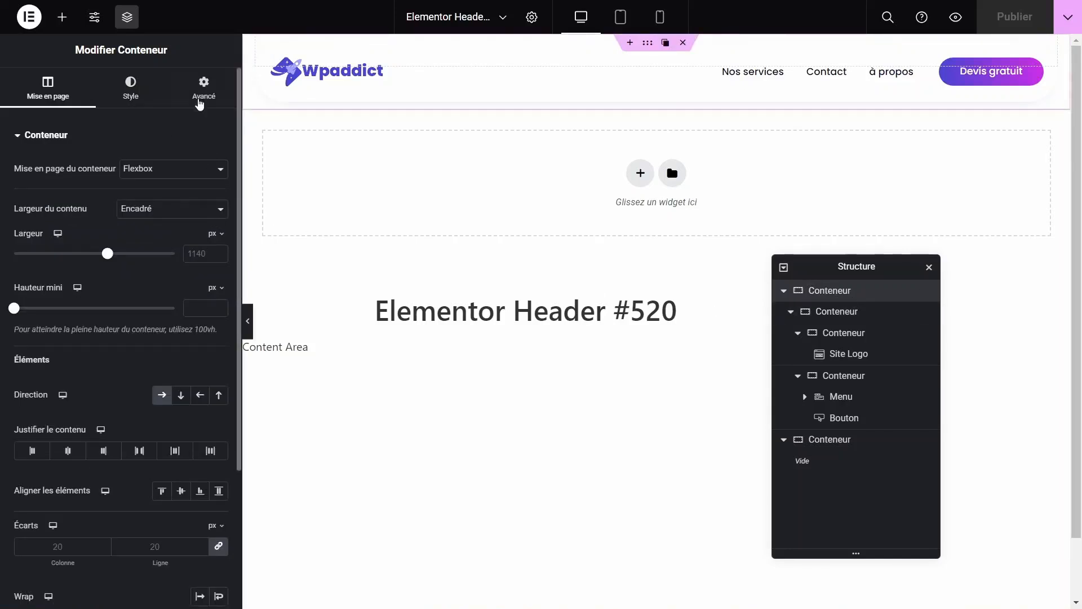
click(204, 92)
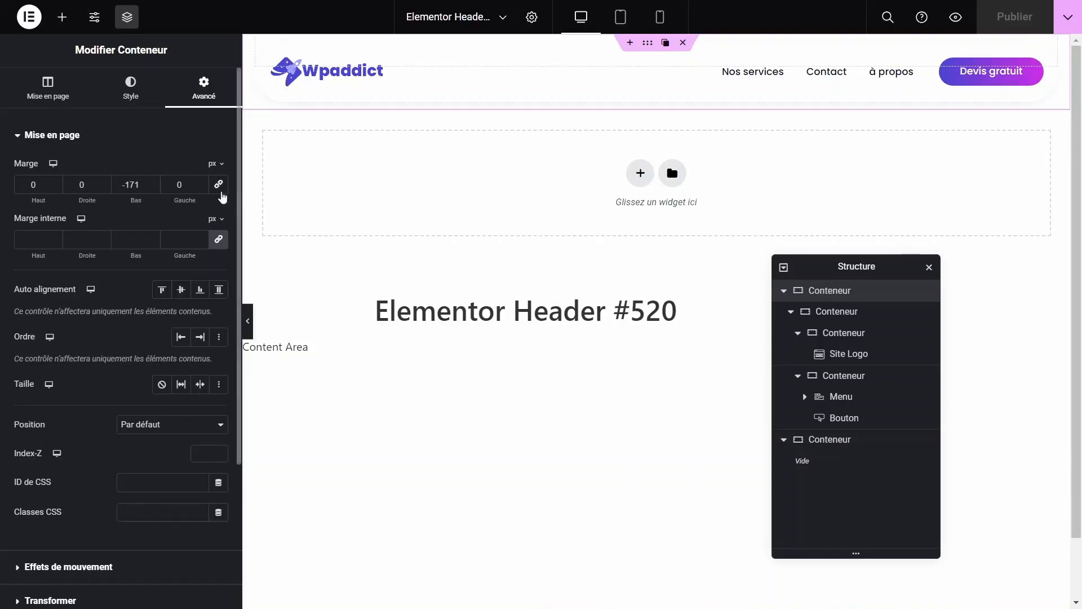
click(221, 452)
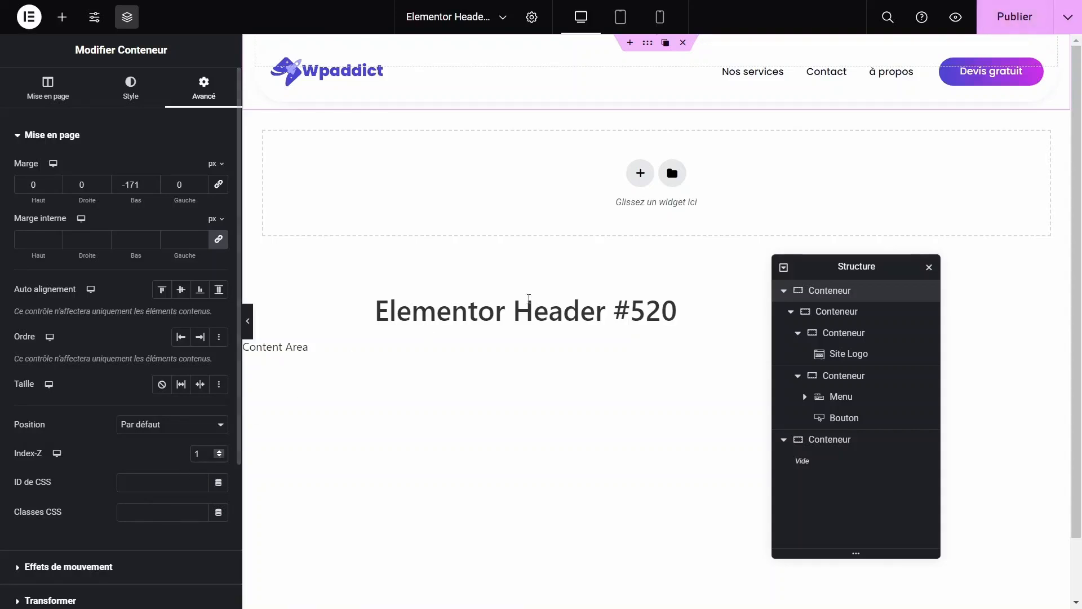
click(1004, 19)
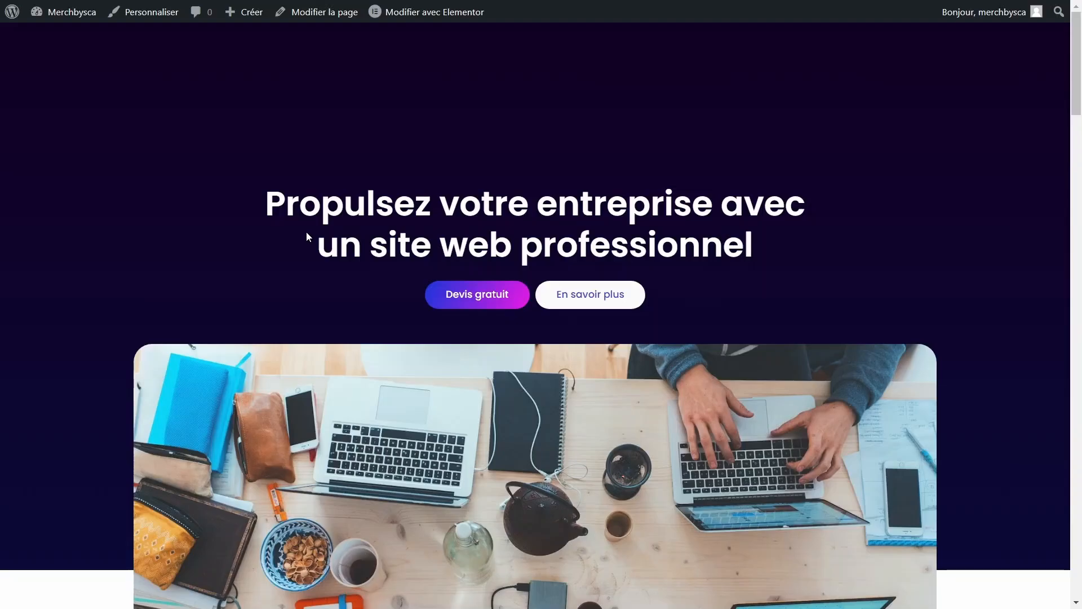
key(F5)
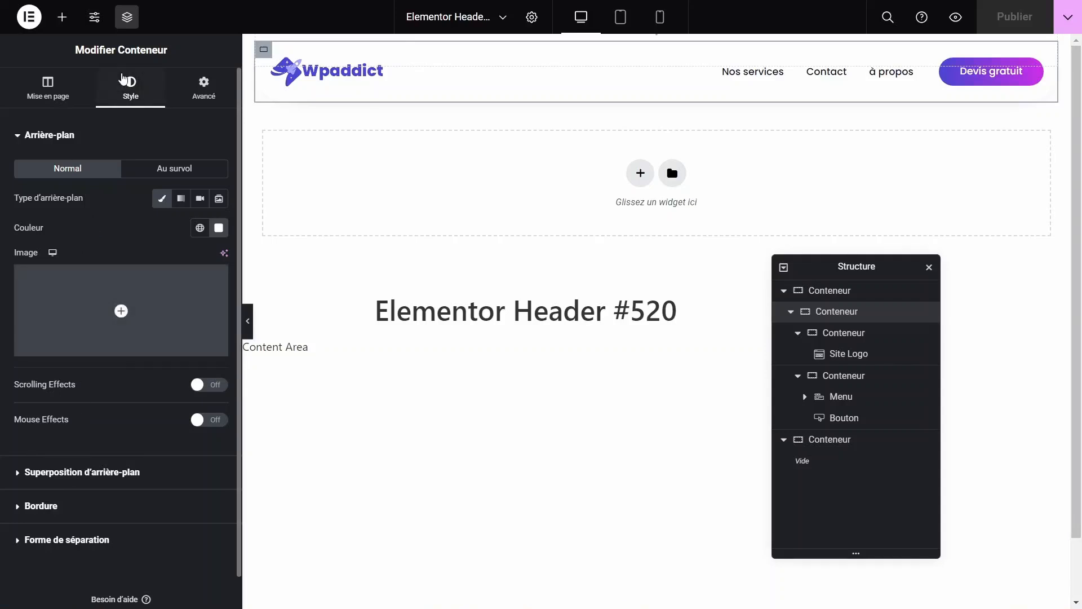
Step: Set the header bar container's minimum height to 0 px and the logo container's padding to 0 px on all sides
click(50, 93)
mouse_move(15, 315)
mouse_down()
mouse_move(31, 310)
mouse_move(14, 312)
mouse_up()
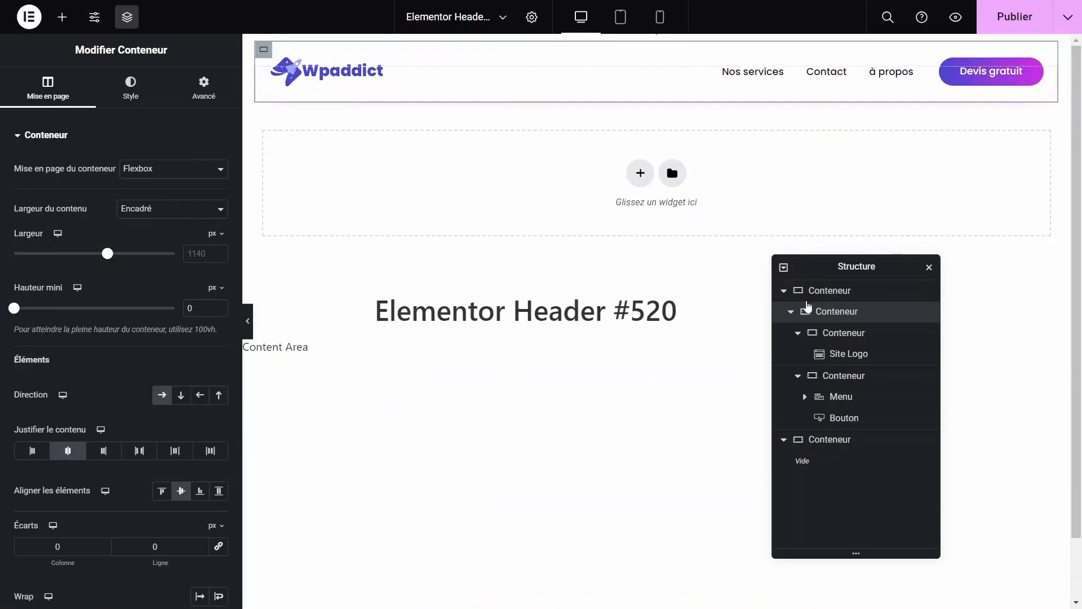
click(839, 333)
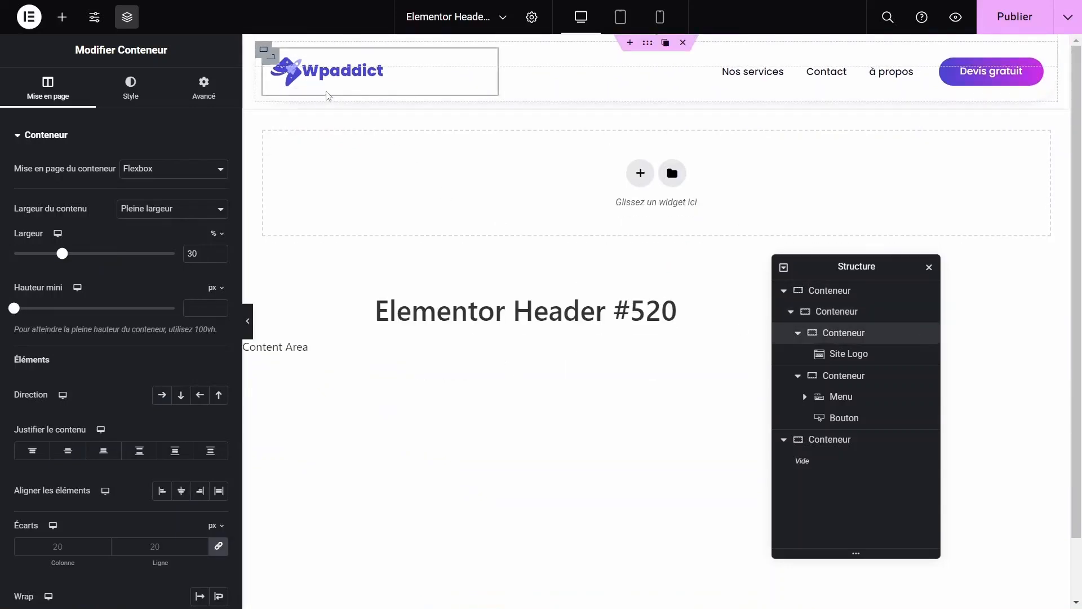
click(204, 96)
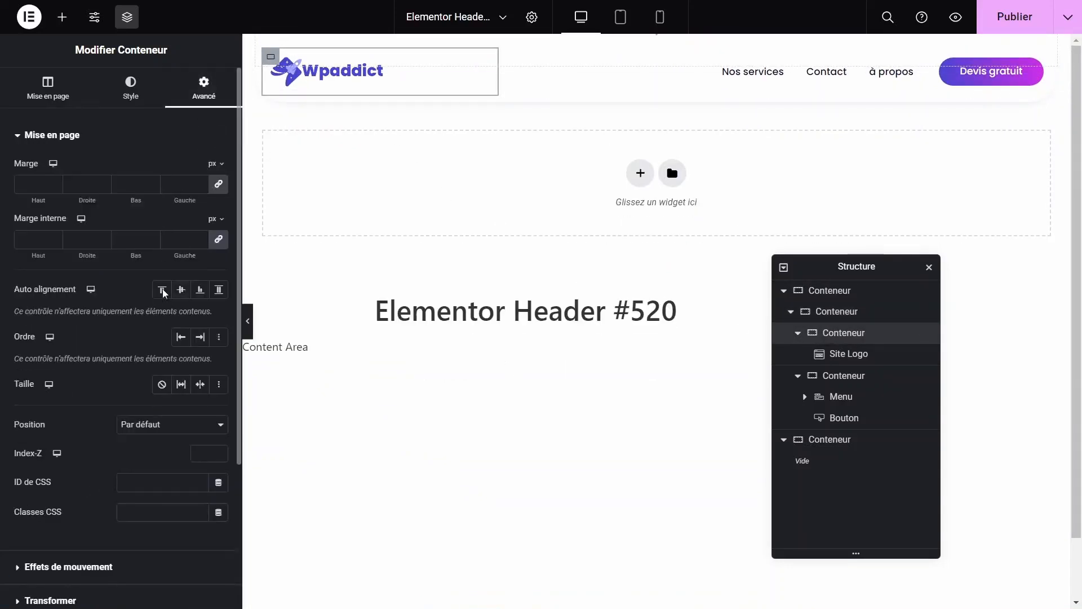
click(34, 243)
text(0)
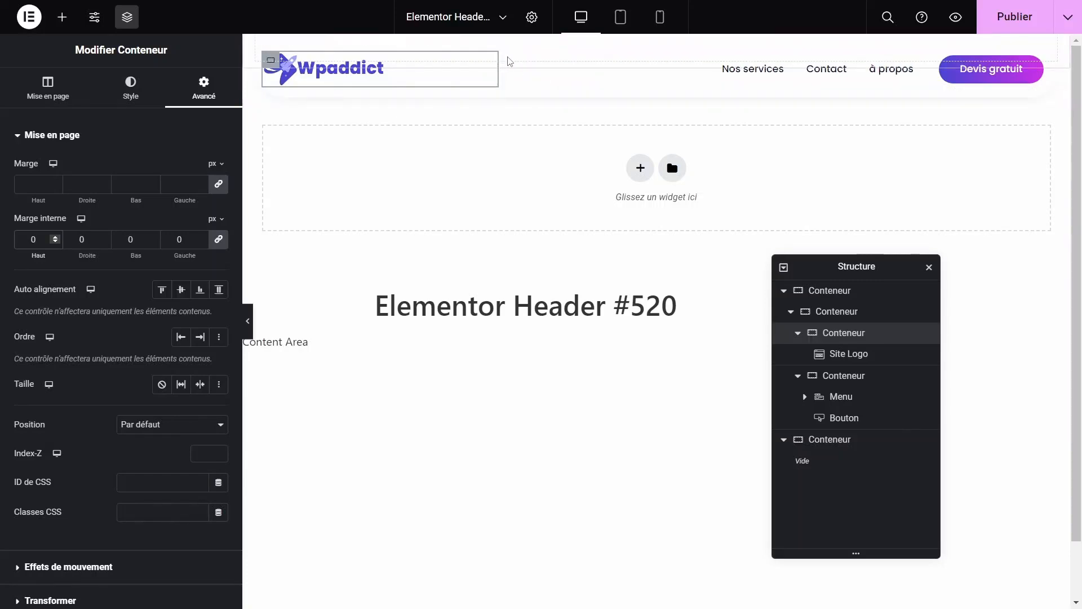
Step: Set the padding of the container holding the menu and button to 0 px on all sides and check the header on the live page
click(841, 376)
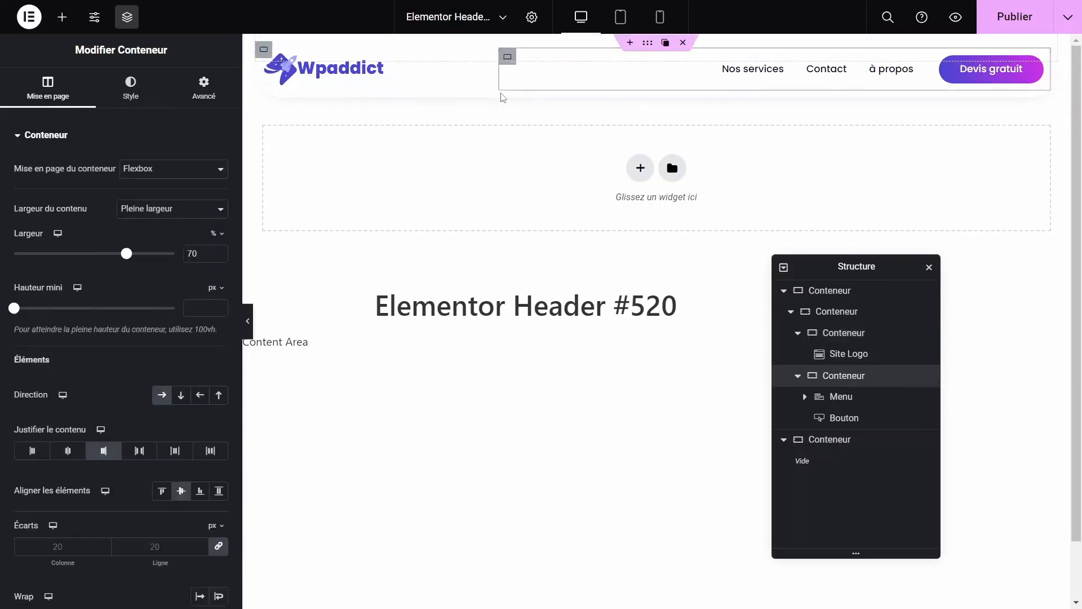
click(204, 89)
click(46, 244)
text(0)
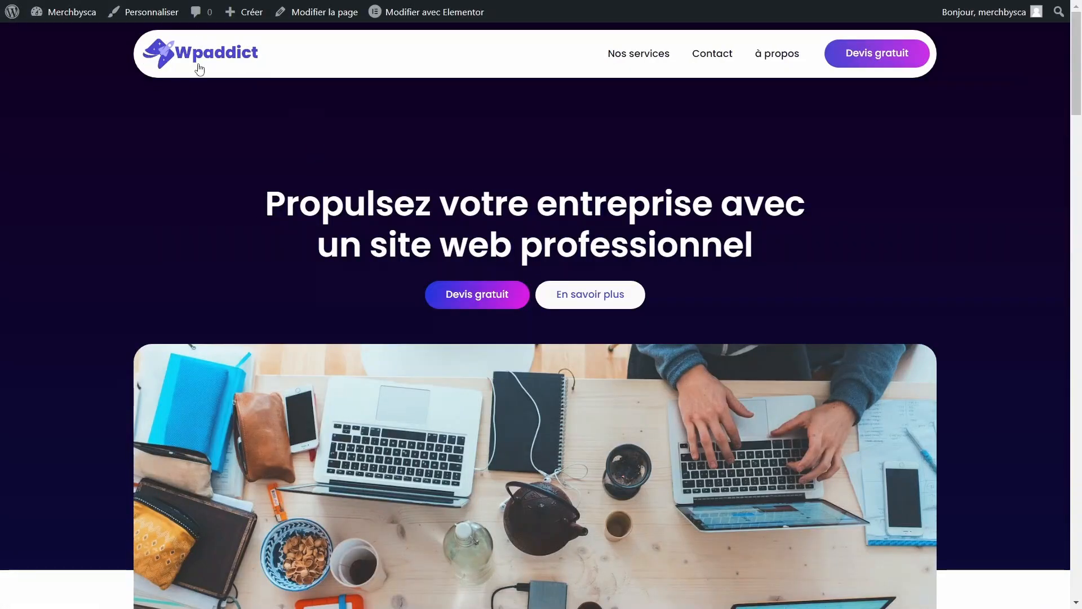
click(205, 54)
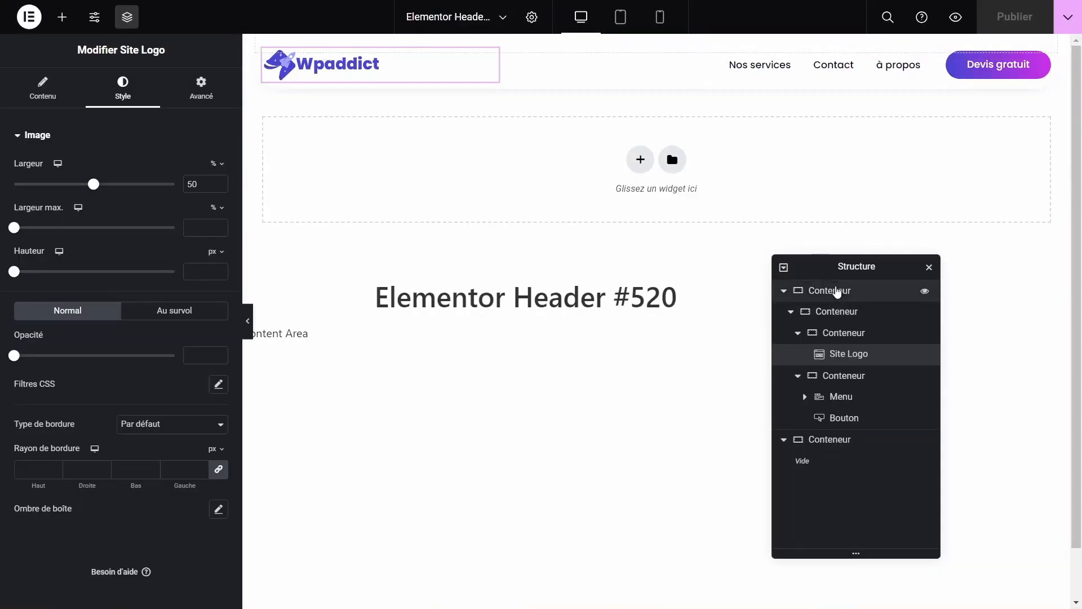
Step: Unlink the outermost header container's padding values, set only the top padding to 20 px and publish the header
click(837, 292)
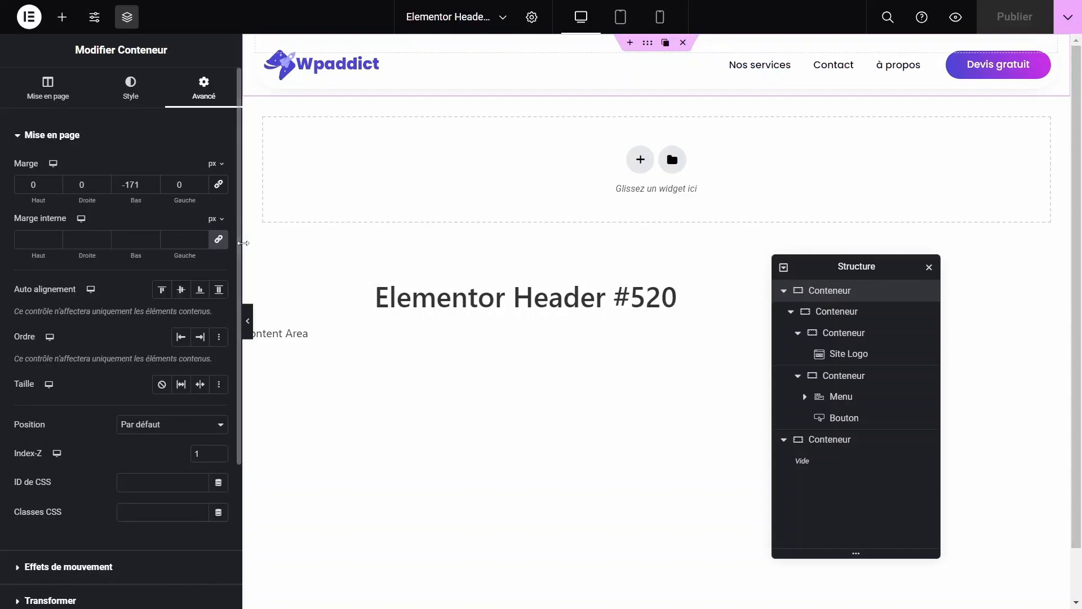
click(218, 240)
mouse_move(38, 255)
mouse_down()
mouse_move(55, 257)
mouse_move(33, 263)
mouse_up()
click(1015, 17)
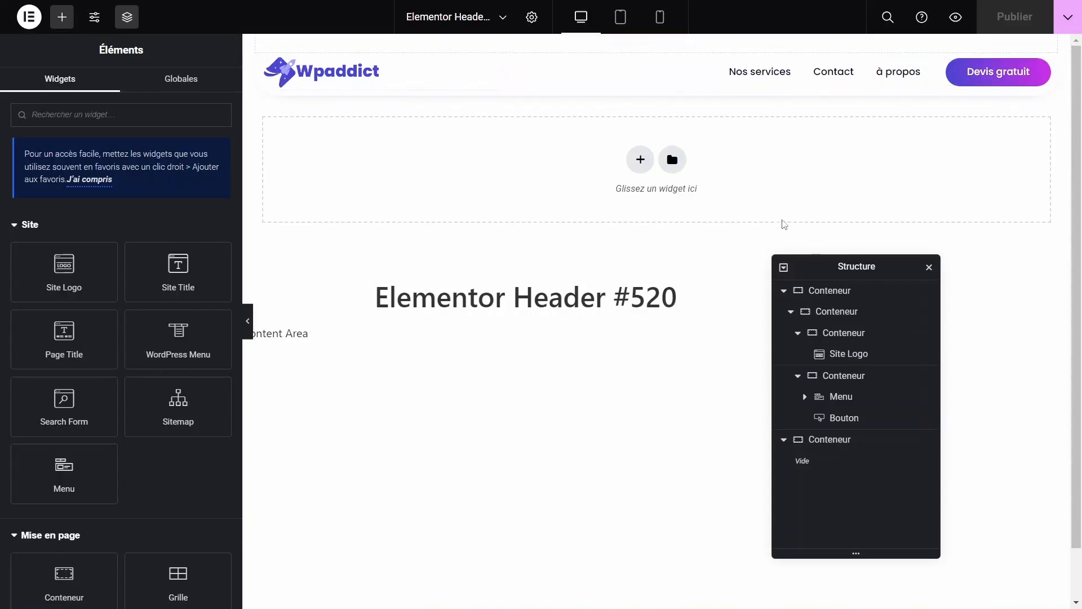
Step: Apply the Fade In Down entrance animation to the inner container that forms the header bar
click(823, 297)
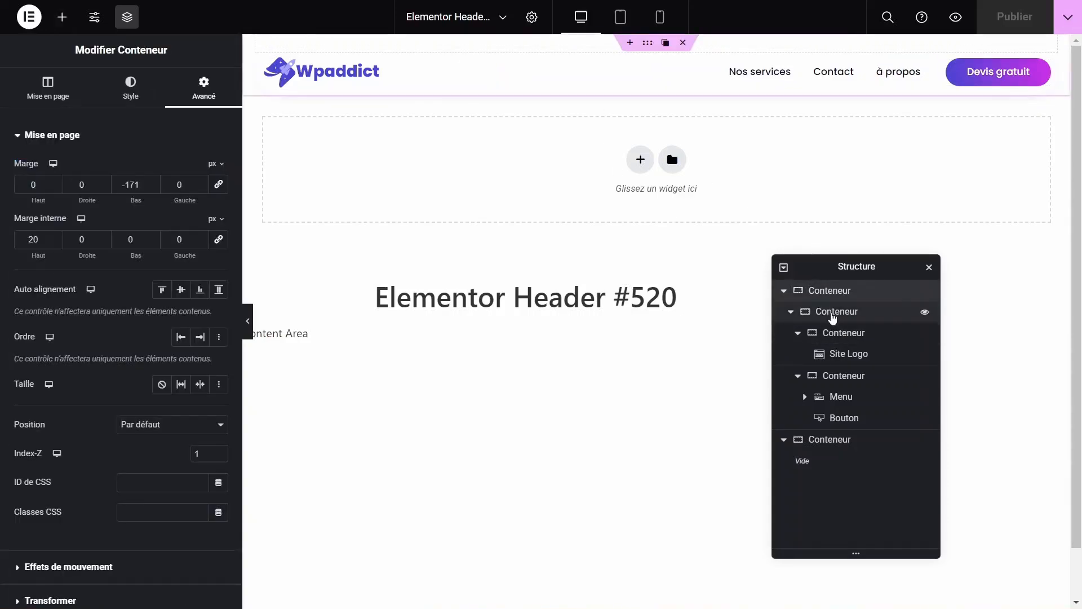
click(833, 313)
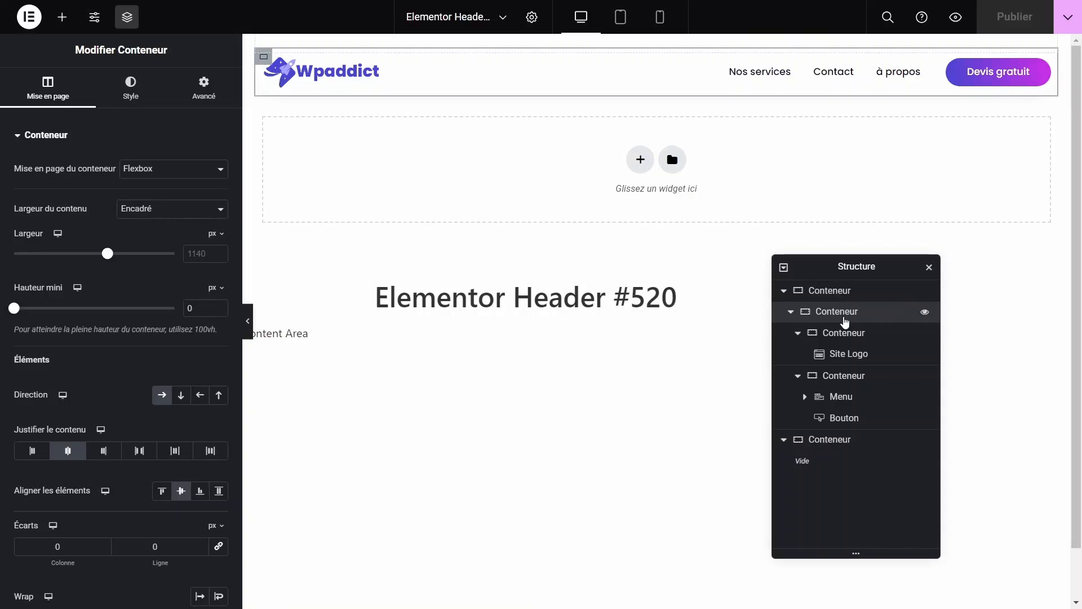
click(784, 440)
click(197, 99)
click(66, 138)
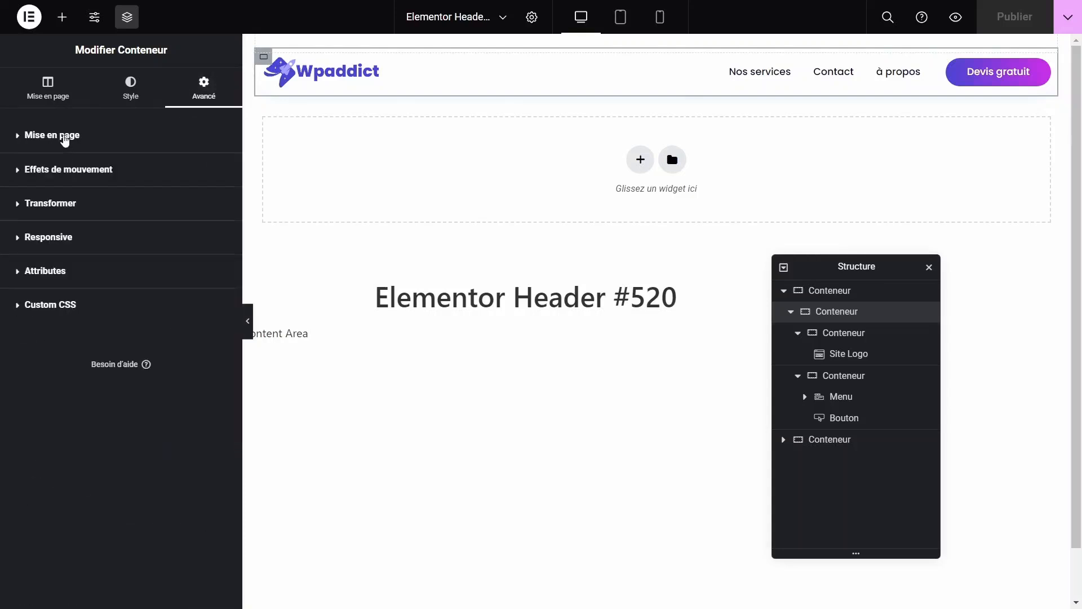
click(85, 170)
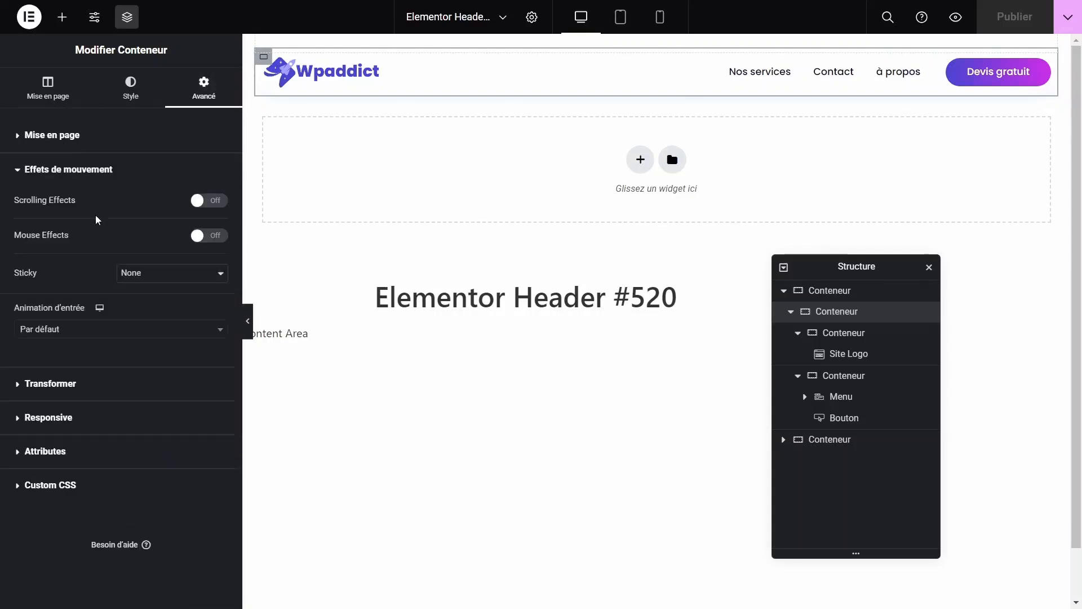
click(57, 337)
click(73, 422)
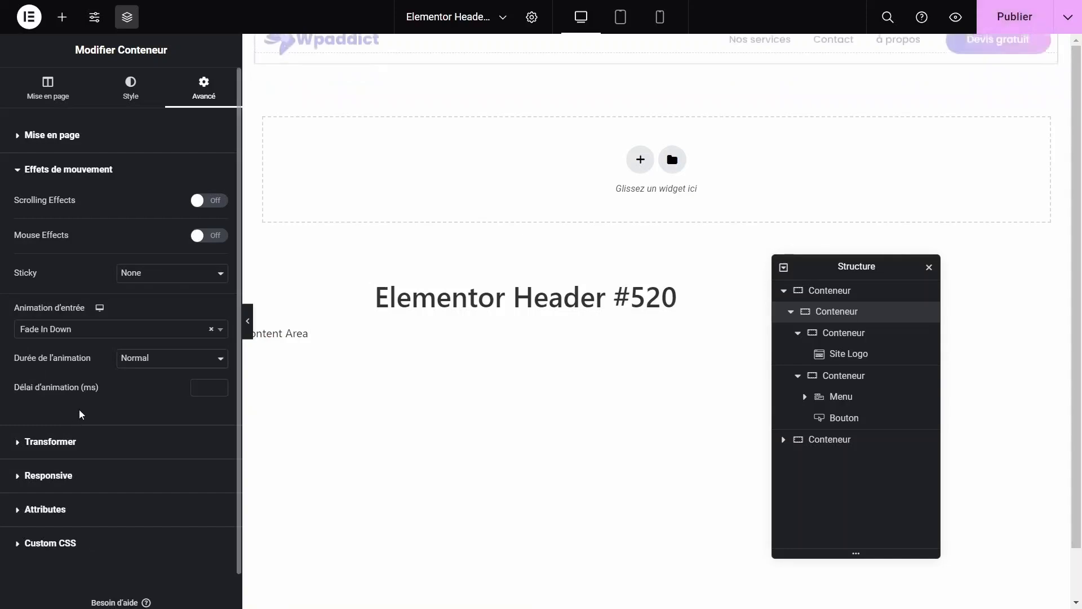
Step: Set the header bar's entrance animation duration to Lent and publish the header
click(145, 369)
click(127, 371)
click(1016, 21)
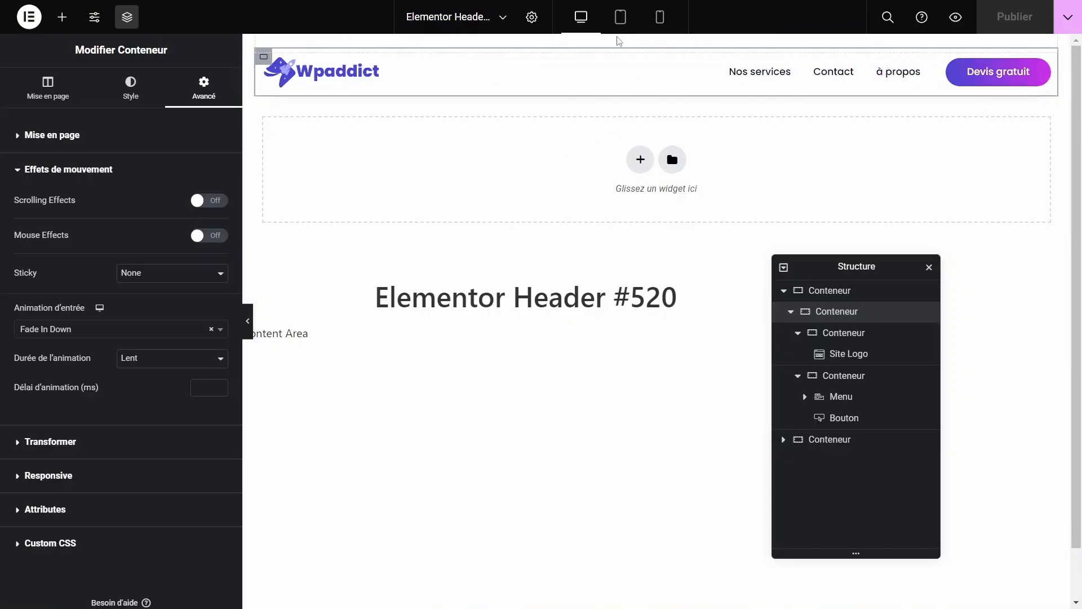
Step: Check the header's layout in the tablet and mobile views
click(619, 17)
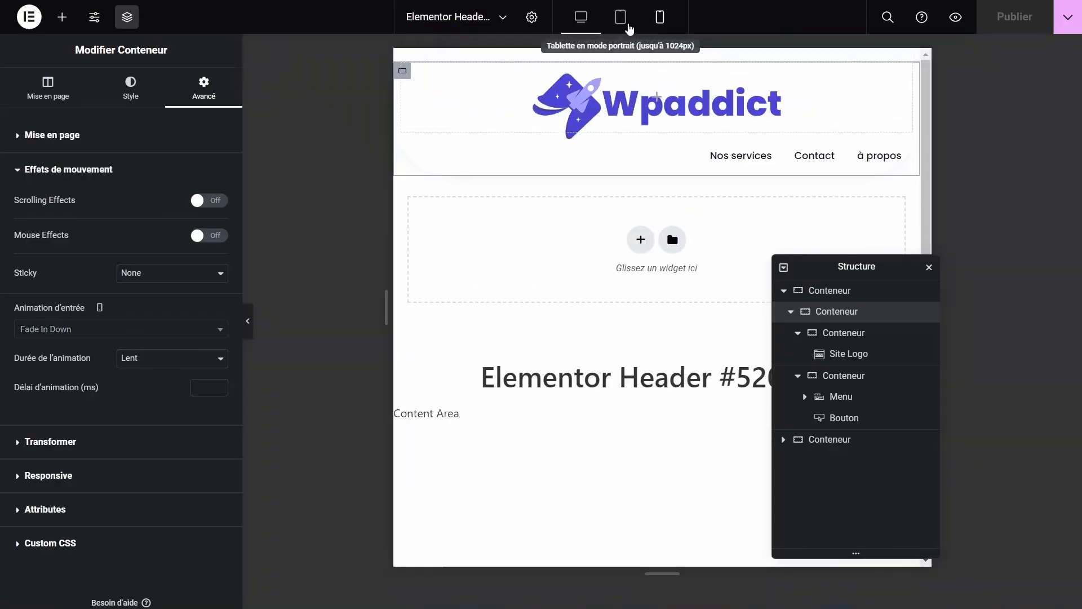
click(625, 22)
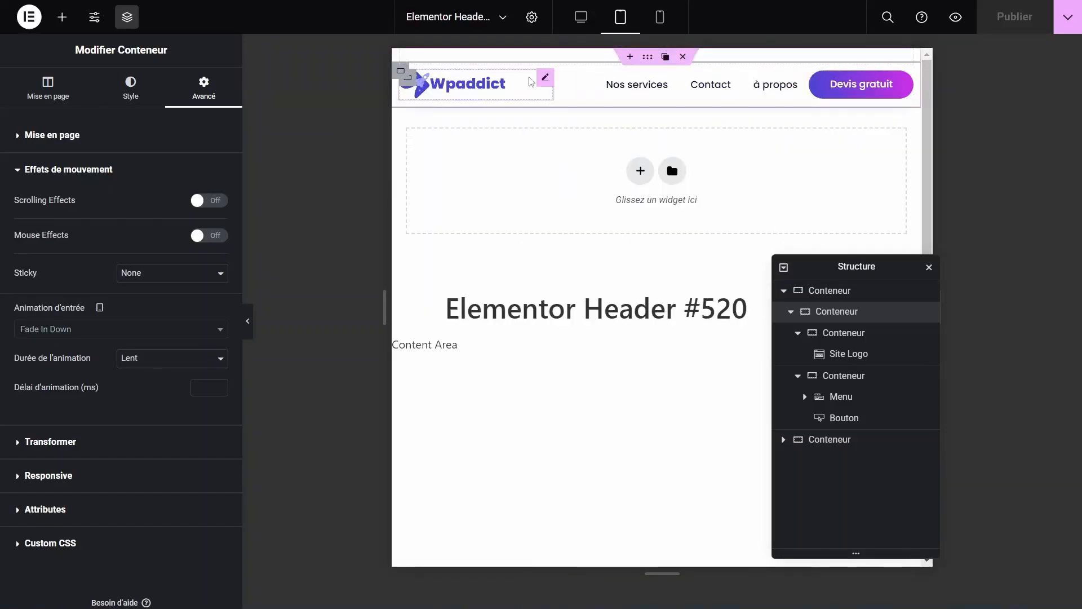
click(657, 16)
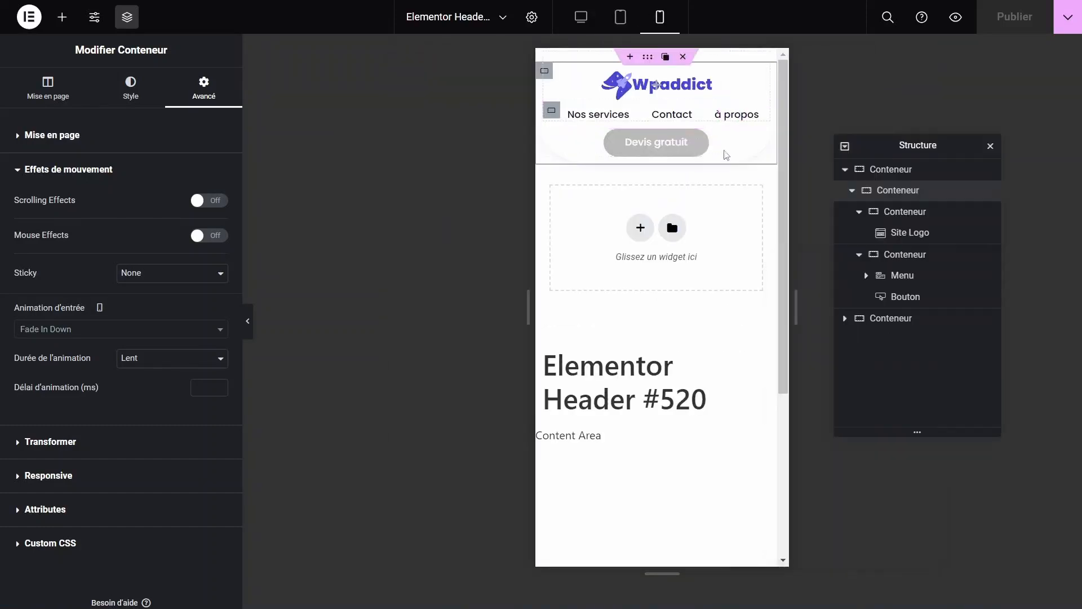
Step: Reduce the Site Logo's mobile width to 77%
click(909, 232)
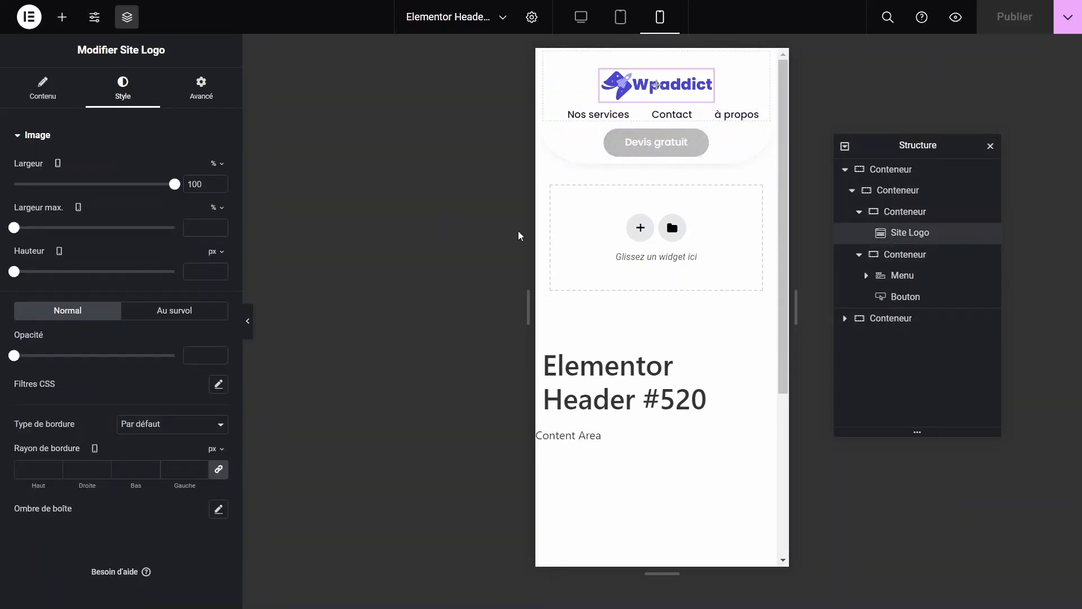
drag(176, 186, 138, 186)
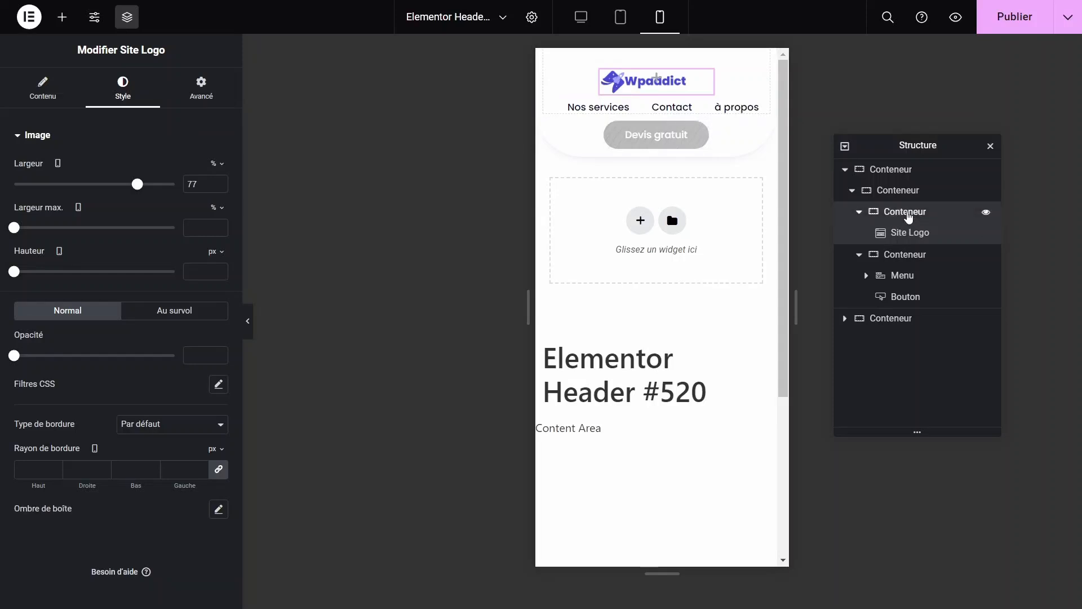
Step: Set the mobile width of the logo's container to 35% and restore the Site Logo's width to 100%
click(905, 212)
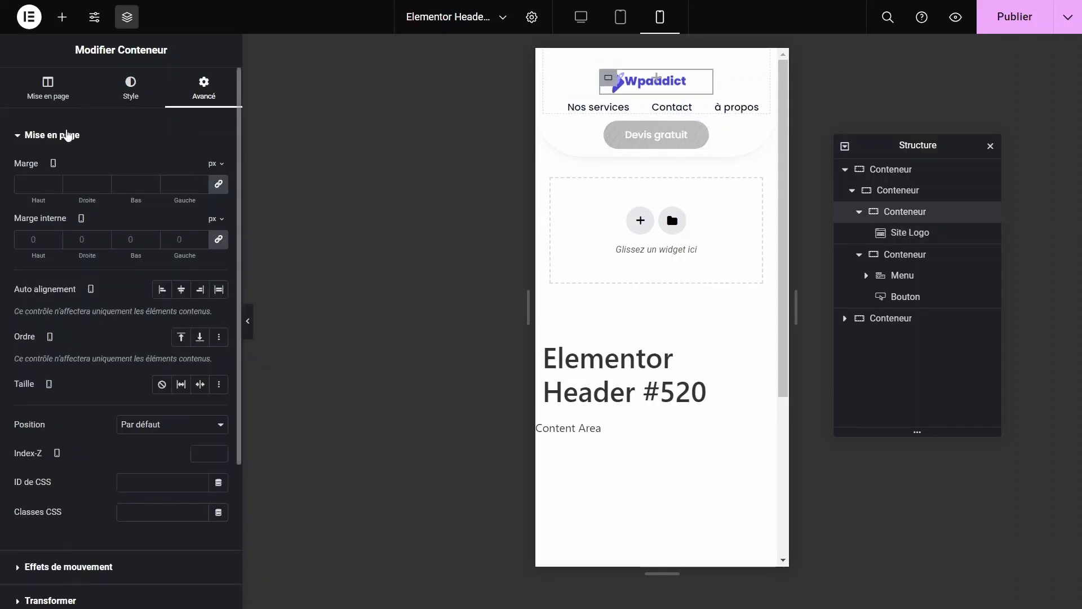
click(65, 101)
click(120, 98)
click(48, 90)
drag(95, 258, 70, 254)
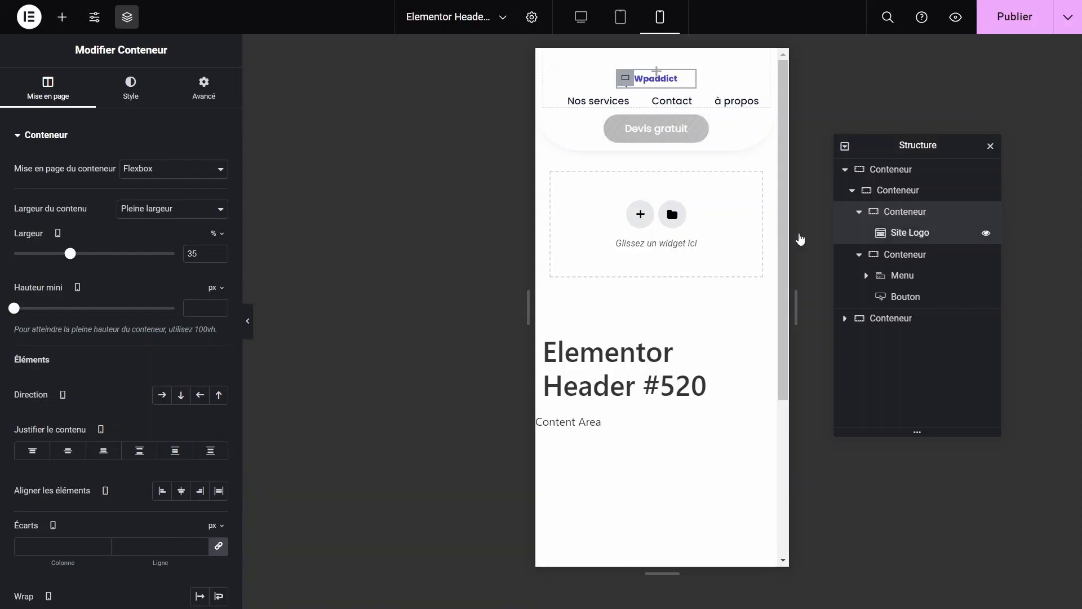
click(867, 237)
drag(154, 190, 205, 203)
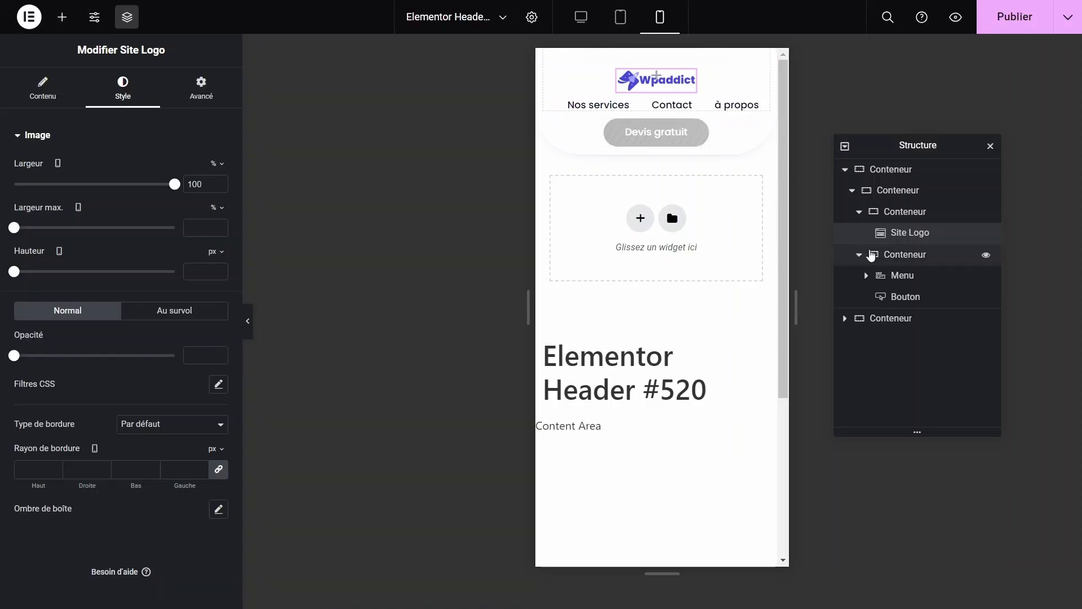
Step: Set the mobile width of the container holding the menu and quote button to 65%
click(885, 254)
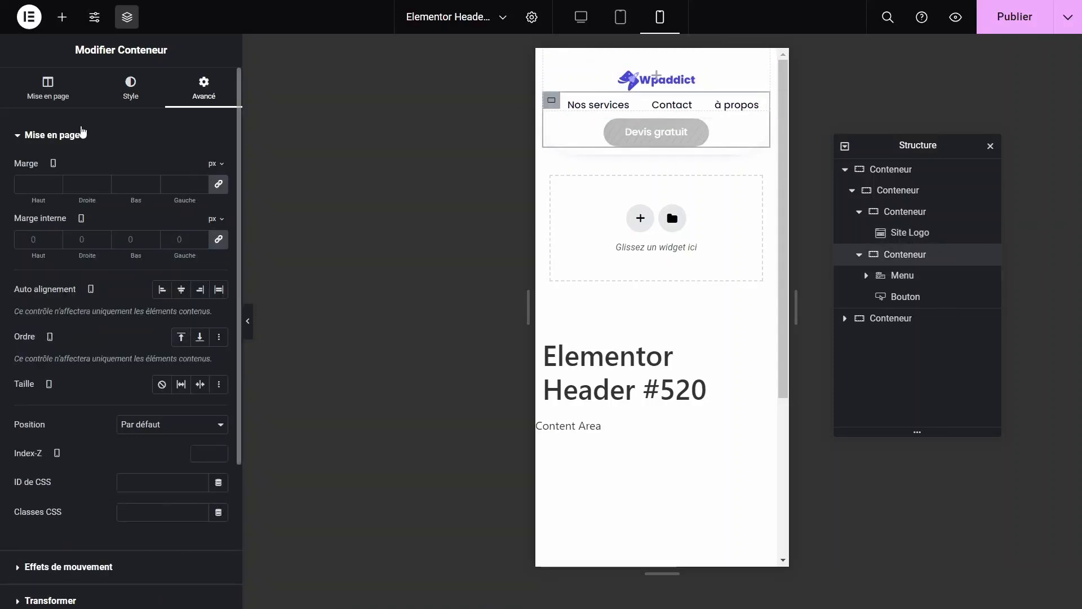
click(128, 89)
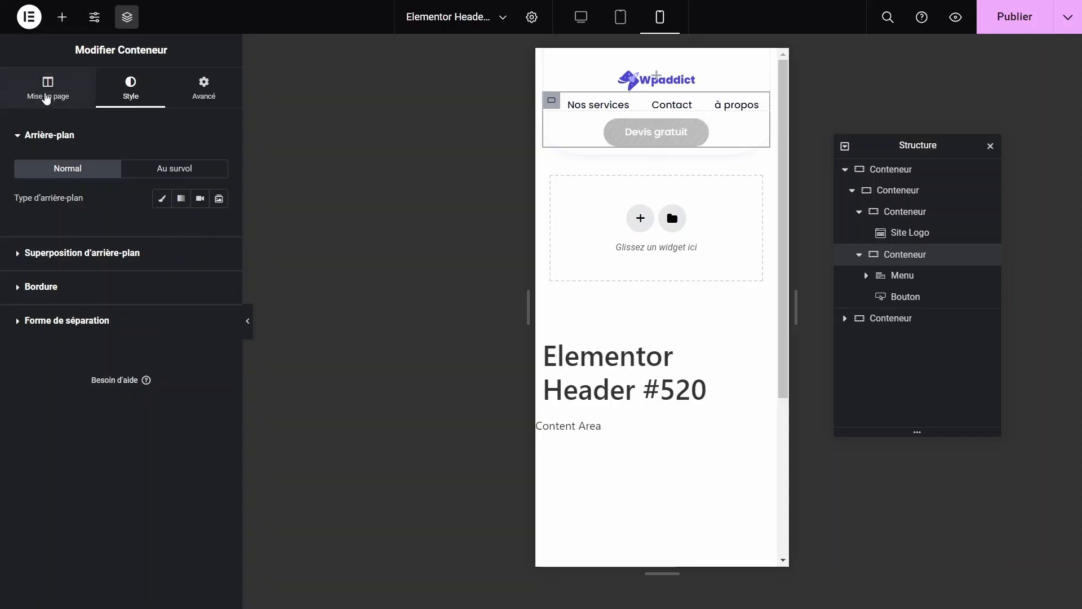
click(48, 89)
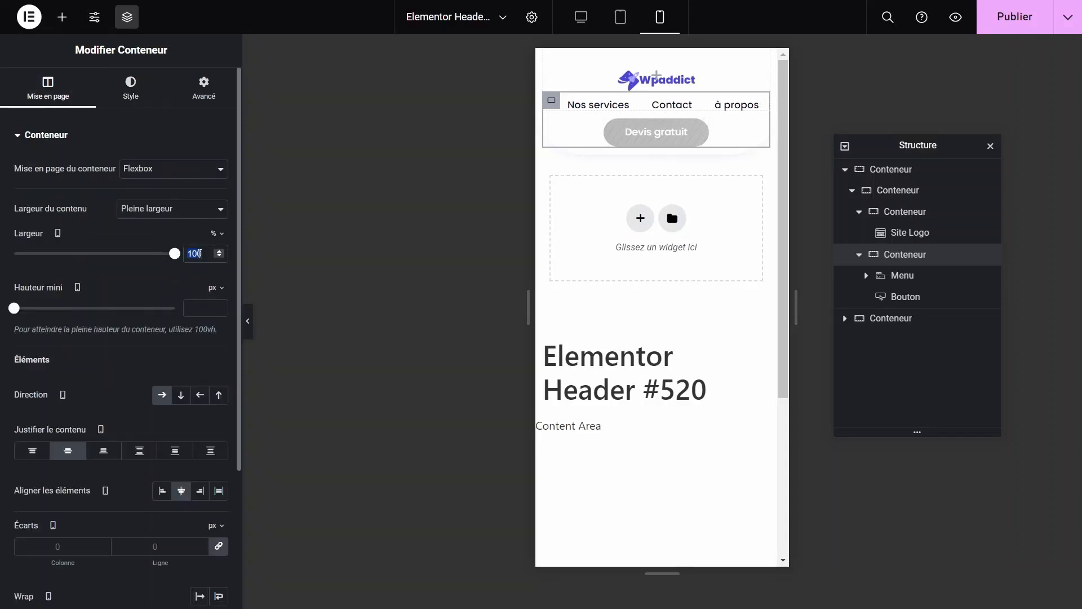
text(65)
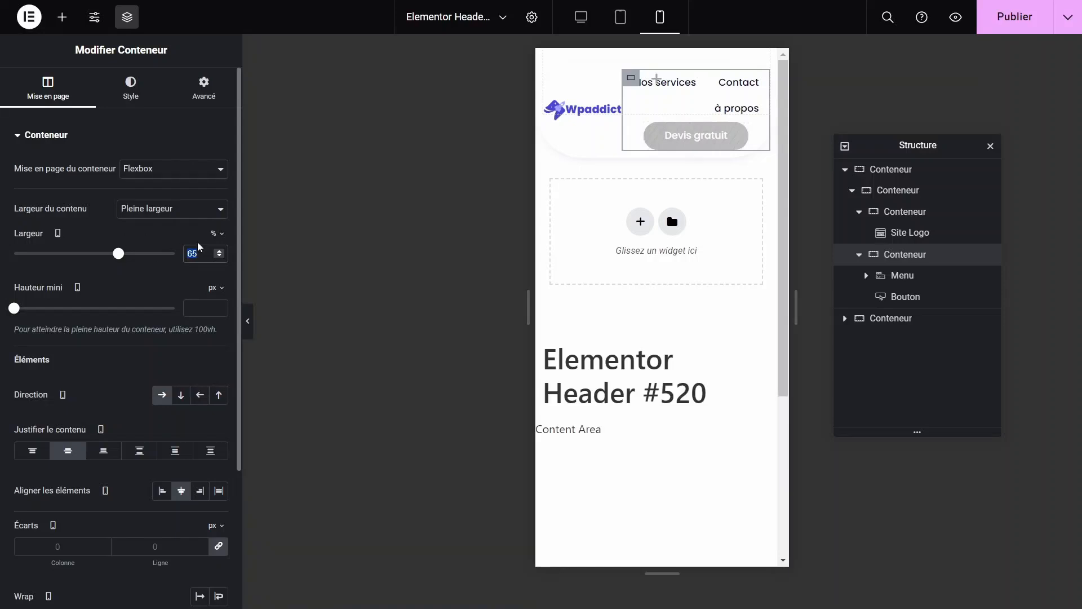
Step: Set the mobile widths of the logo container to 40% and the menu container to 60%, and save the header
click(905, 214)
drag(221, 252, 220, 254)
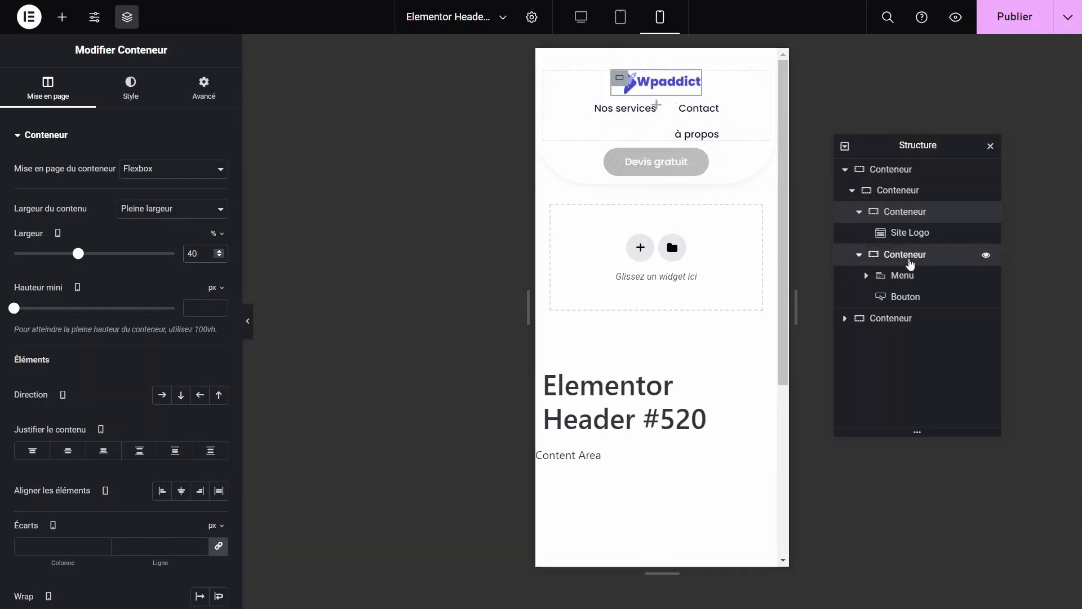
click(918, 258)
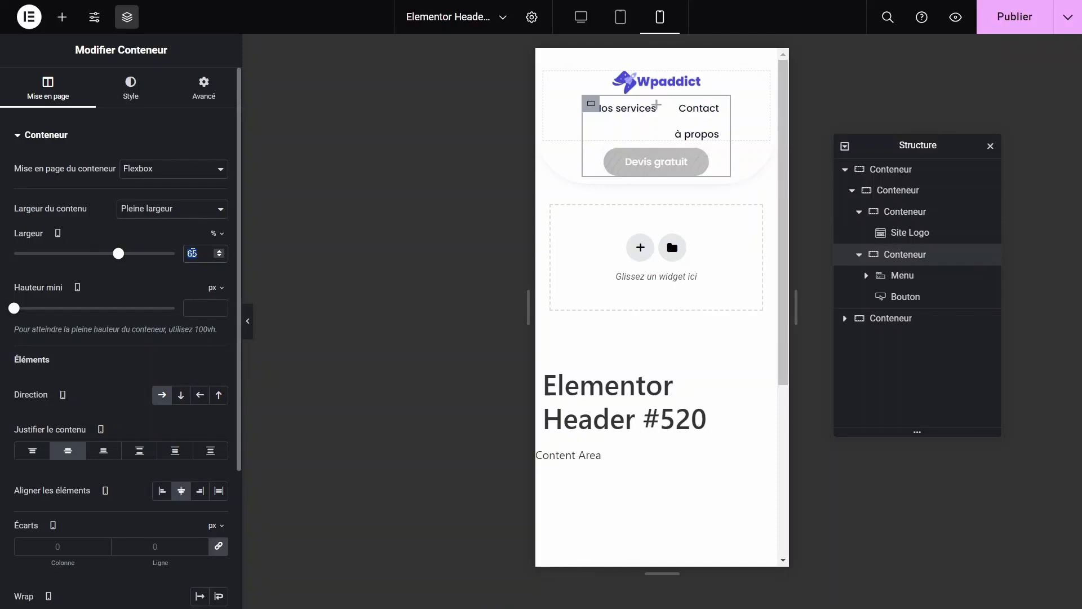
text(60)
key(ctrl+s)
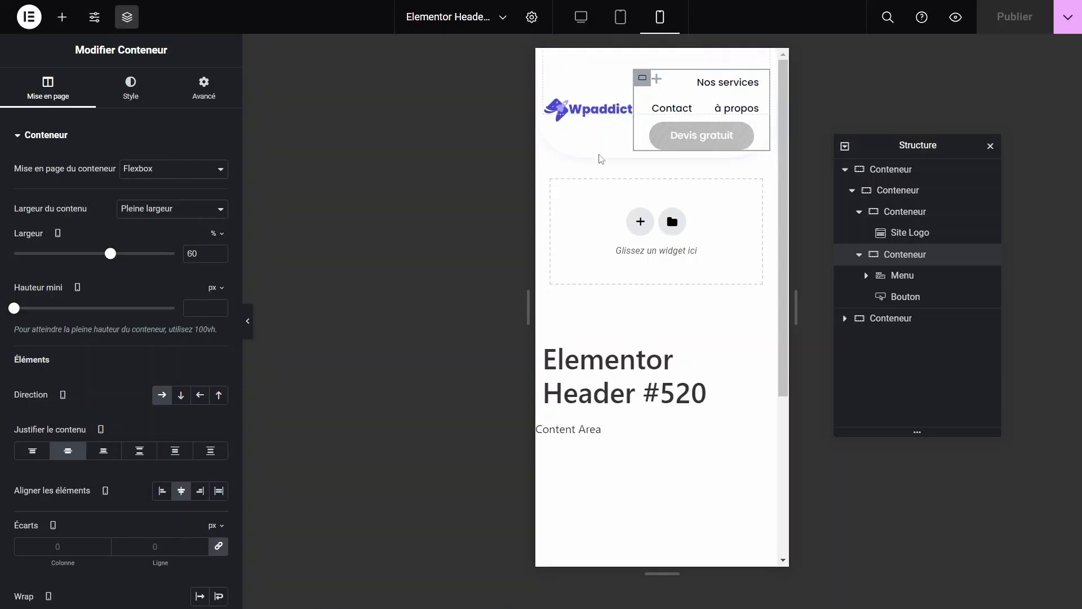
Step: Unlink the outermost container's mobile padding, set 20 px top and 10 px right and left, and publish to check it in the phone simulator
click(906, 177)
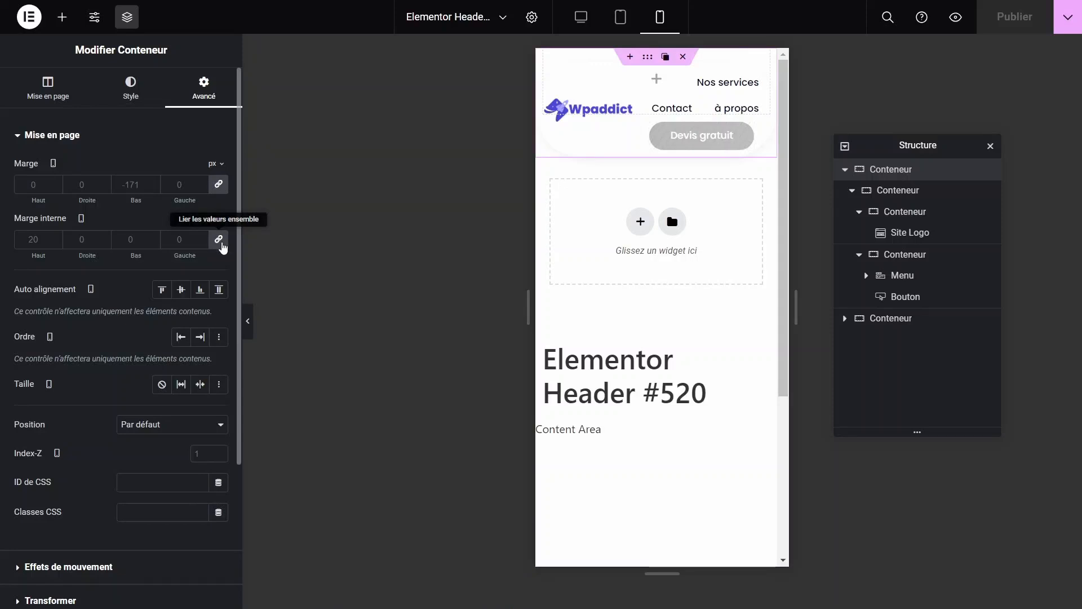
click(222, 243)
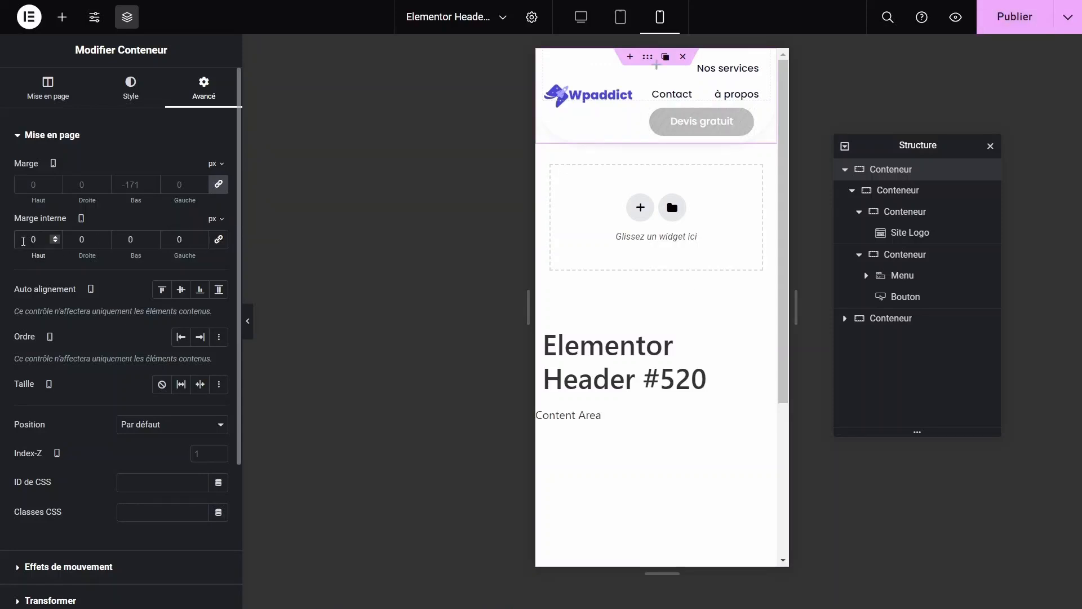
click(23, 241)
text(2)
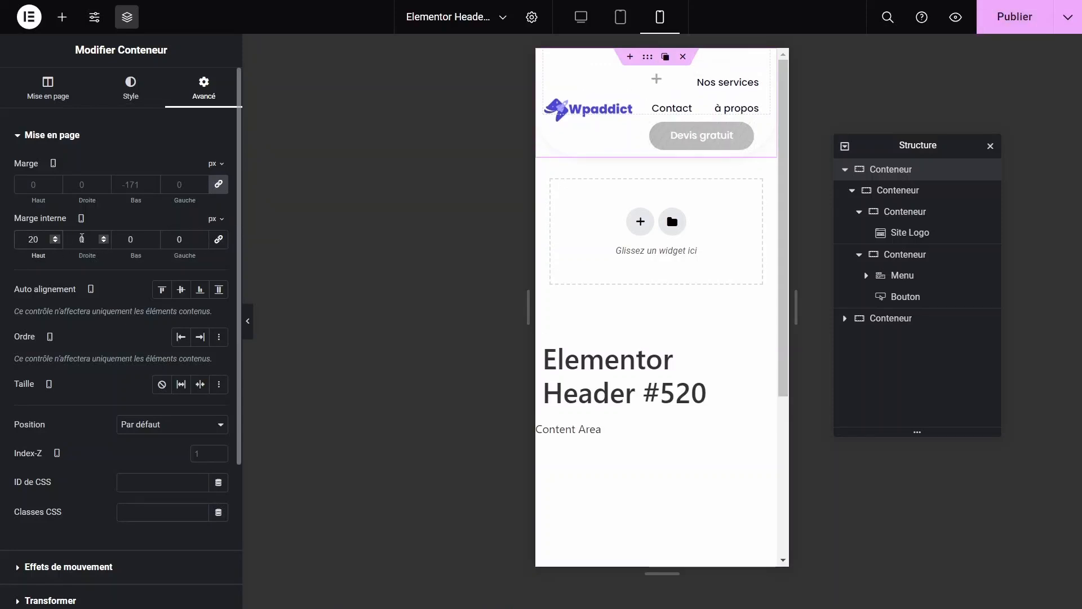
click(82, 239)
text(1)
click(173, 247)
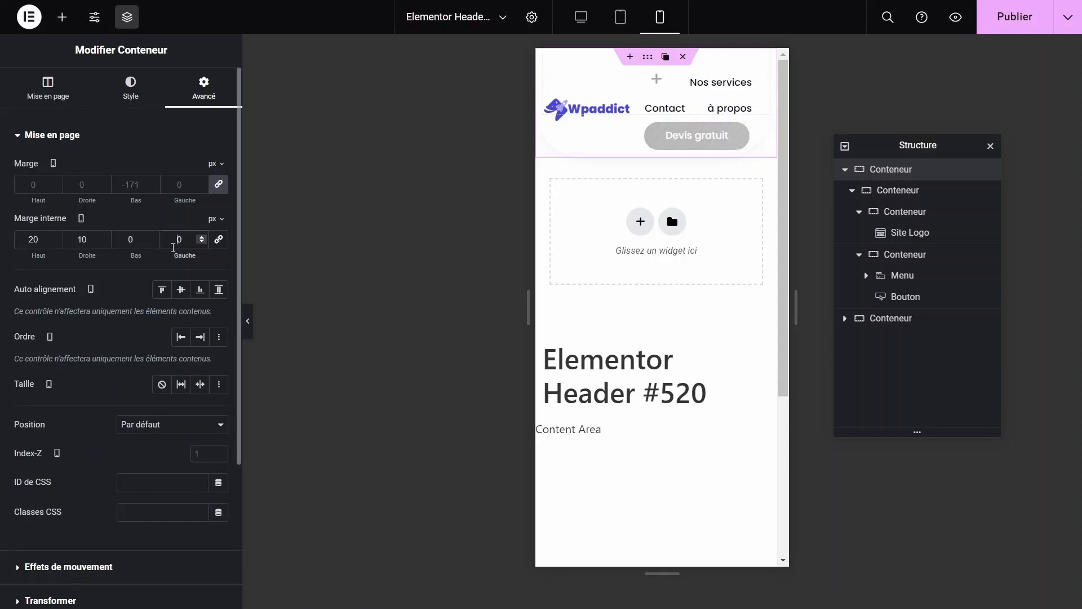
text(1)
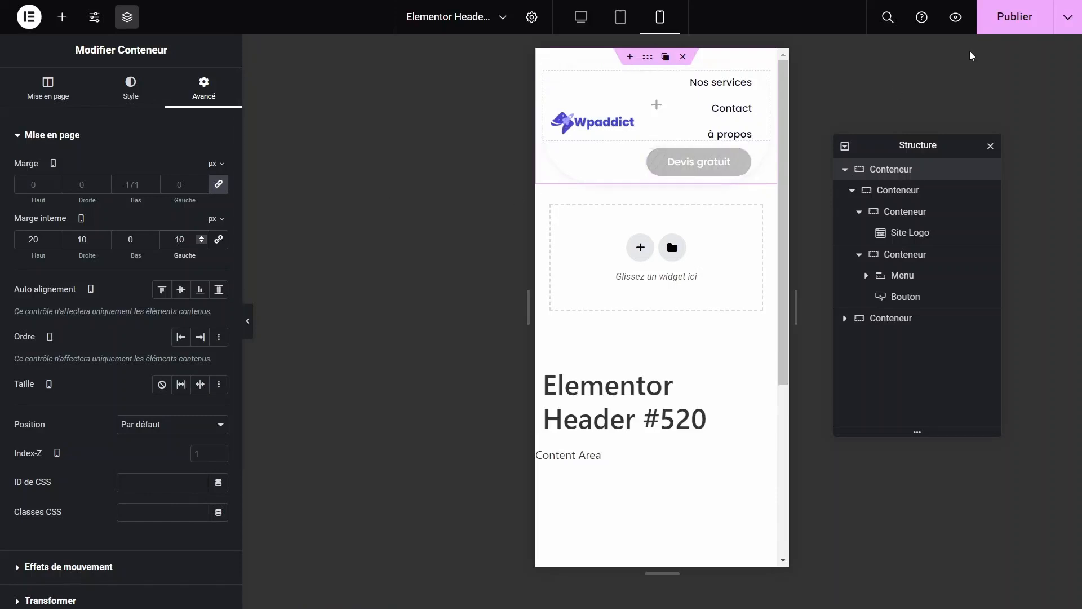
click(1012, 17)
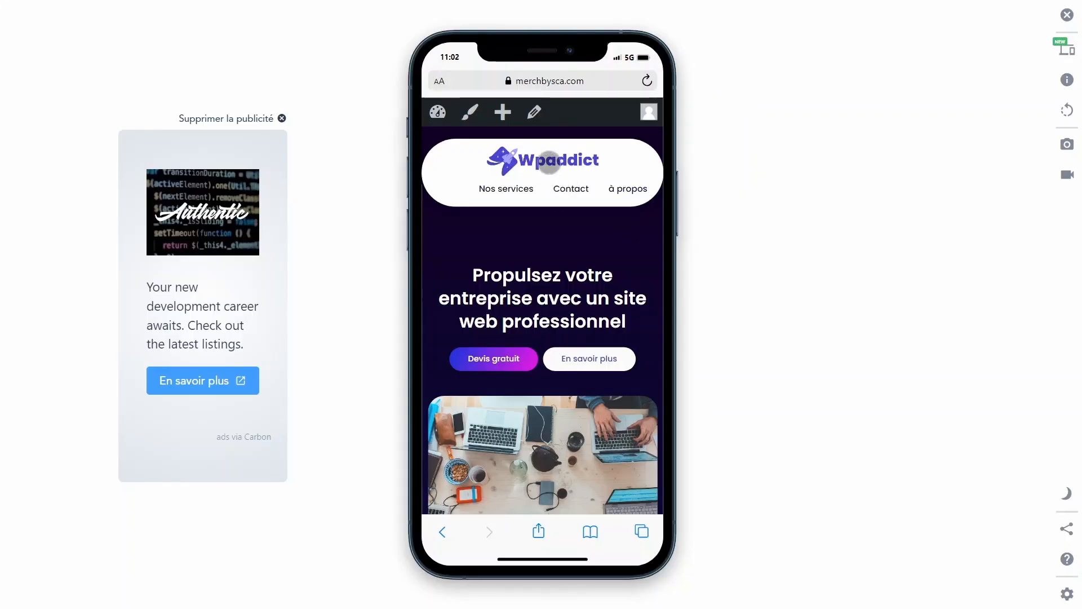
click(547, 158)
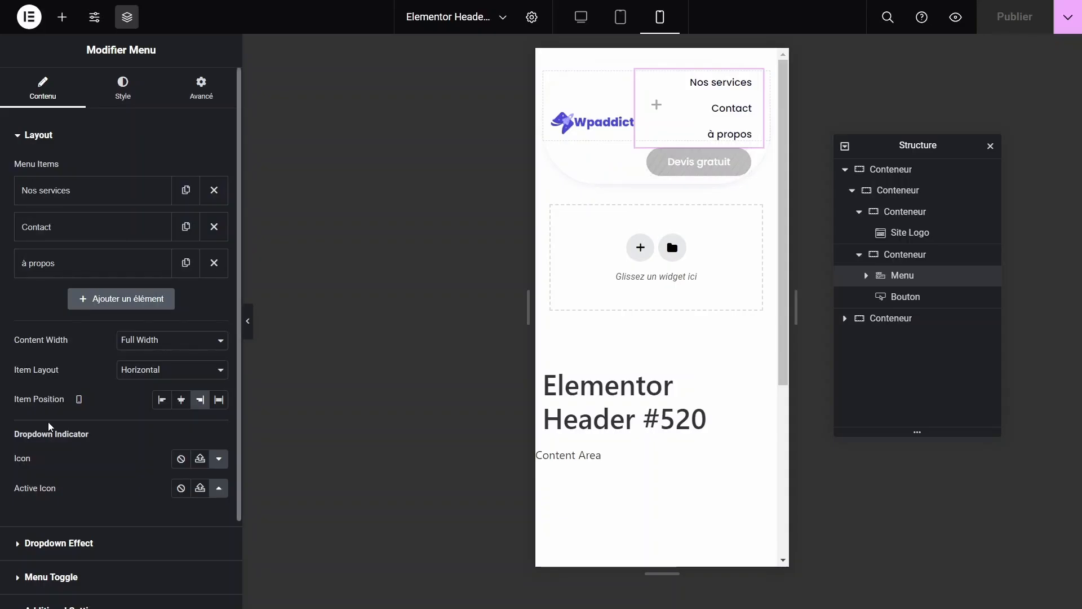
Step: Enable Horizontal Scroll in the Menu widget's additional settings for both mobile and tablet
scroll(85, 547, down, 2)
click(72, 508)
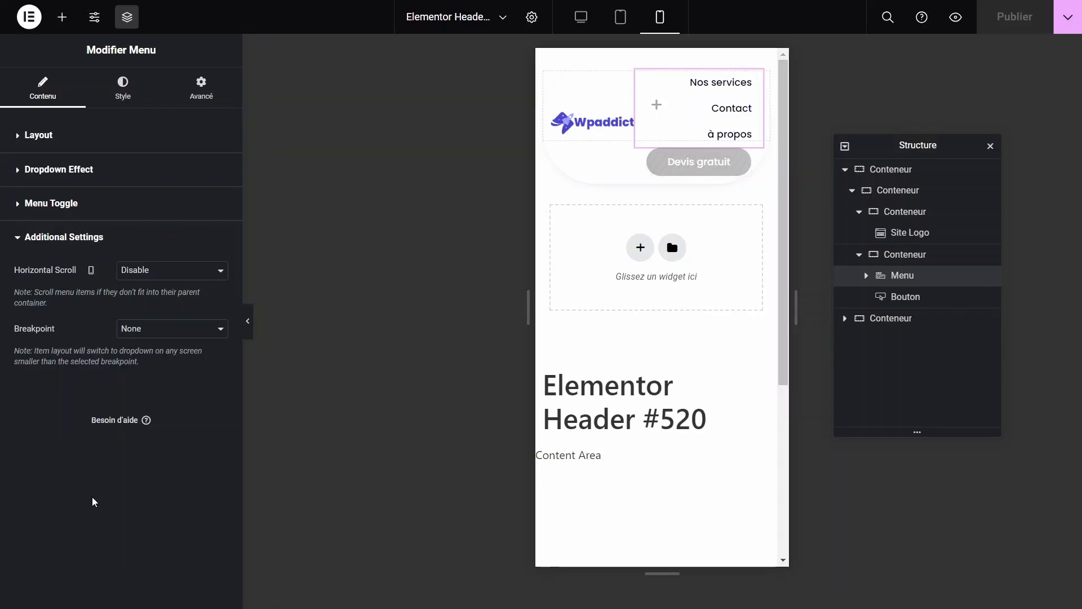
click(165, 270)
click(128, 296)
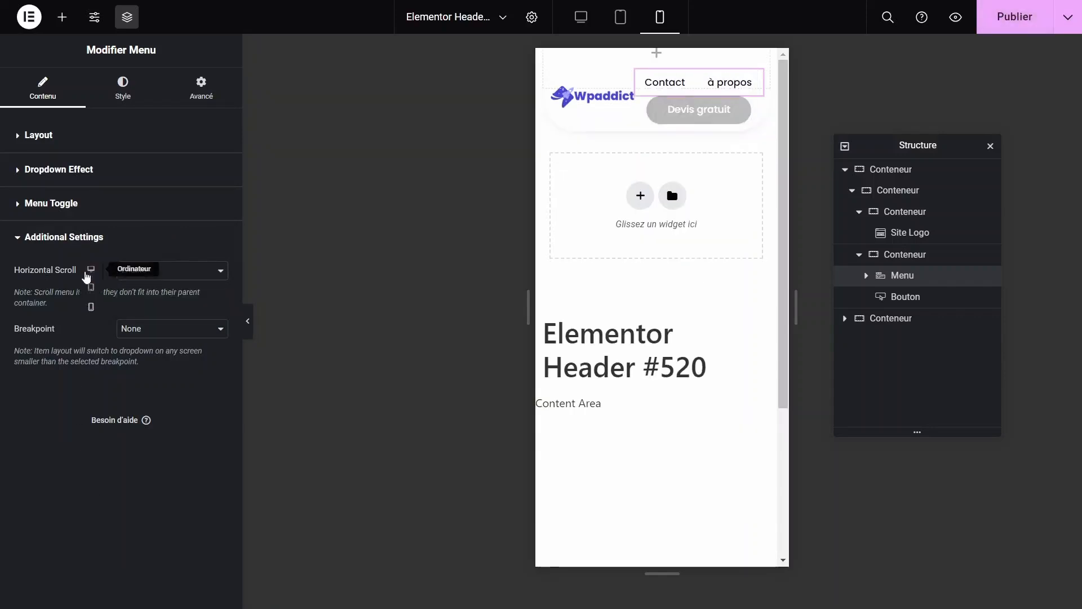
click(90, 293)
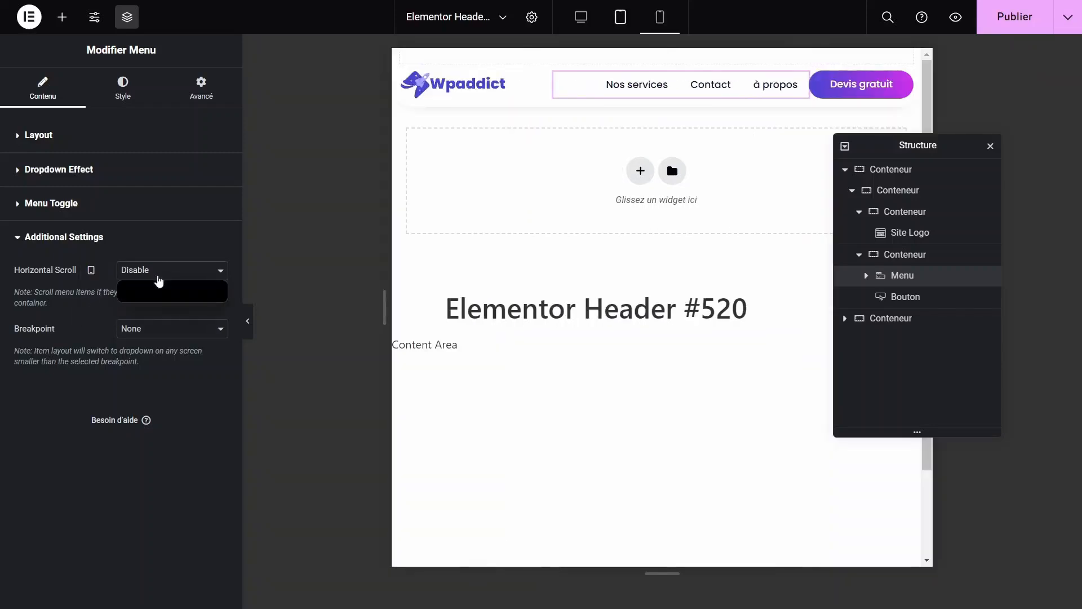
click(149, 300)
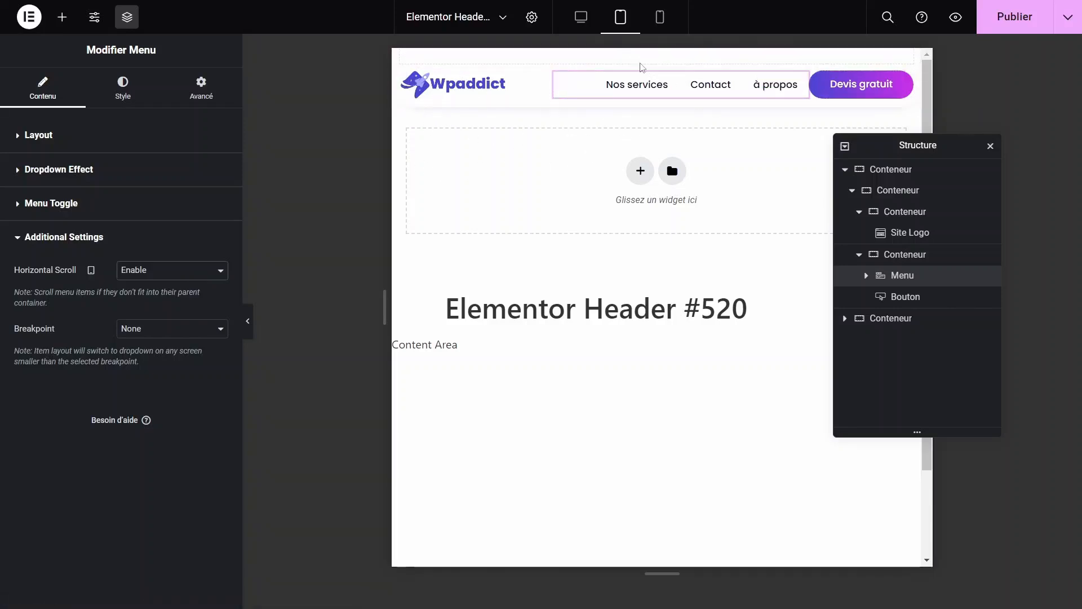
Step: Unlink the outermost container's tablet padding, set 20 px top and 10 px right and left, and publish the header
click(889, 172)
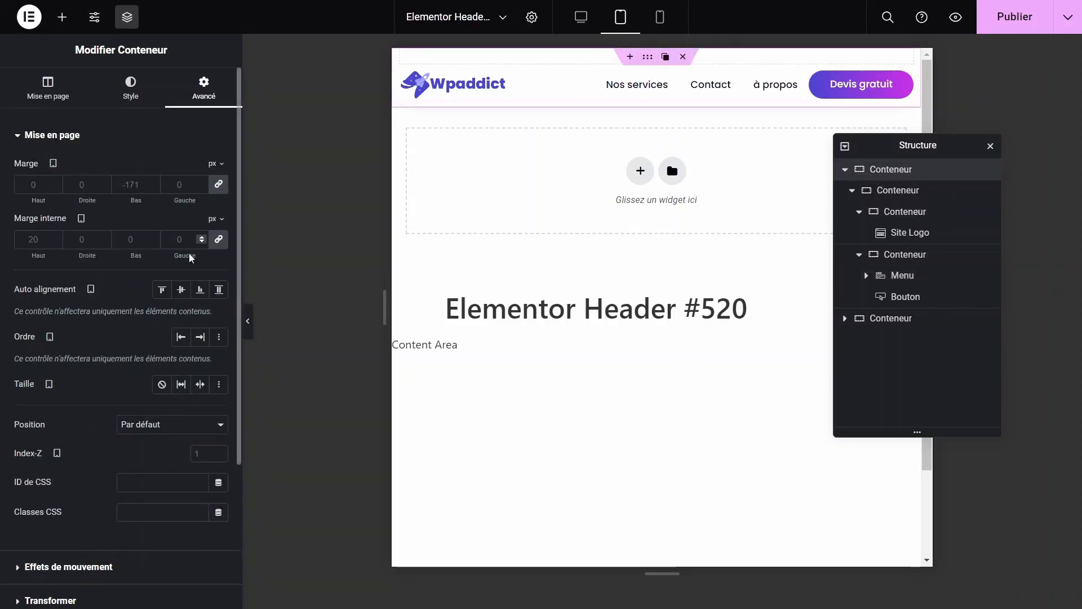
click(219, 239)
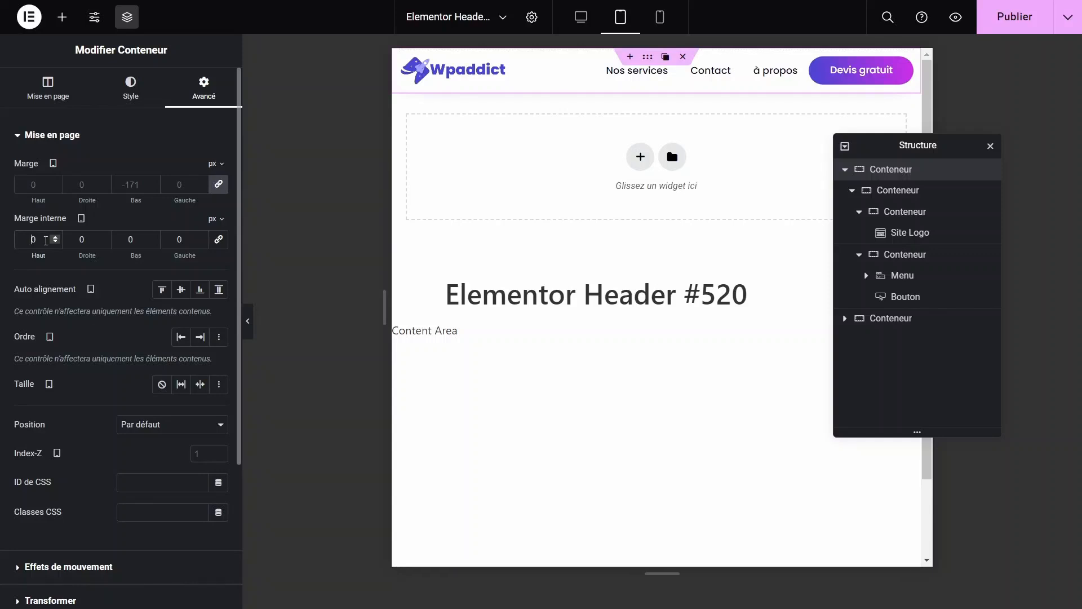
text(2)
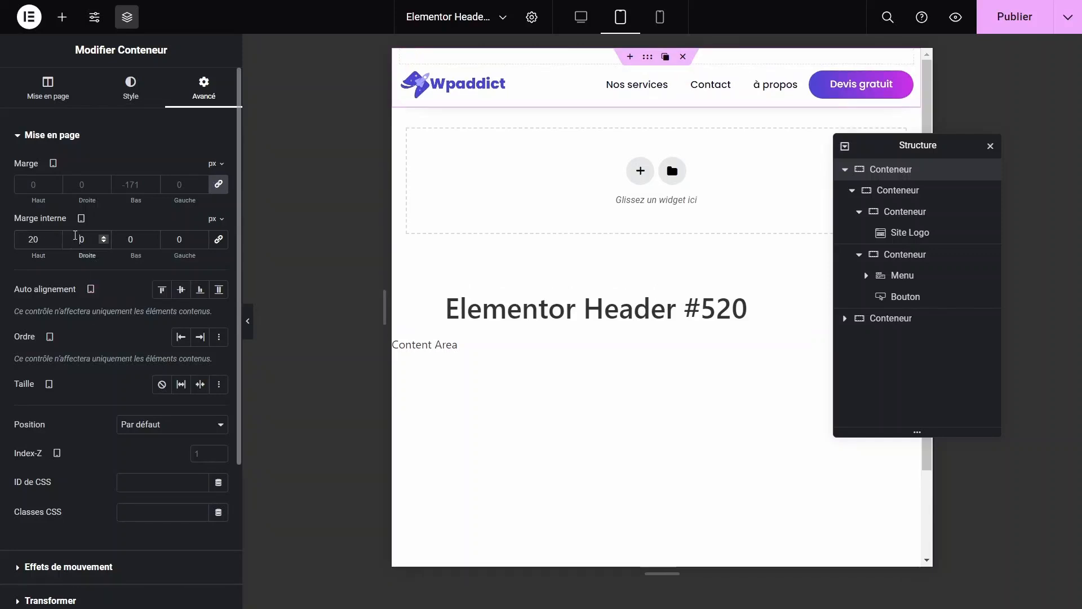
text(1)
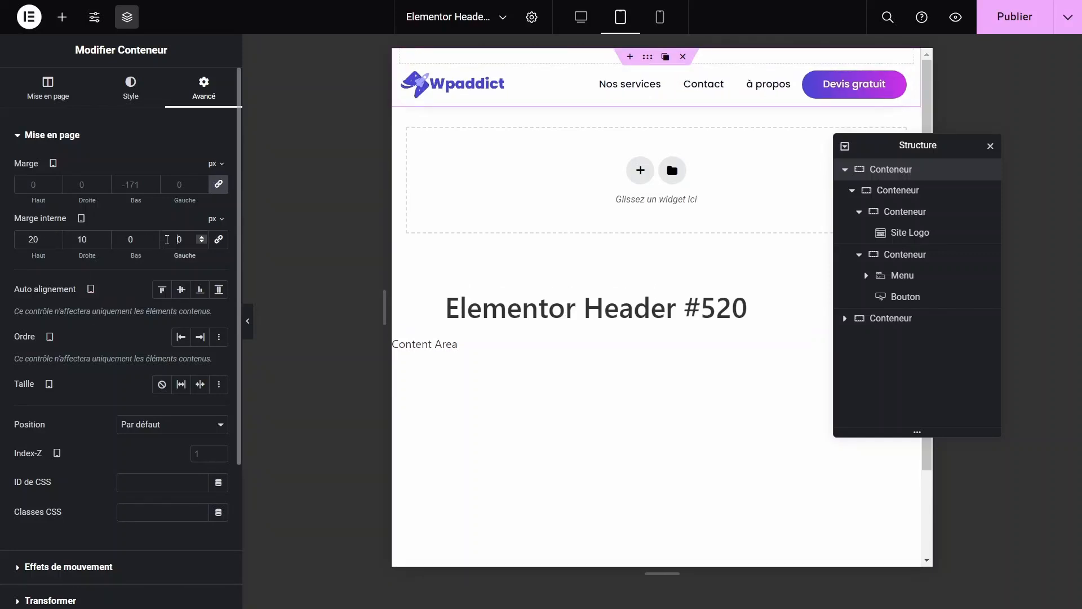
text(1)
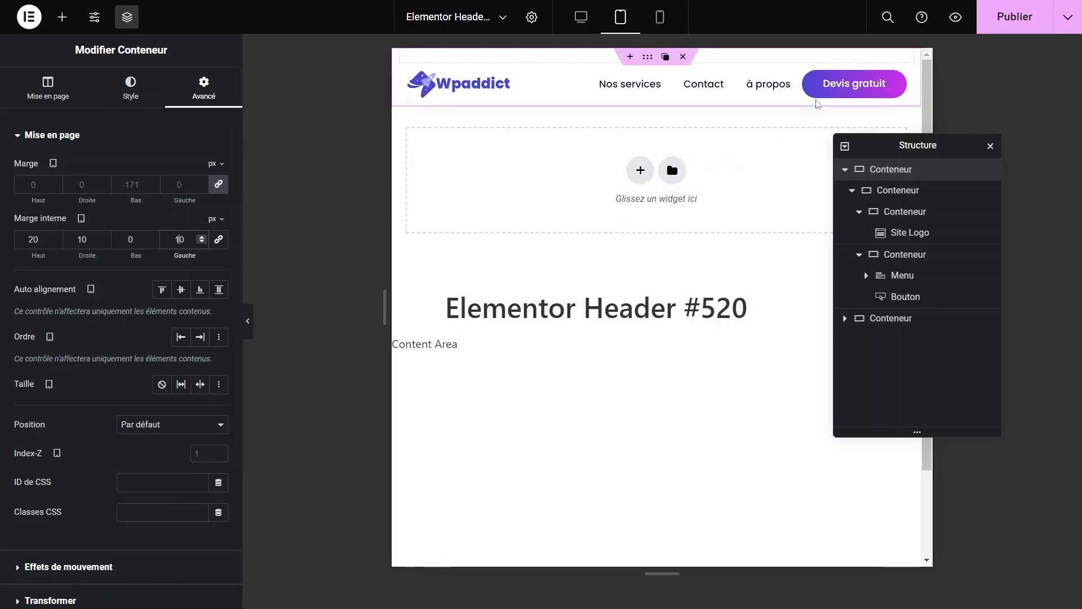
click(1014, 17)
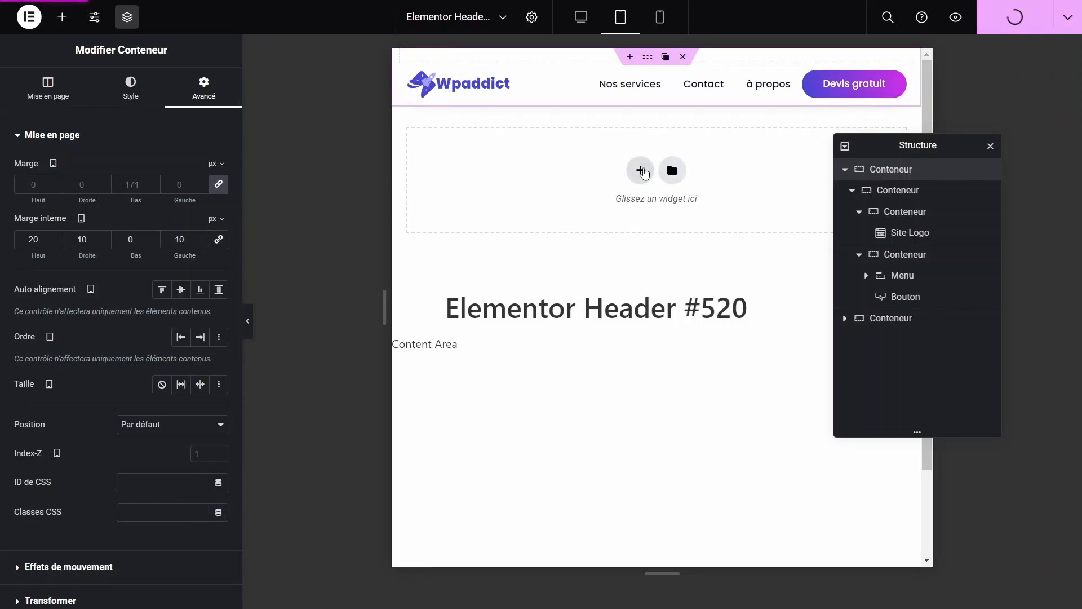